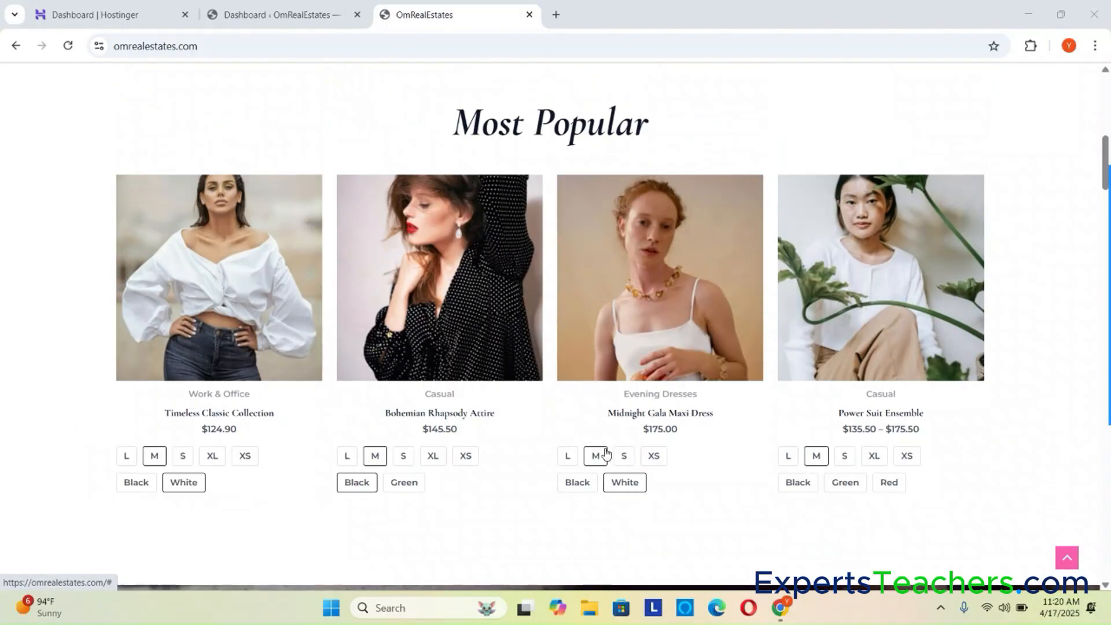
- Look through the OmRealEstates store homepage from the Most Popular section down to the footer and back up
scroll(606, 455, "down", 20)
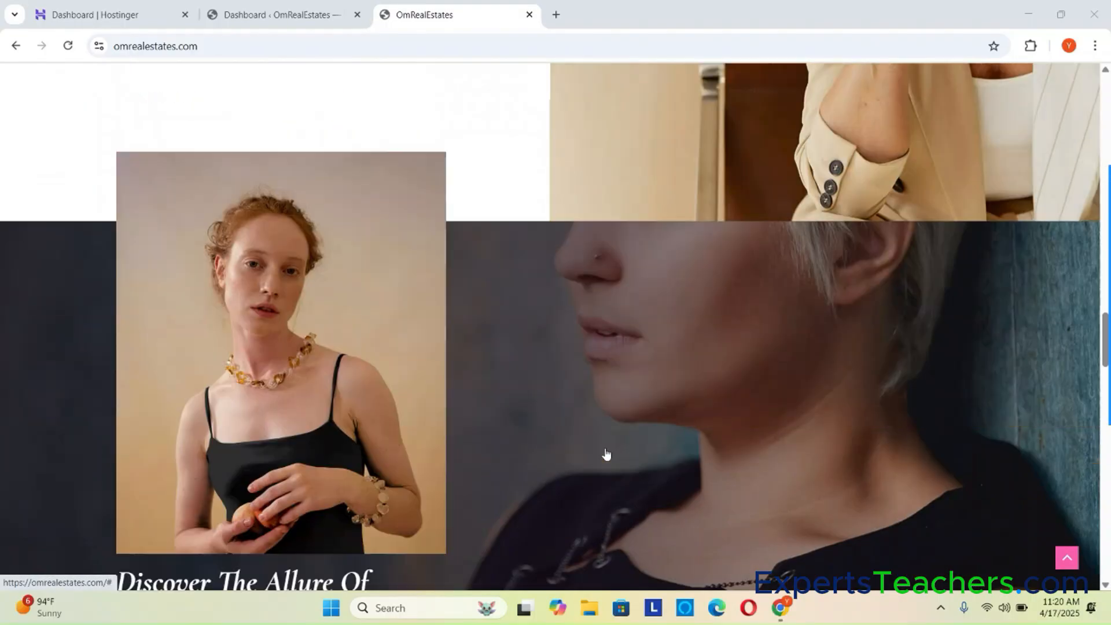
scroll(606, 454, "down", 20)
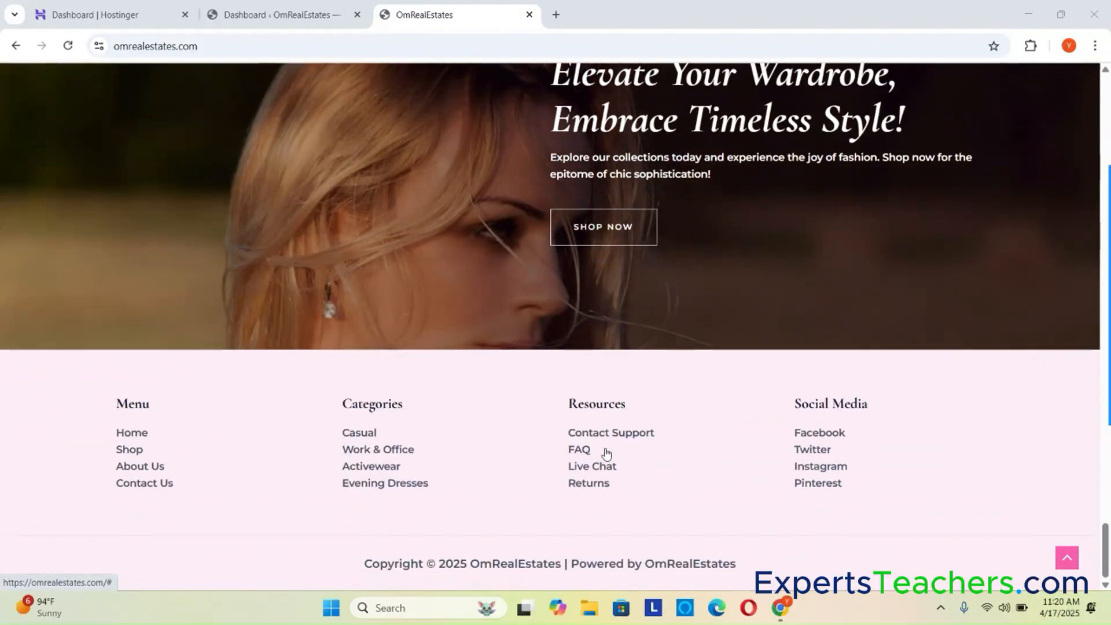
scroll(606, 452, "up", 20)
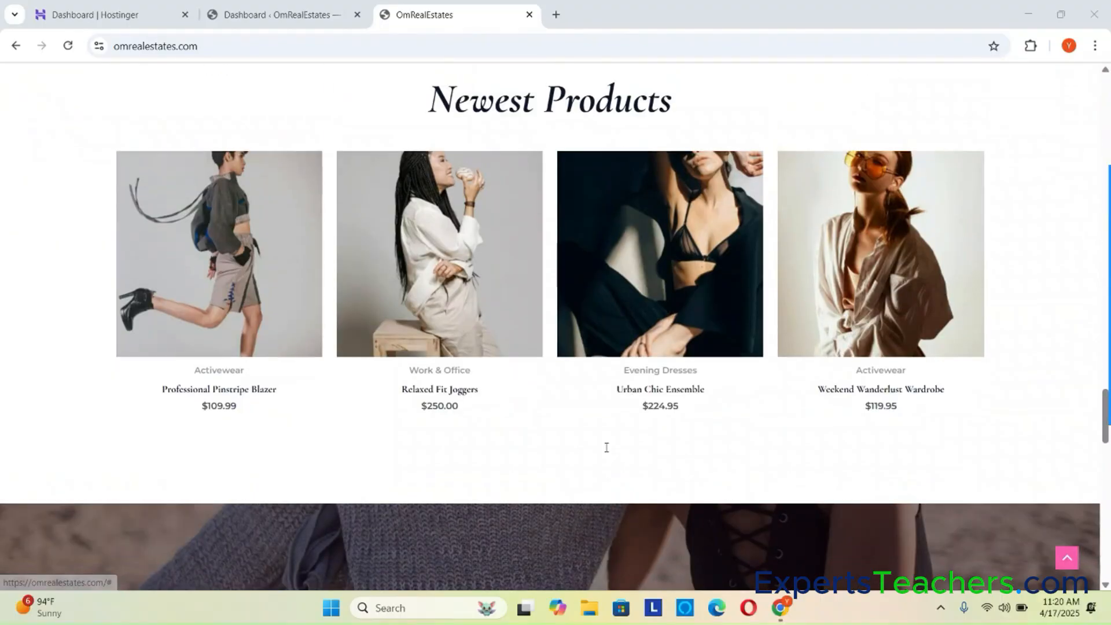
scroll(606, 448, "up", 20)
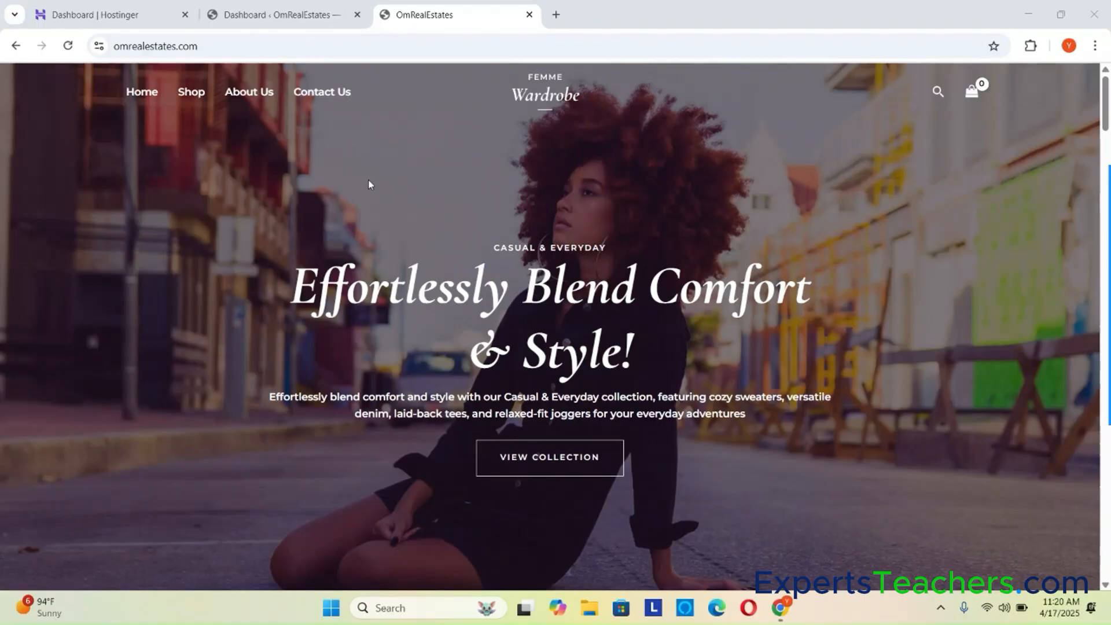
- Switch to the WordPress dashboard, dismiss the form email spam notice and open the list of installed plugins
left_click(277, 14)
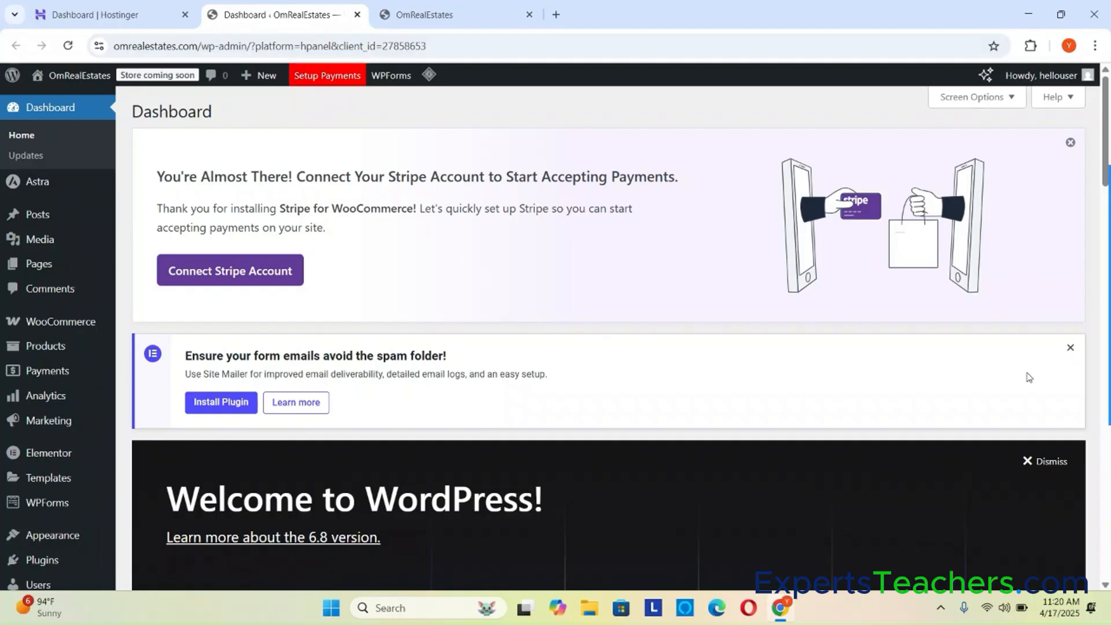
left_click(1073, 347)
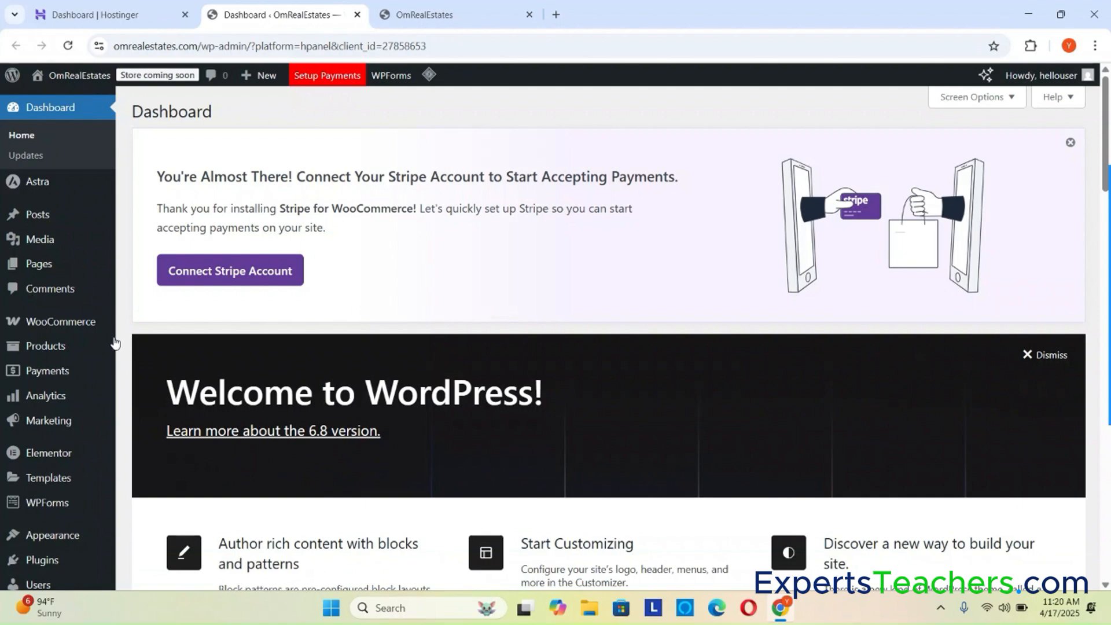
mouse_move(106, 348)
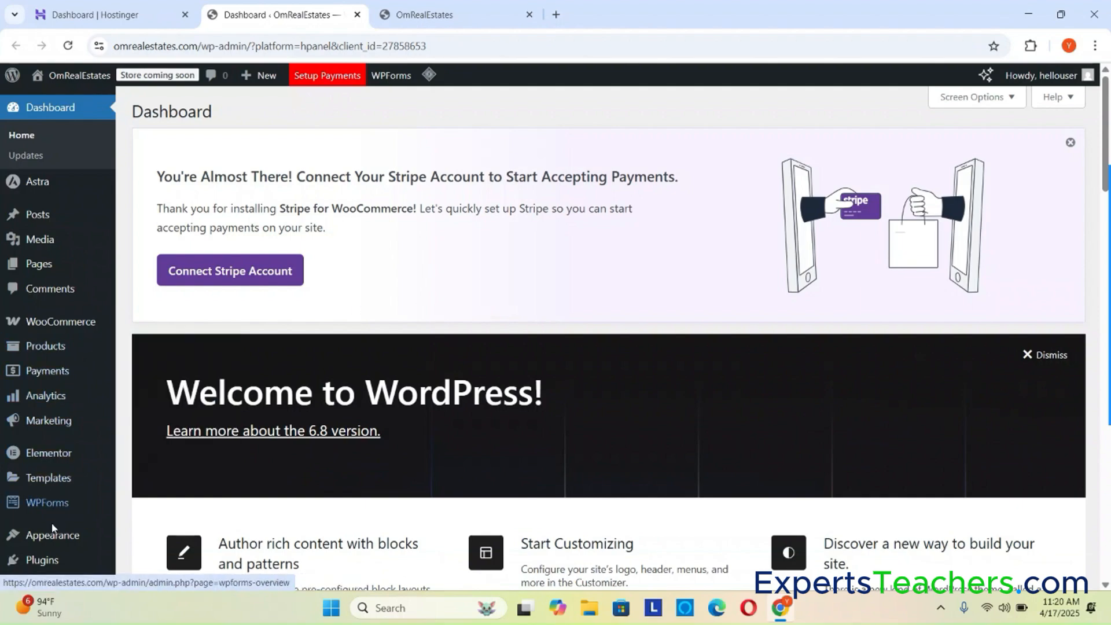
mouse_move(51, 567)
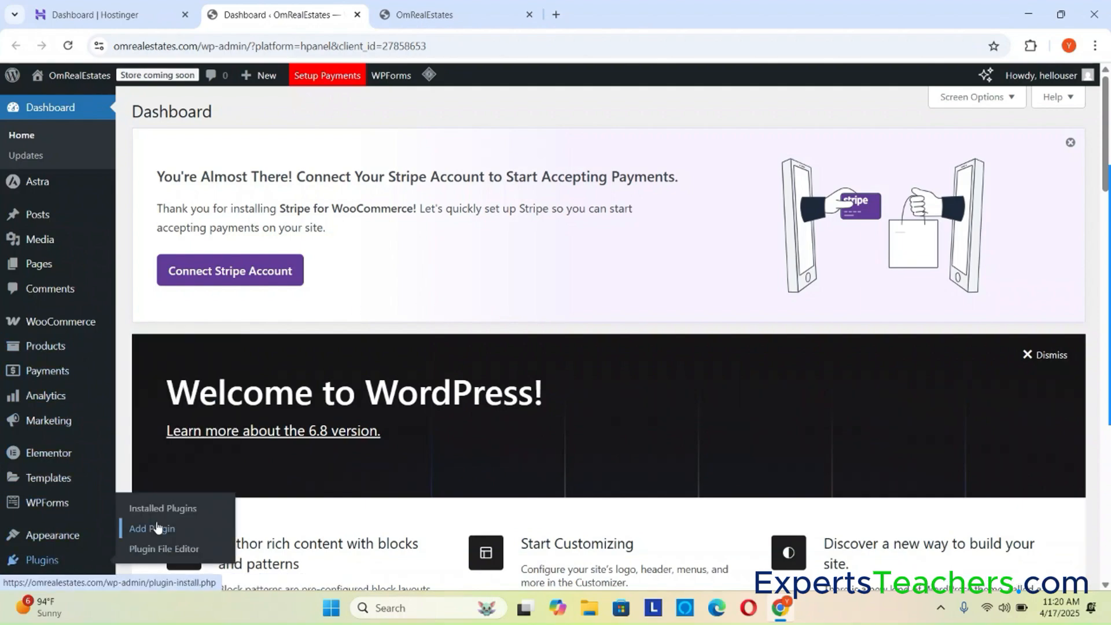
left_click(163, 507)
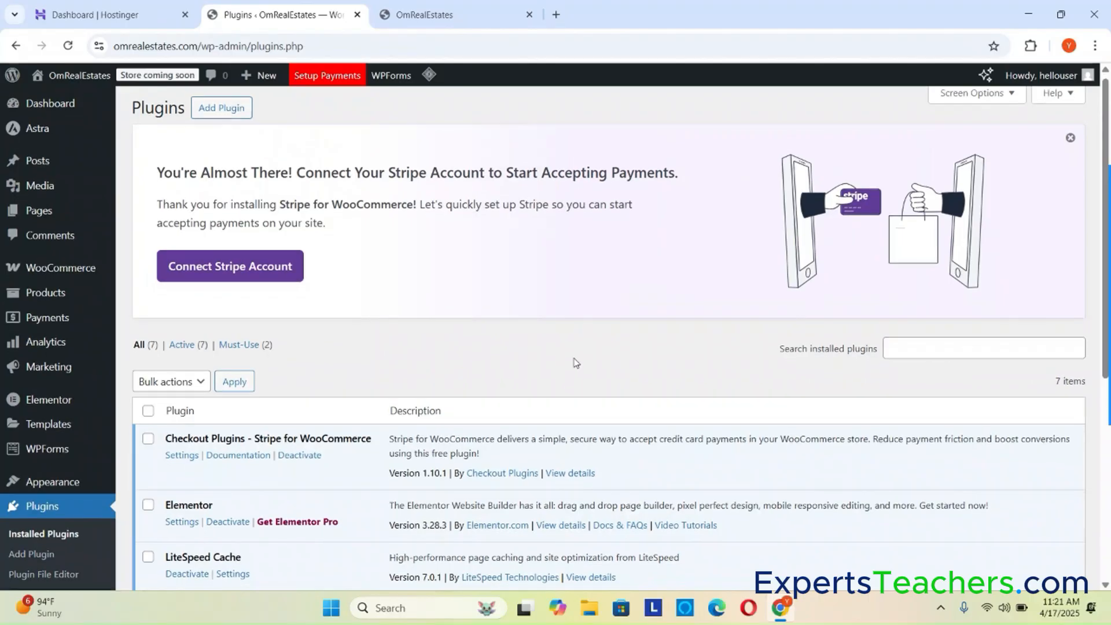
scroll(576, 362, "down", 6)
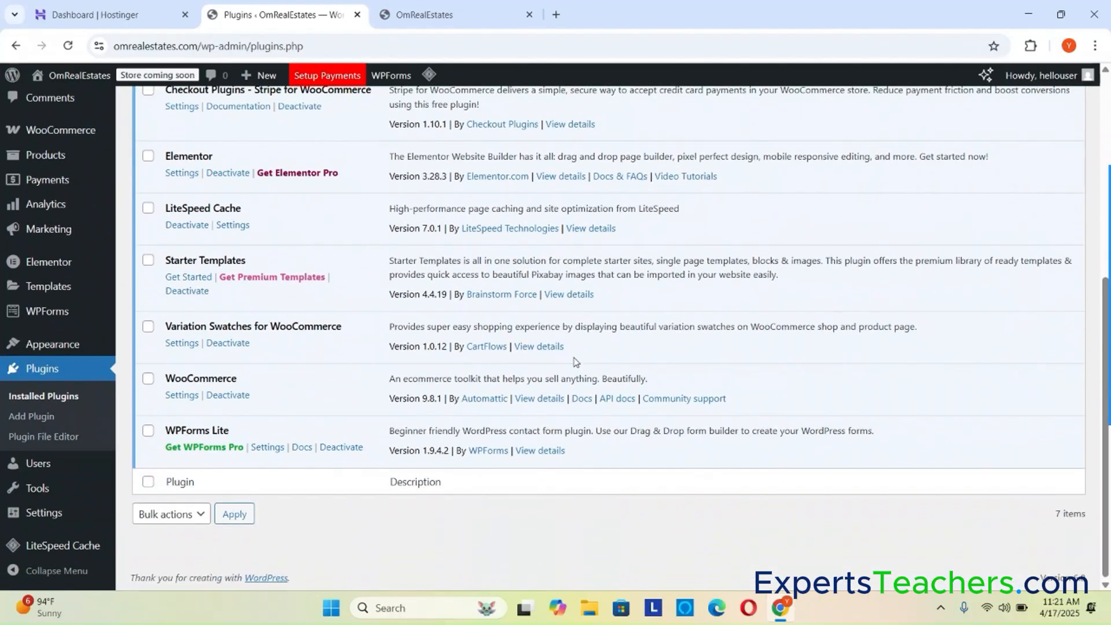
scroll(575, 362, "up", 3)
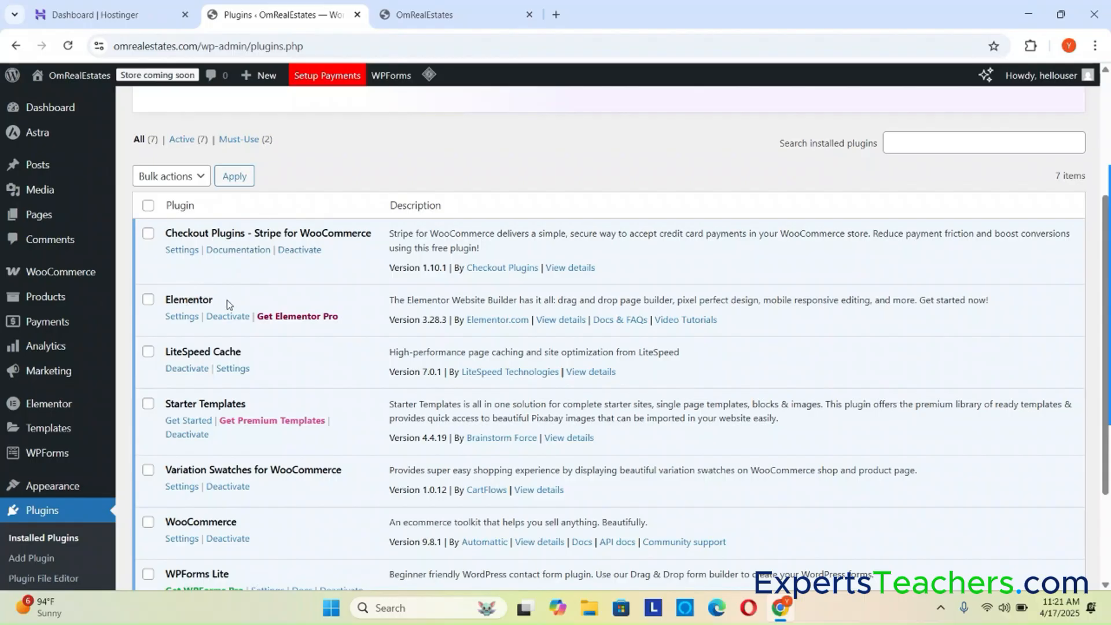
- Examine the store homepage's hero and Most Popular sections alongside the Stripe plugin's credit card payments description in the installed plugins list
left_click(448, 15)
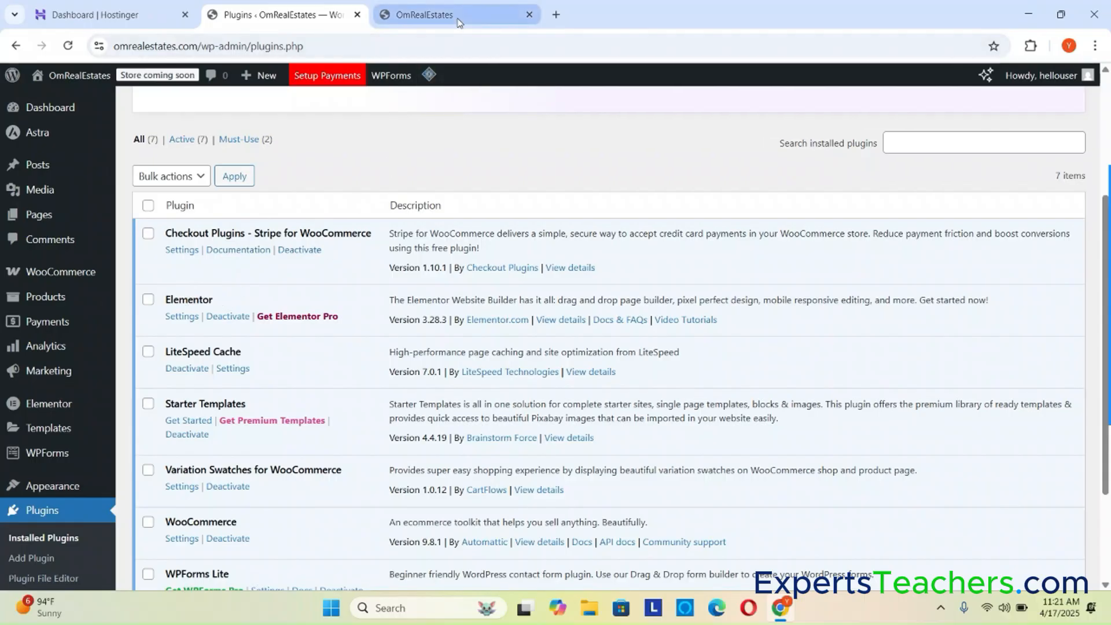
scroll(448, 264, "down", 5)
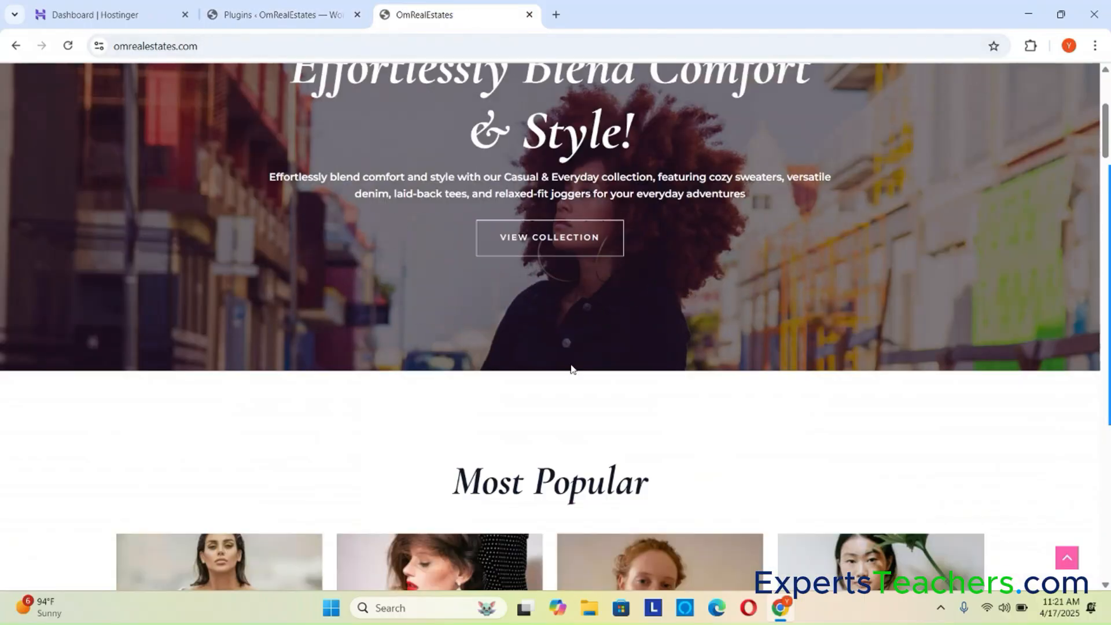
scroll(448, 264, "up", 5)
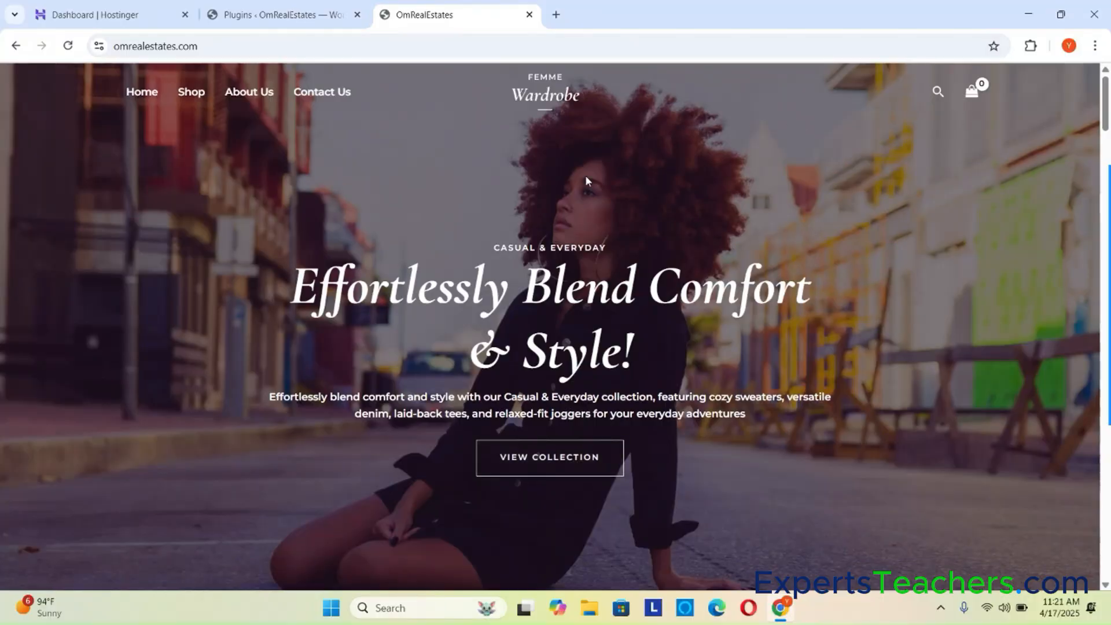
scroll(618, 269, "down", 5)
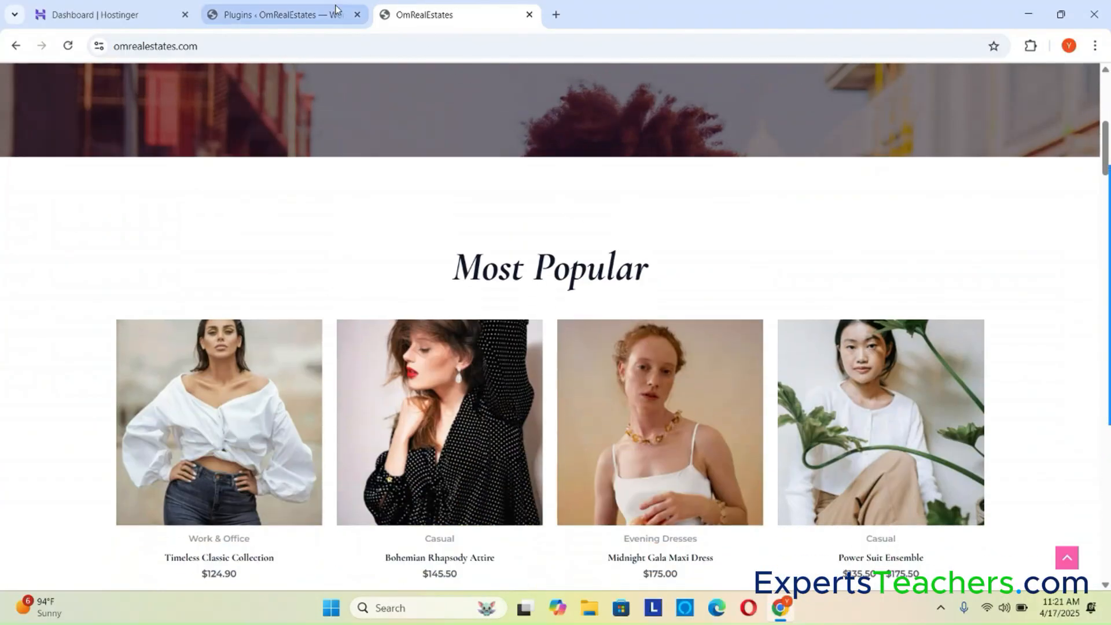
left_click(295, 16)
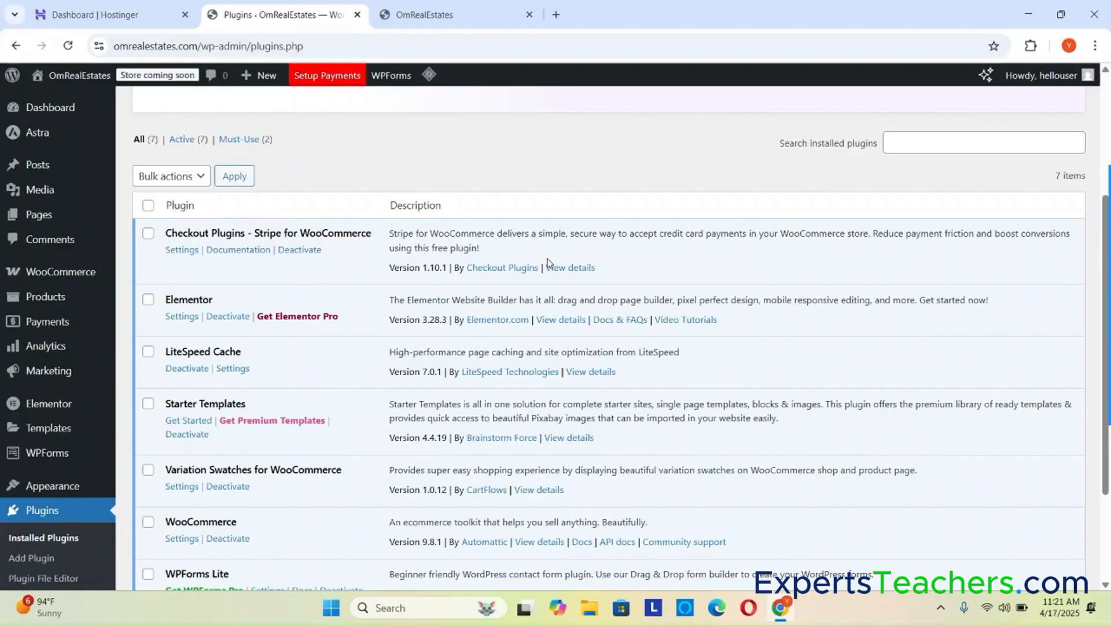
left_click_drag(570, 233, 732, 221)
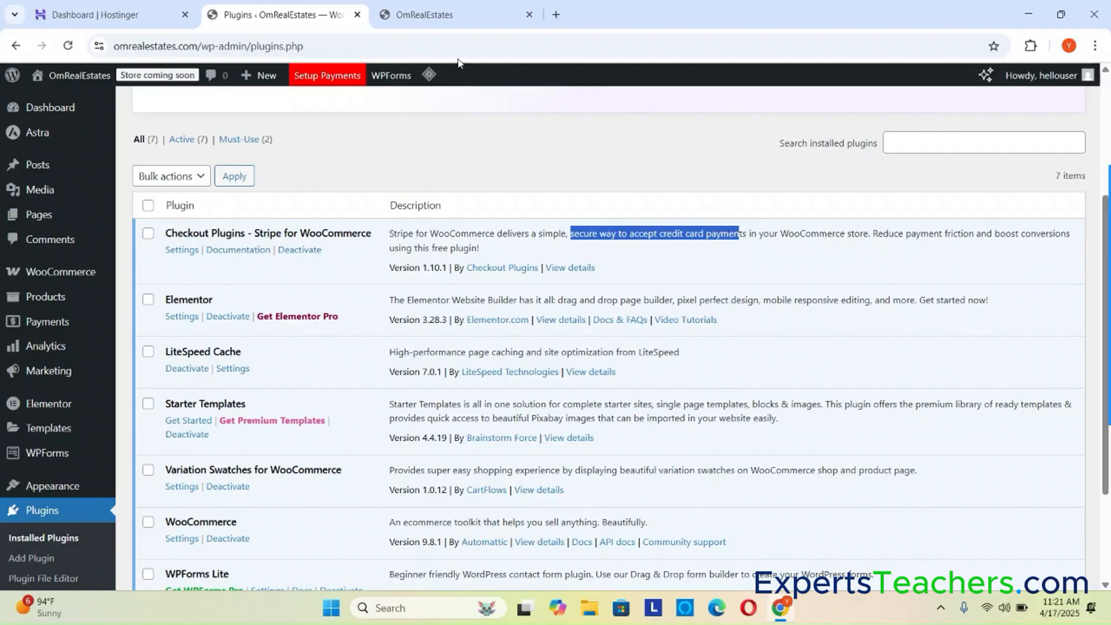
left_click(440, 15)
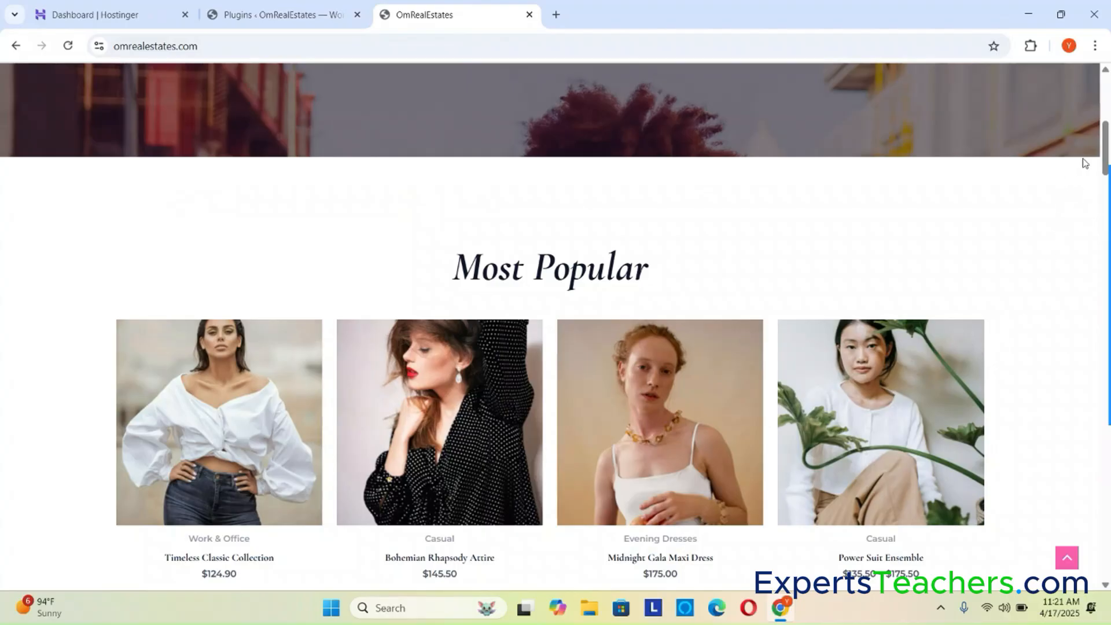
left_click_drag(1102, 155, 1106, 101)
scroll(810, 413, "down", 8)
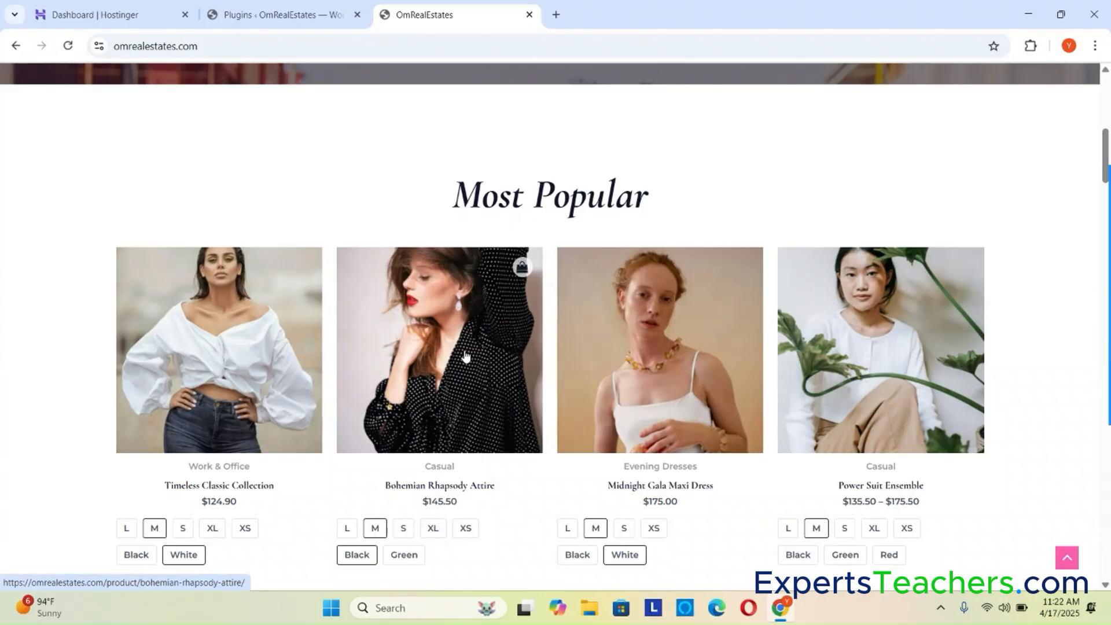
- Return to the installed plugins list and highlight "WooCommerce" in the Stripe checkout plugin's name
left_click(284, 14)
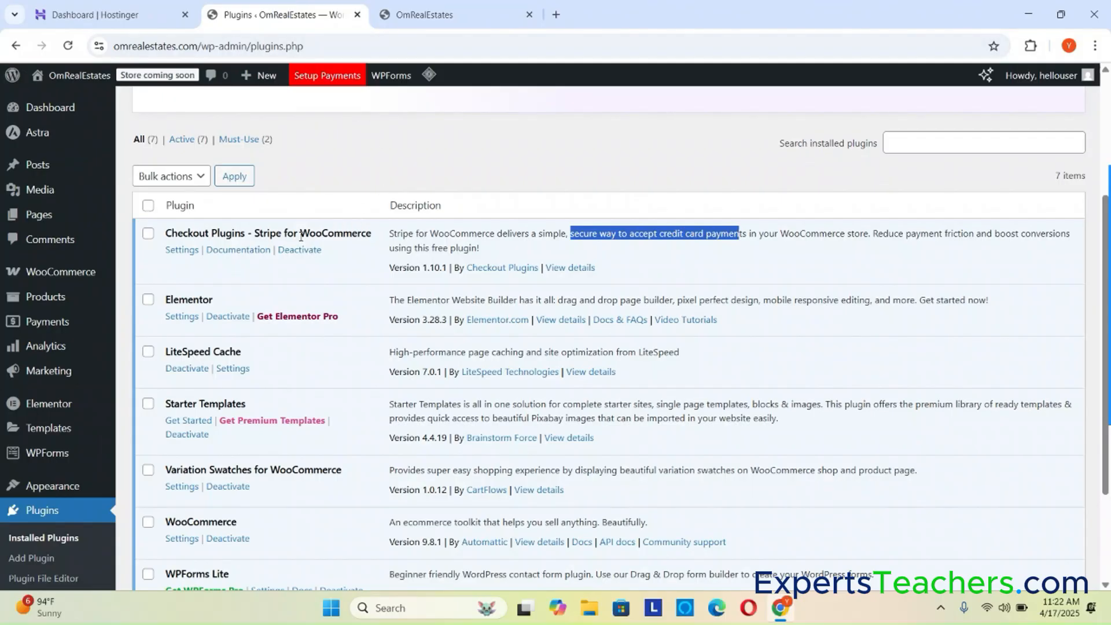
left_click_drag(300, 234, 374, 238)
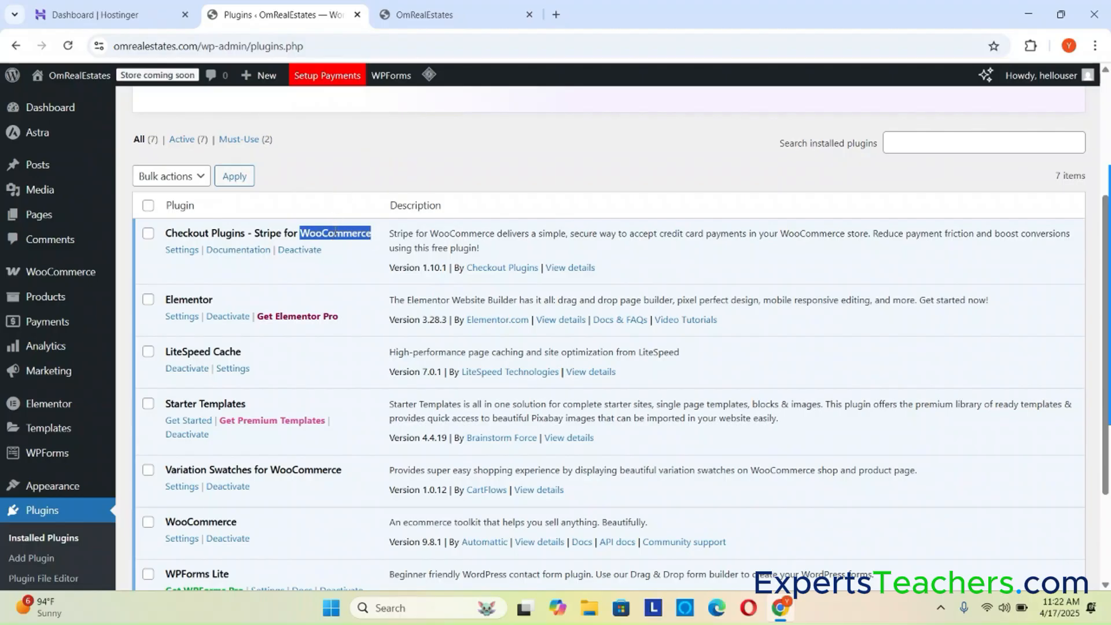
left_click(436, 168)
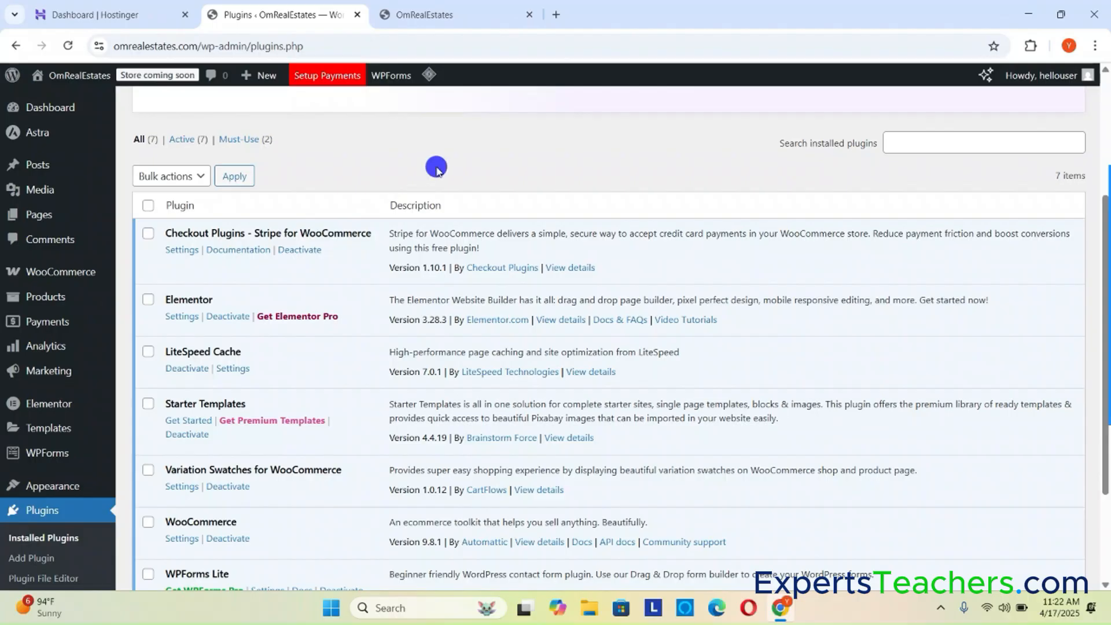
left_click(298, 233)
left_click_drag(298, 234, 372, 244)
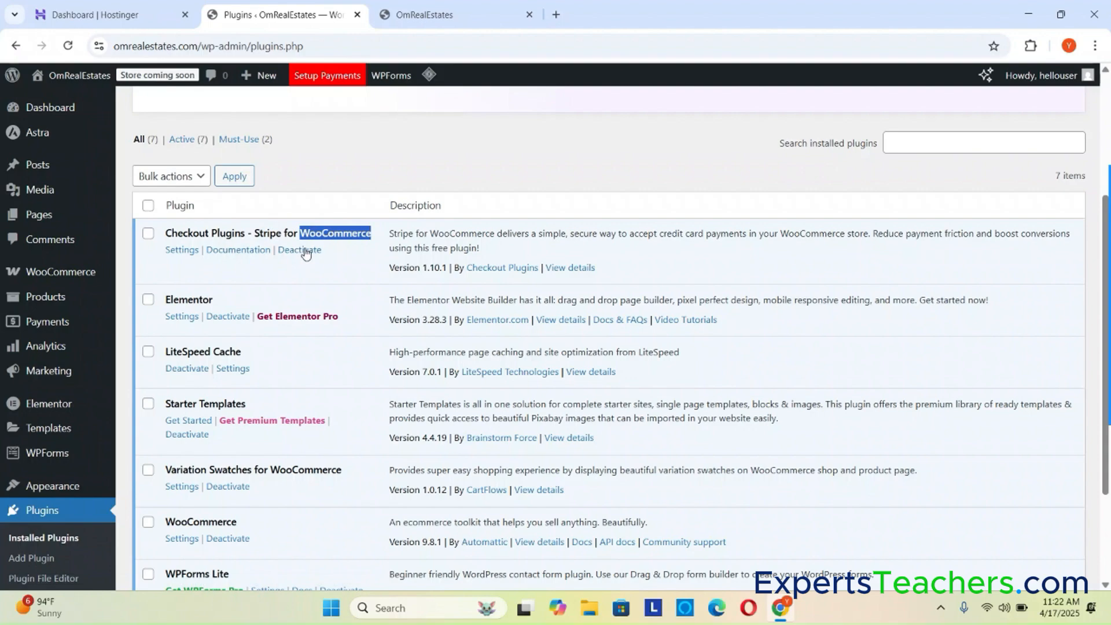
- Open the settings of Checkout Plugins - Stripe for WooCommerce and dismiss the Astra upgrade notice there
left_click(178, 250)
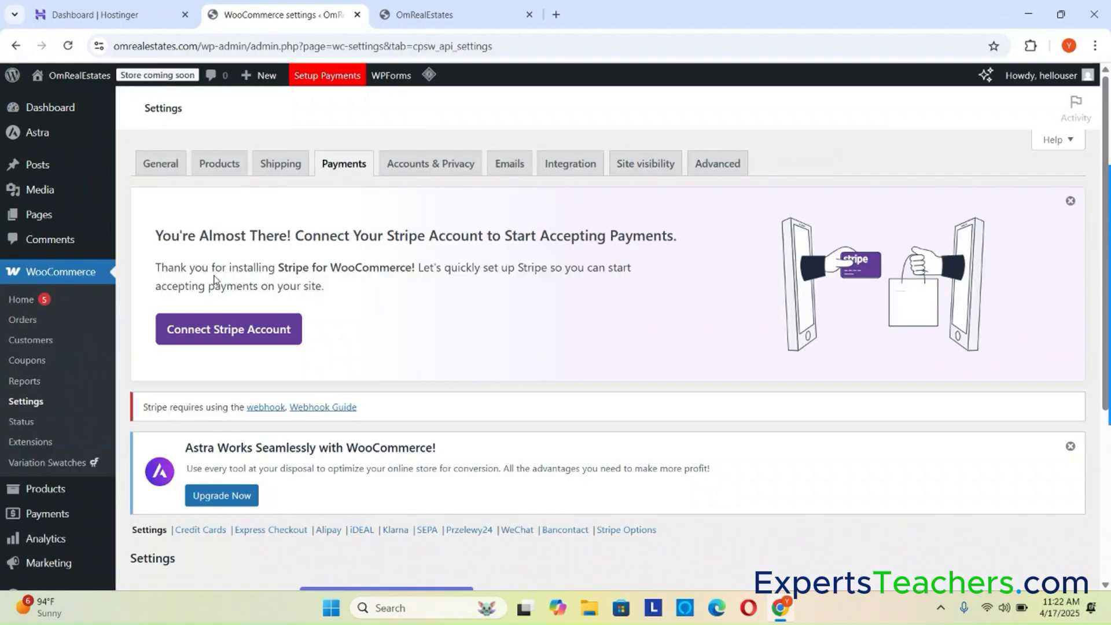
scroll(619, 365, "down", 5)
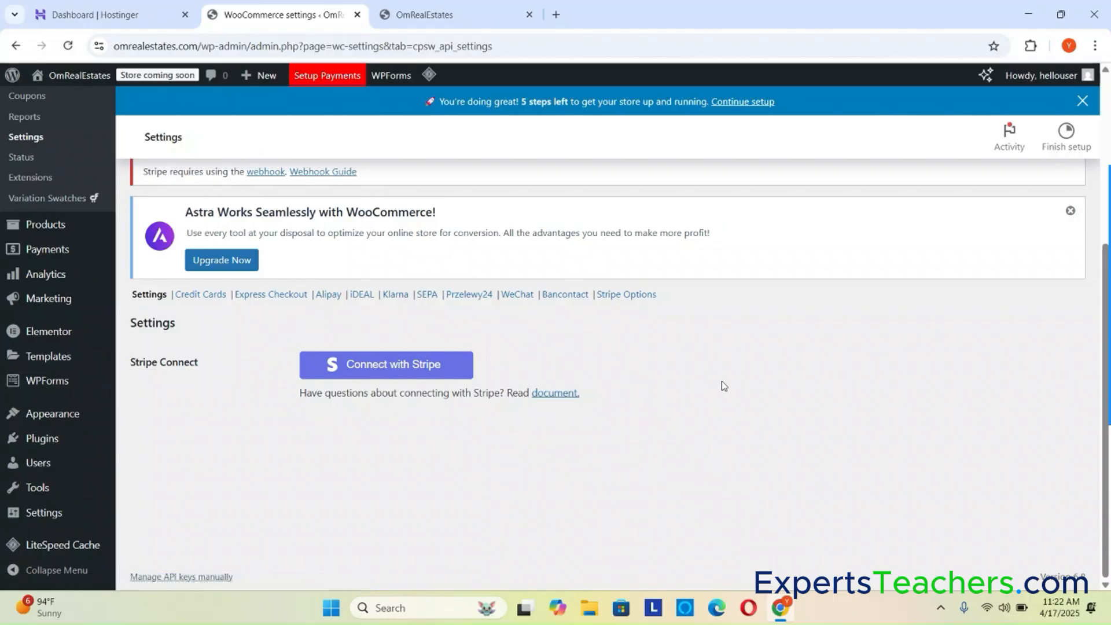
scroll(721, 381, "up", 3)
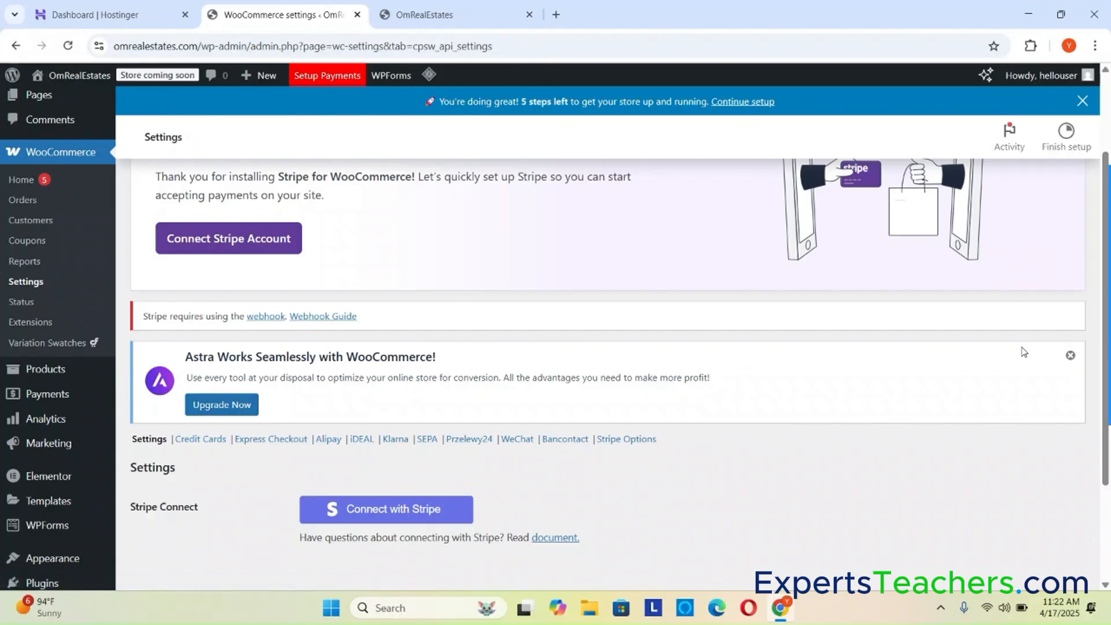
left_click(1071, 355)
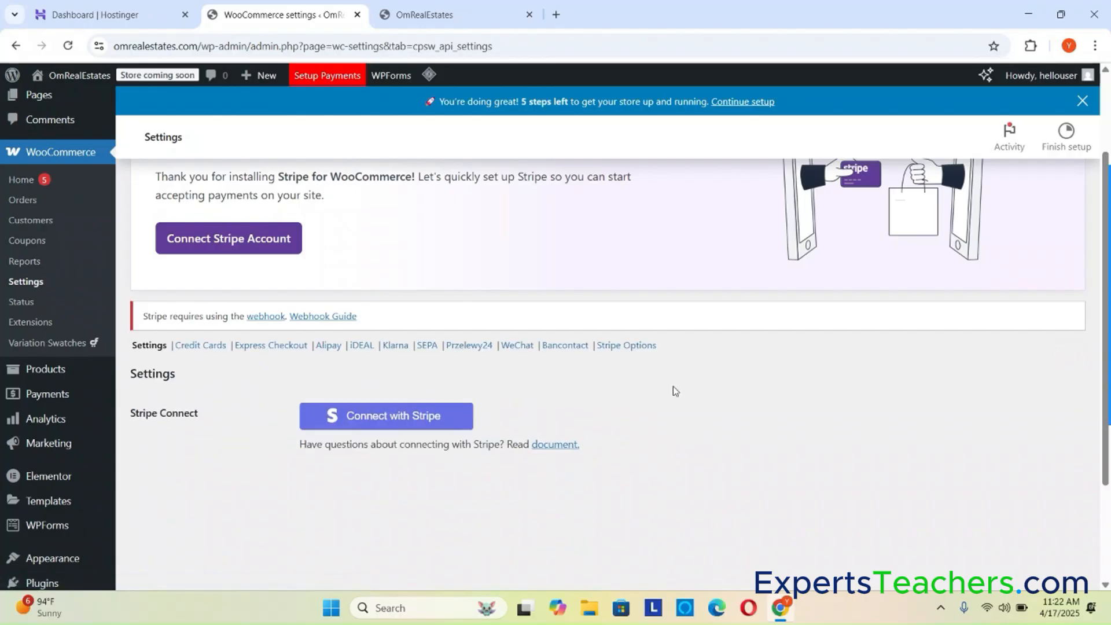
scroll(721, 411, "down", 2)
scroll(721, 410, "up", 4)
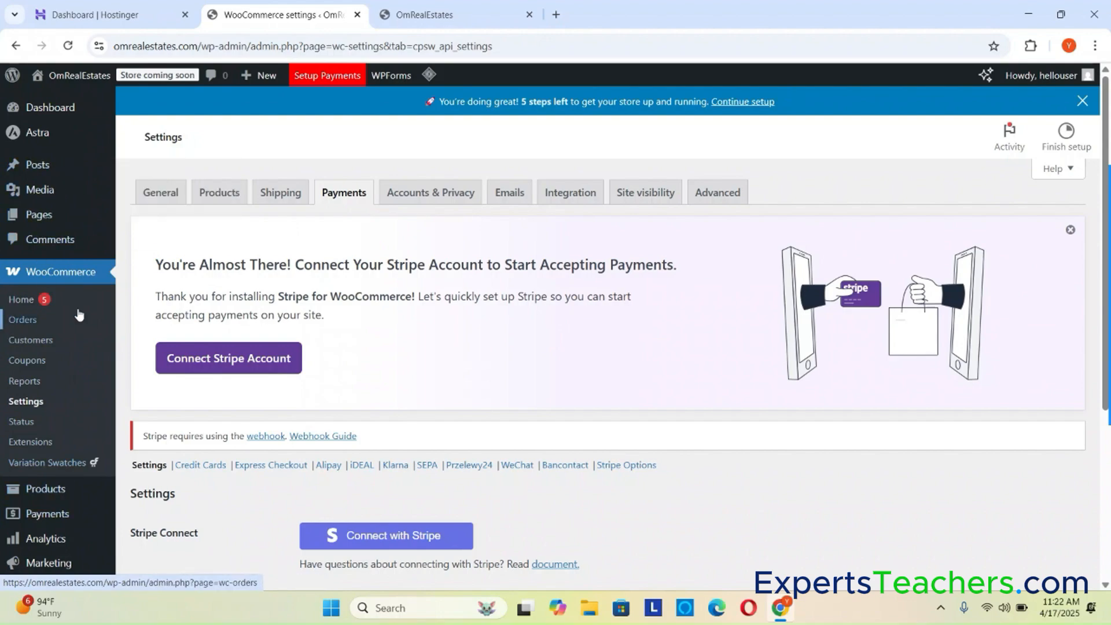
- Search the plugins available to add for "woocommerce" and look through the results to the WooCommerce Stripe Payment Gateway
scroll(80, 318, "down", 4)
mouse_move(62, 497)
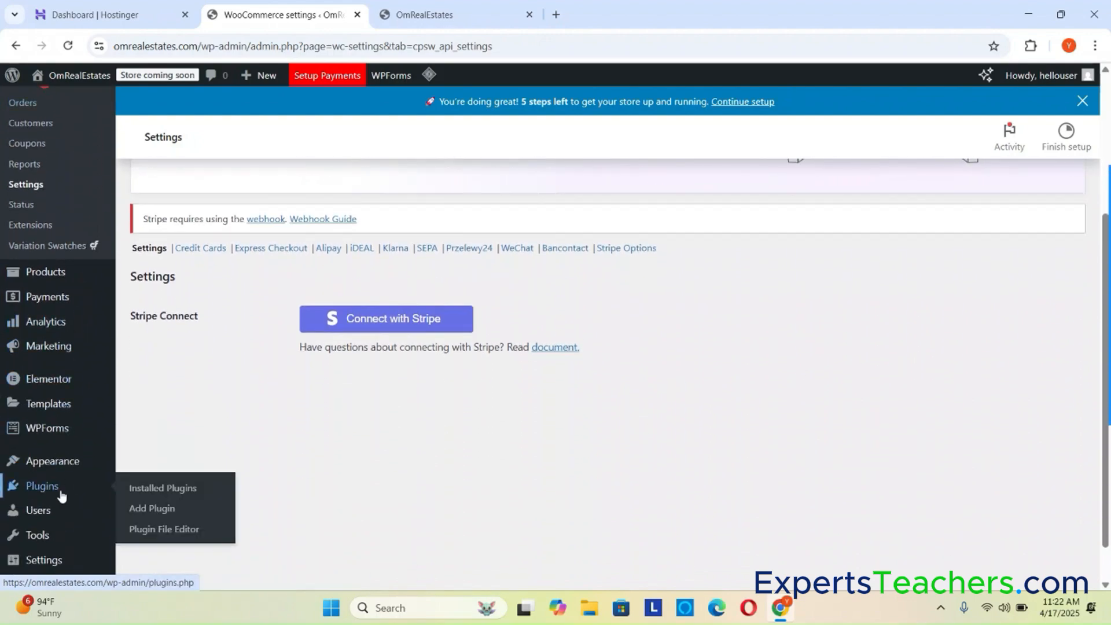
left_click(161, 510)
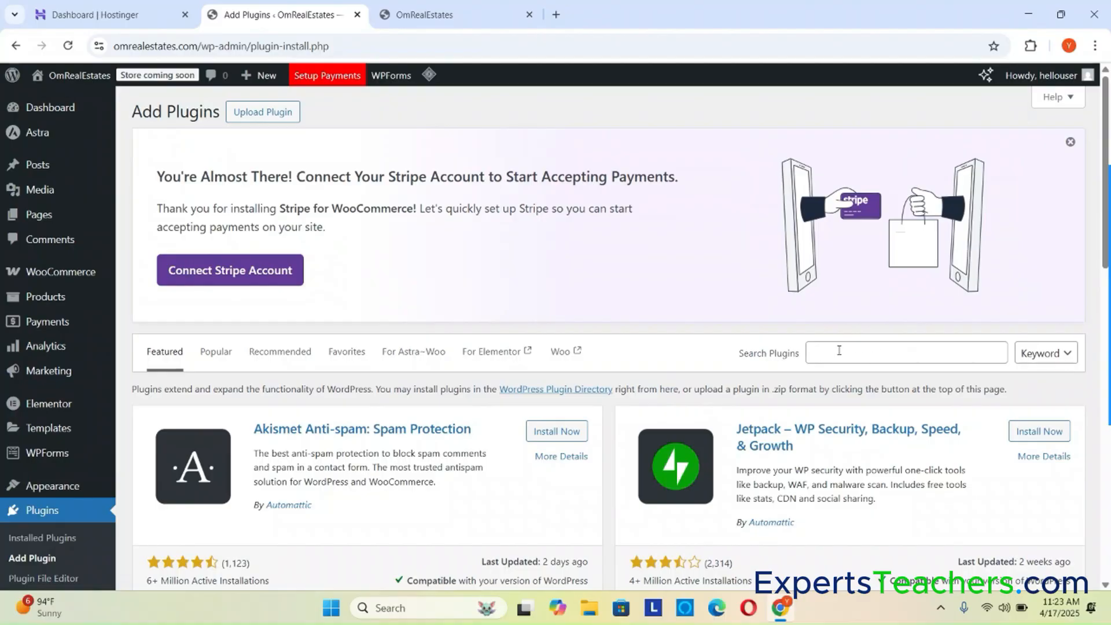
left_click(839, 350)
type("w")
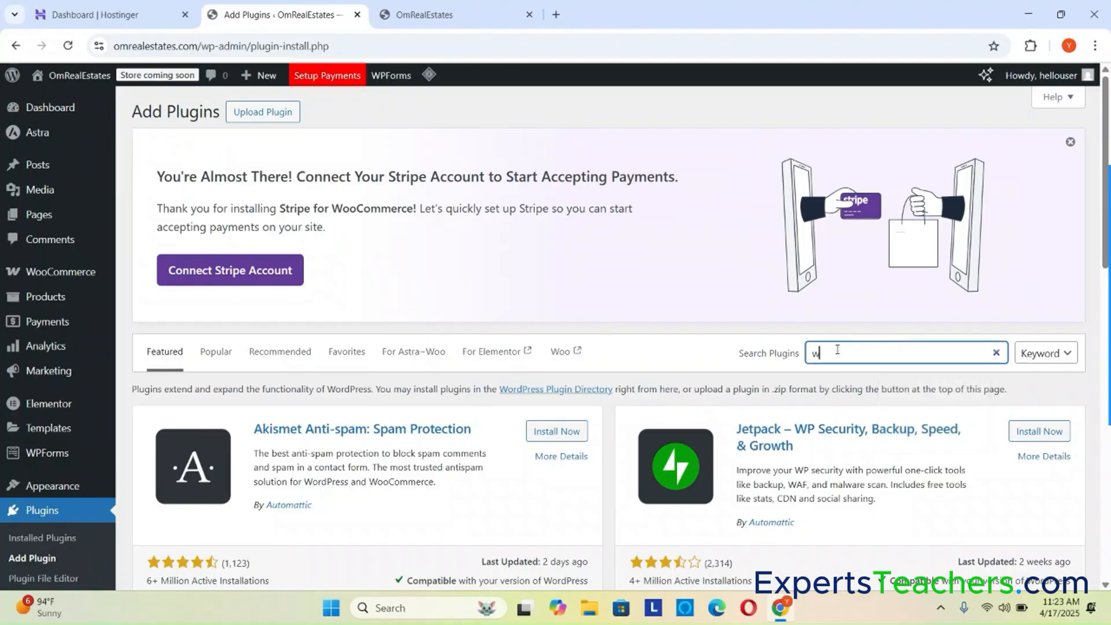
type("oocommerce")
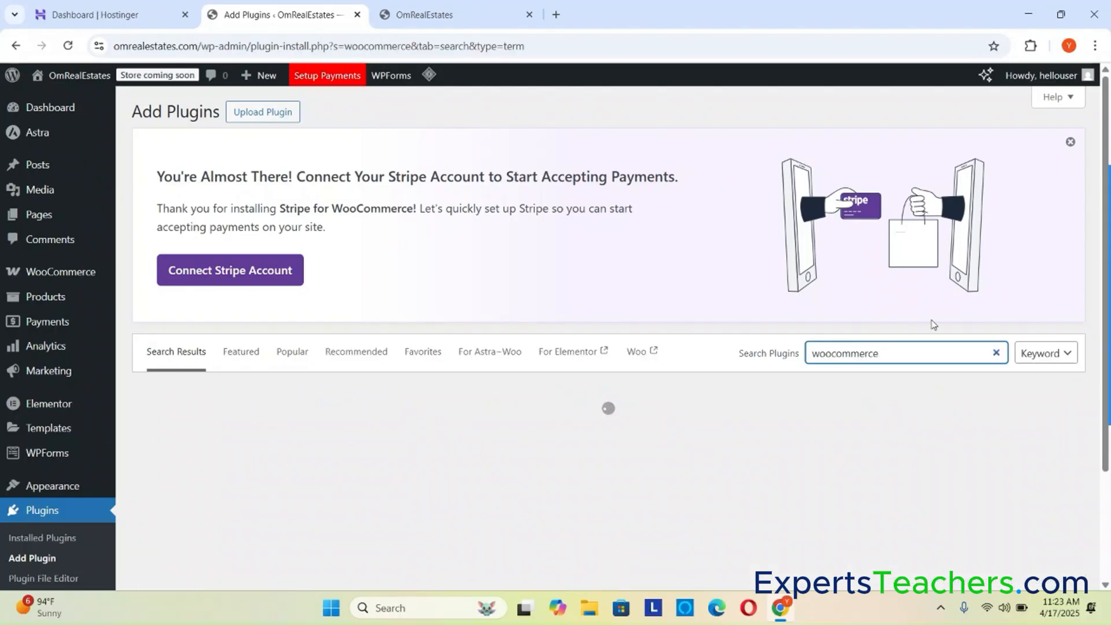
scroll(934, 324, "down", 4)
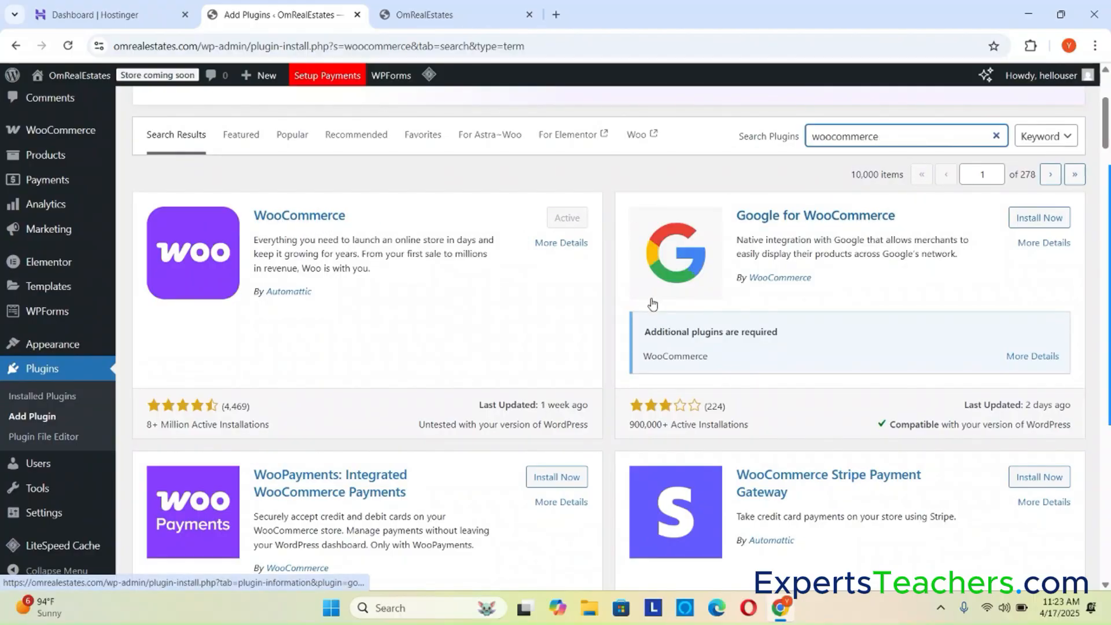
scroll(653, 304, "down", 1)
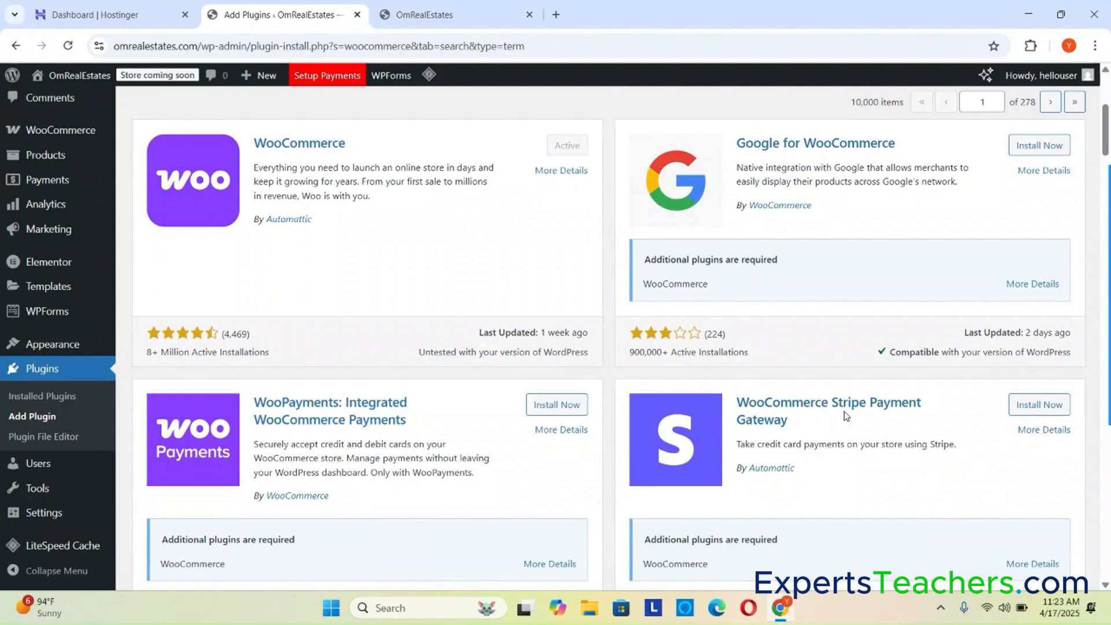
scroll(846, 415, "down", 1)
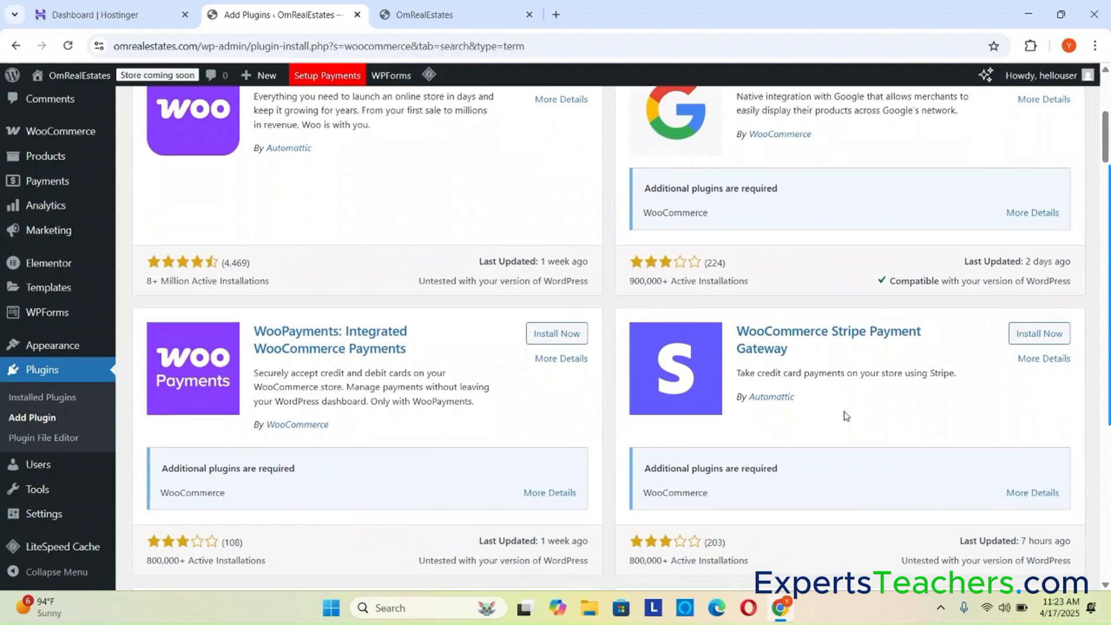
- Compare the ratings of the WooCommerce add-on search results and highlight the review count of Payment Plugins for Stripe WooCommerce
scroll(846, 415, "up", 2)
scroll(846, 415, "down", 7)
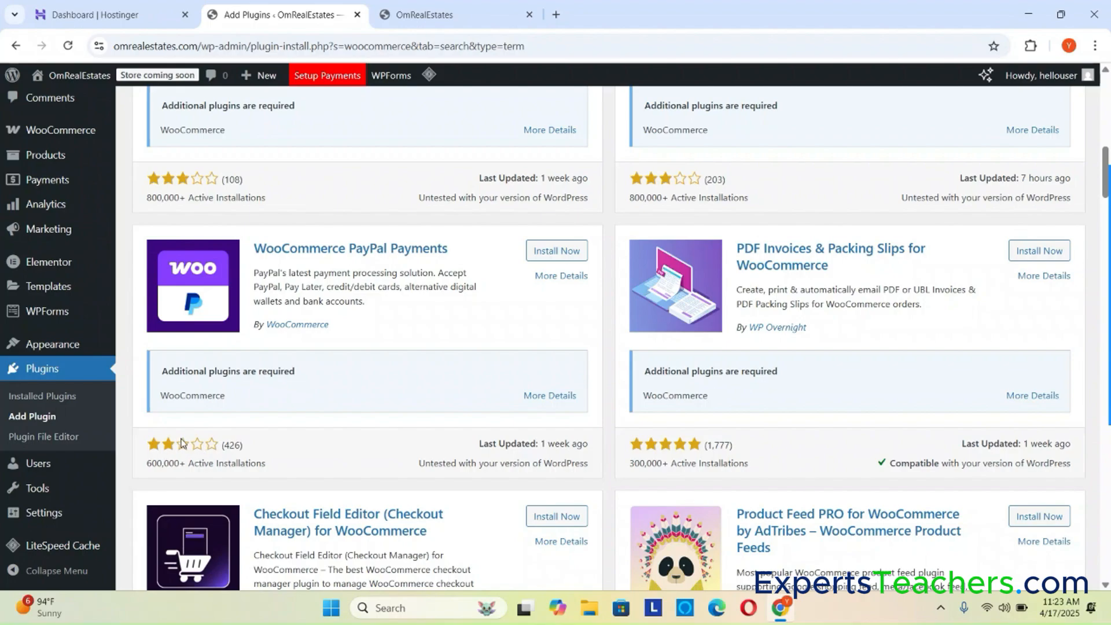
scroll(645, 397, "down", 6)
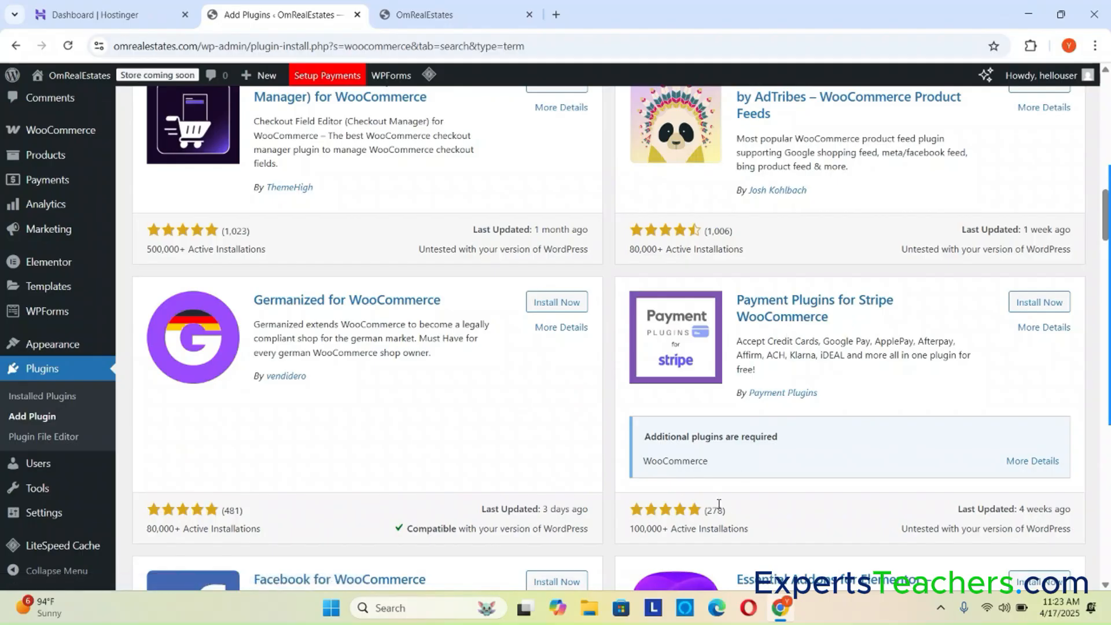
left_click_drag(725, 508, 682, 505)
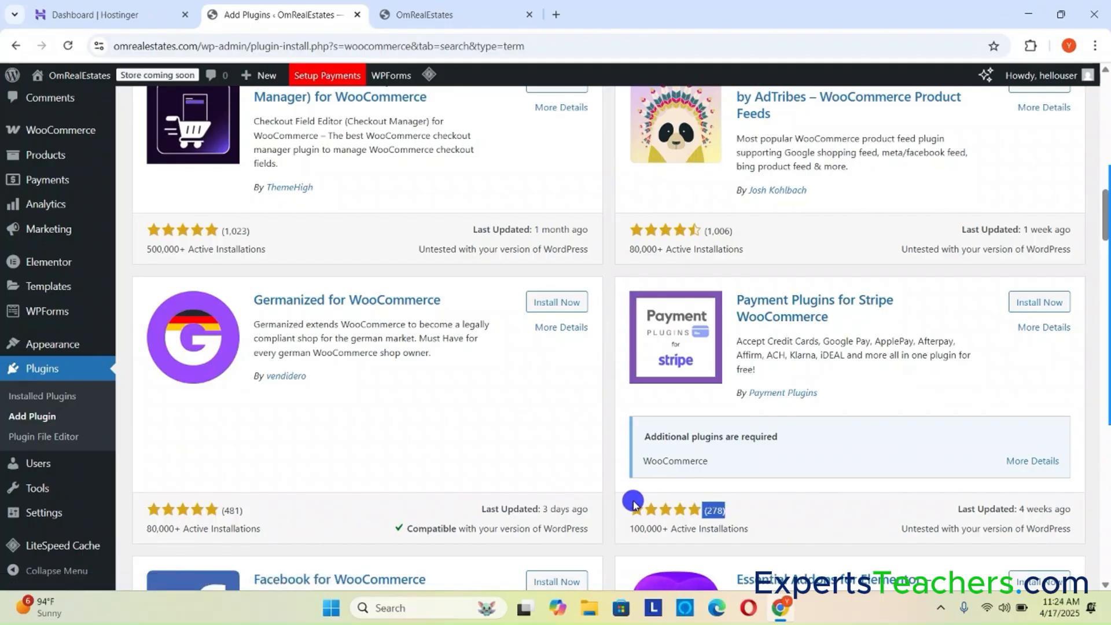
scroll(918, 375, "down", 3)
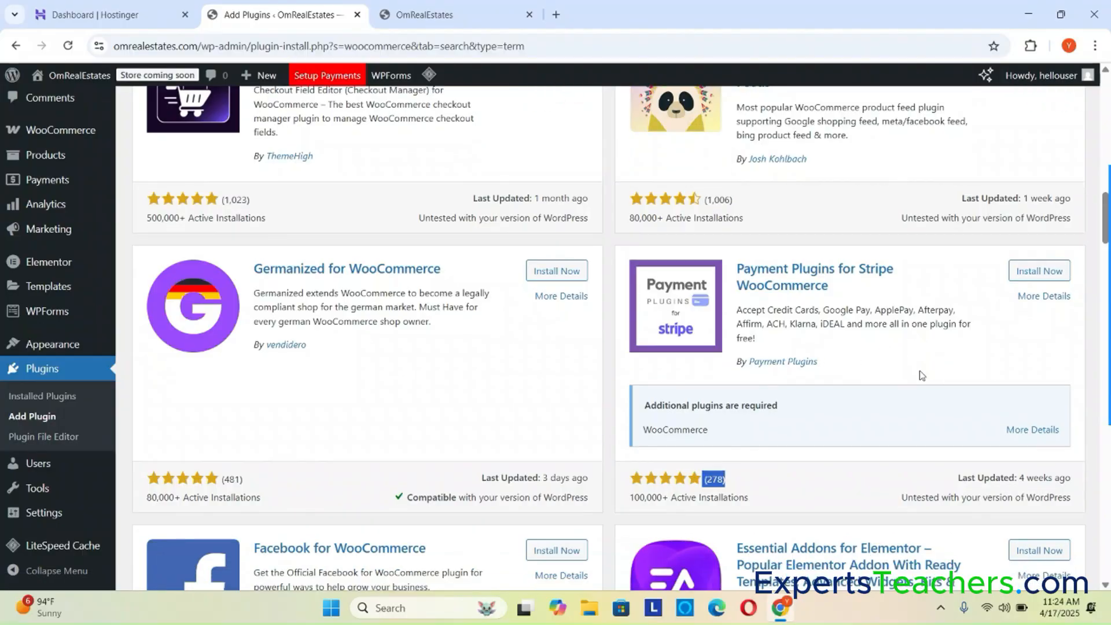
scroll(920, 375, "down", 2)
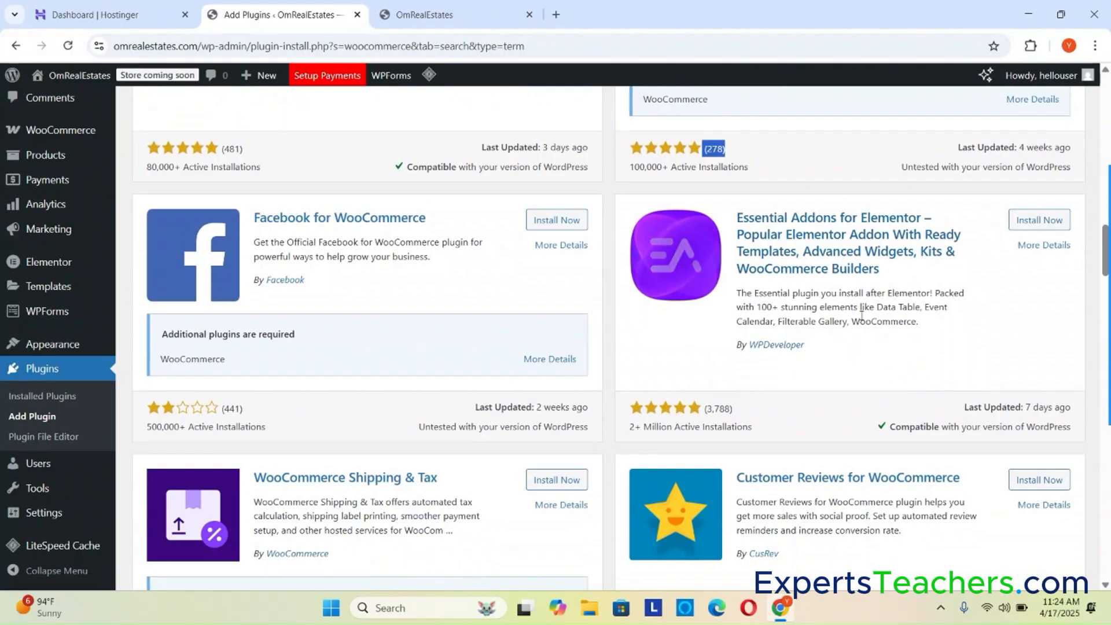
scroll(883, 323, "down", 1)
scroll(883, 323, "up", 3)
scroll(877, 347, "up", 3)
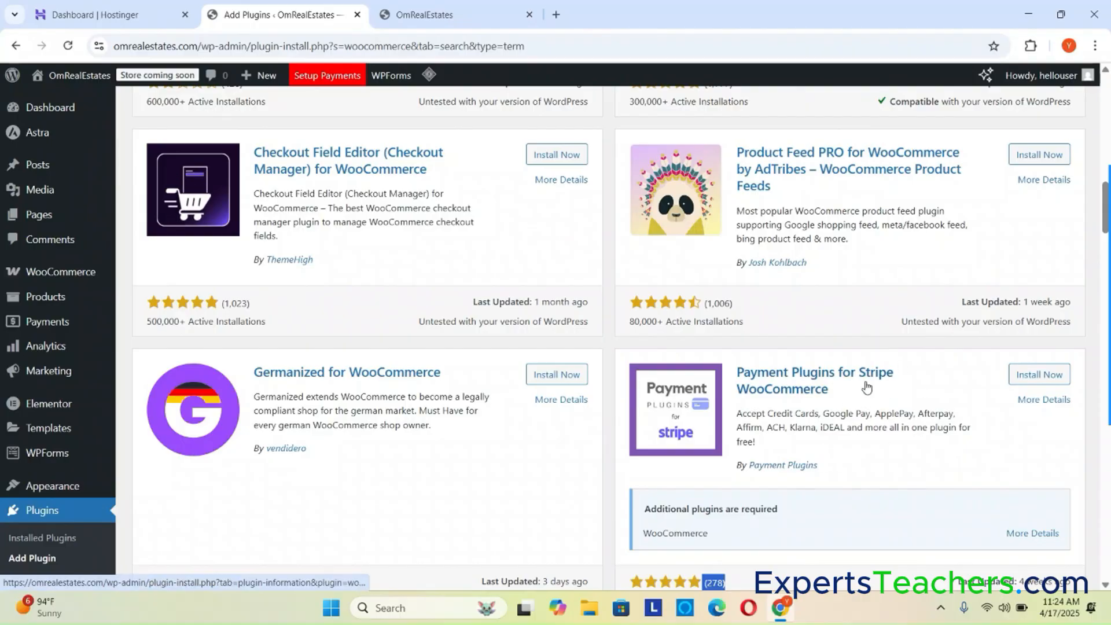
scroll(905, 382, "down", 1)
scroll(904, 382, "down", 5)
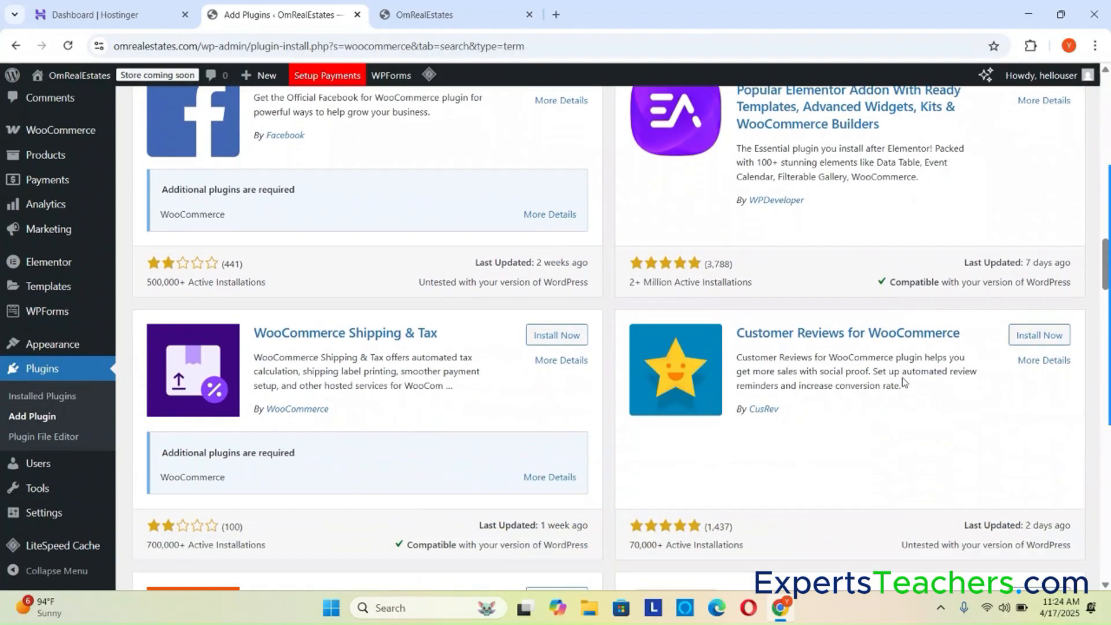
- Examine the remaining WooCommerce search results from Customer Reviews for WooCommerce down to Payment Plugins for PayPal WooCommerce and YayMail
scroll(904, 382, "down", 3)
scroll(905, 382, "up", 2)
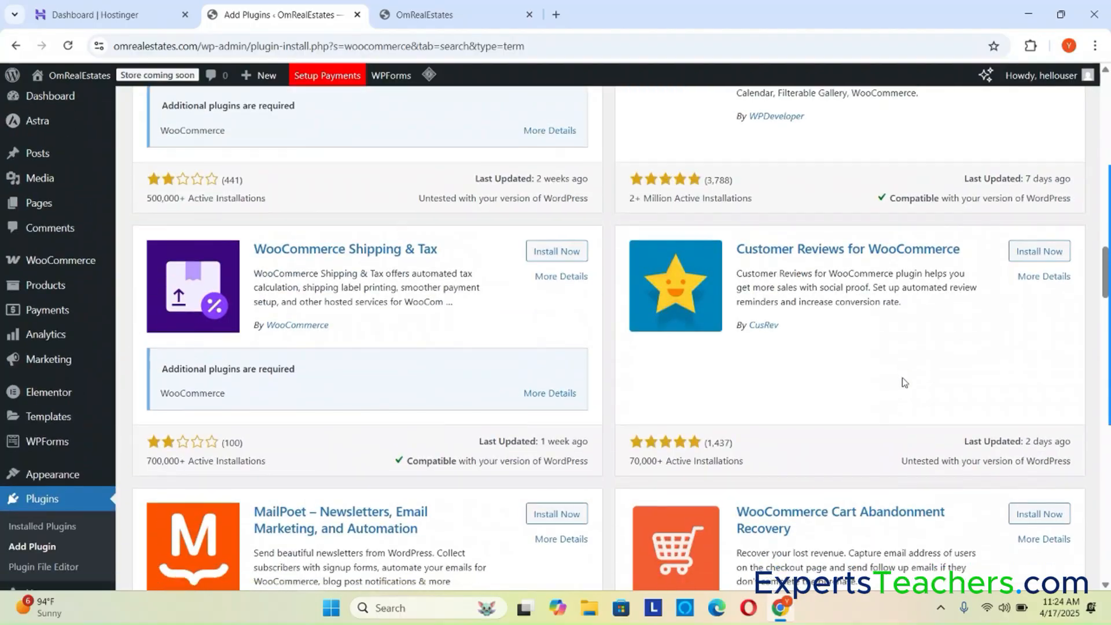
scroll(904, 382, "down", 3)
scroll(902, 377, "down", 3)
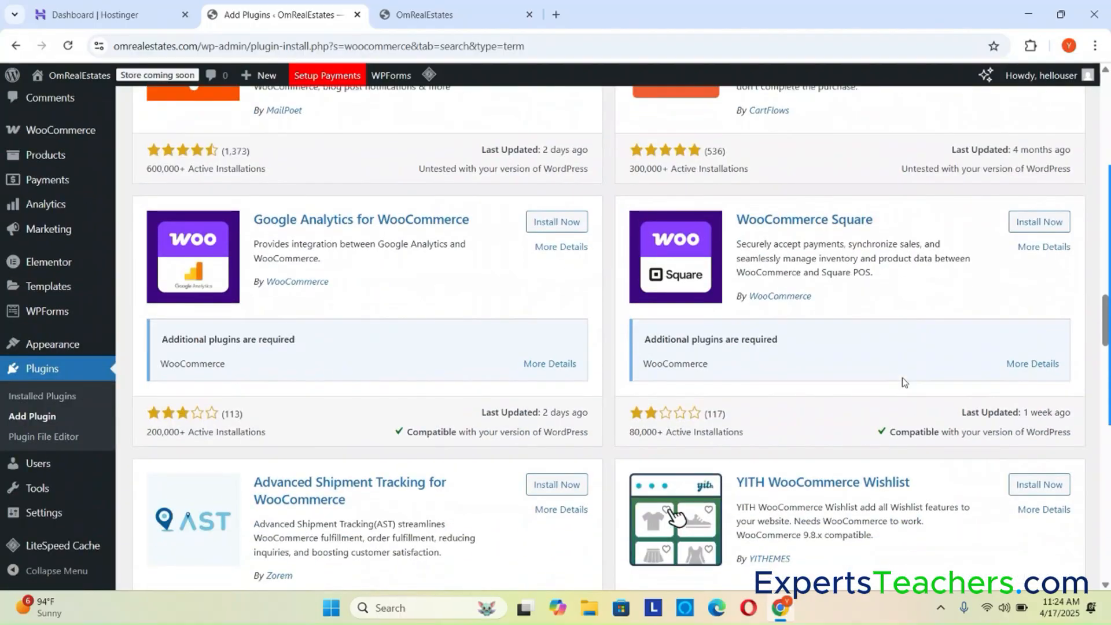
scroll(902, 377, "down", 4)
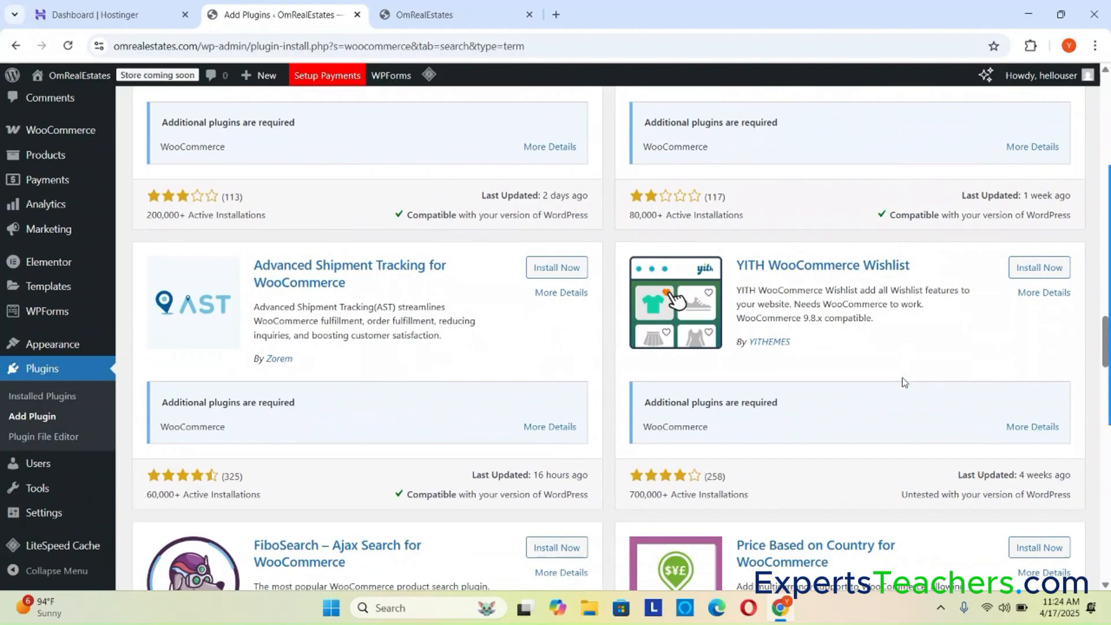
scroll(902, 377, "down", 6)
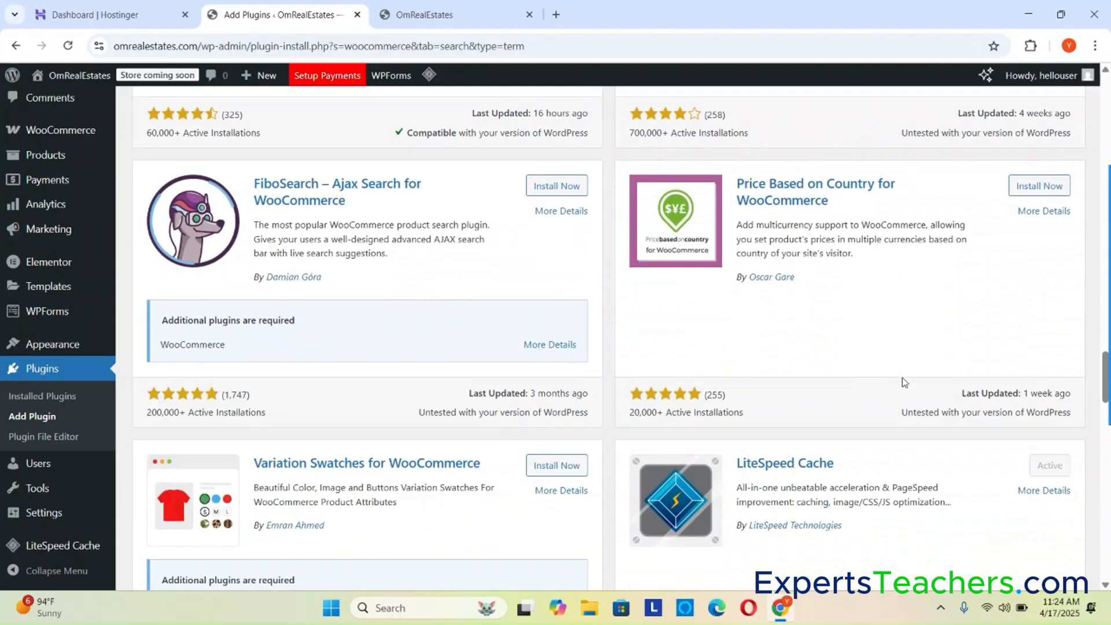
scroll(902, 377, "down", 10)
scroll(902, 382, "down", 7)
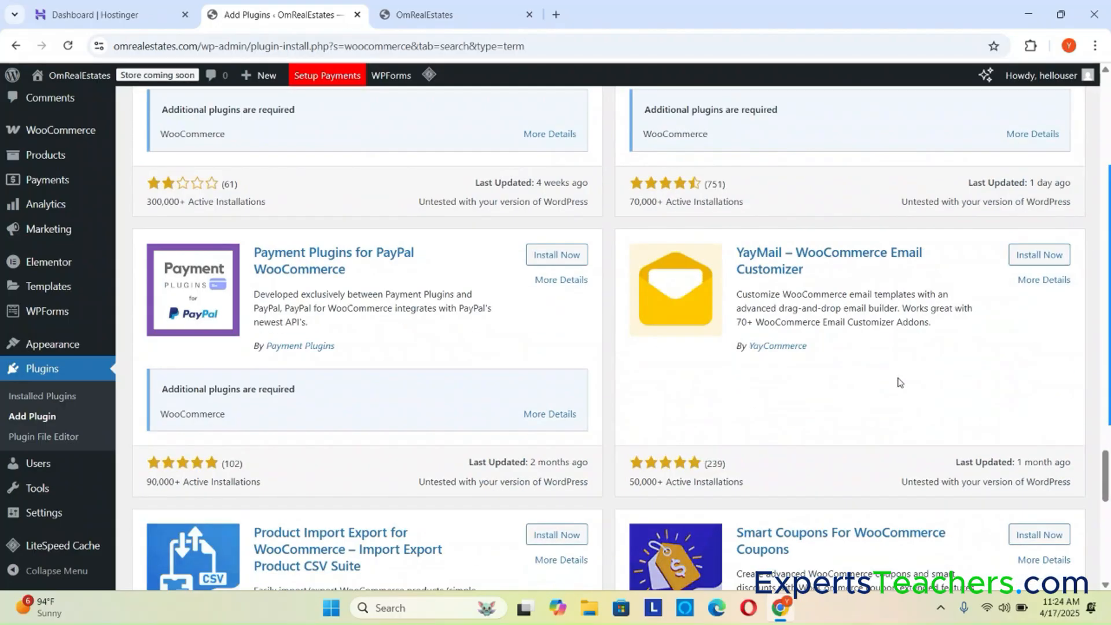
scroll(900, 382, "up", 9)
scroll(900, 383, "down", 10)
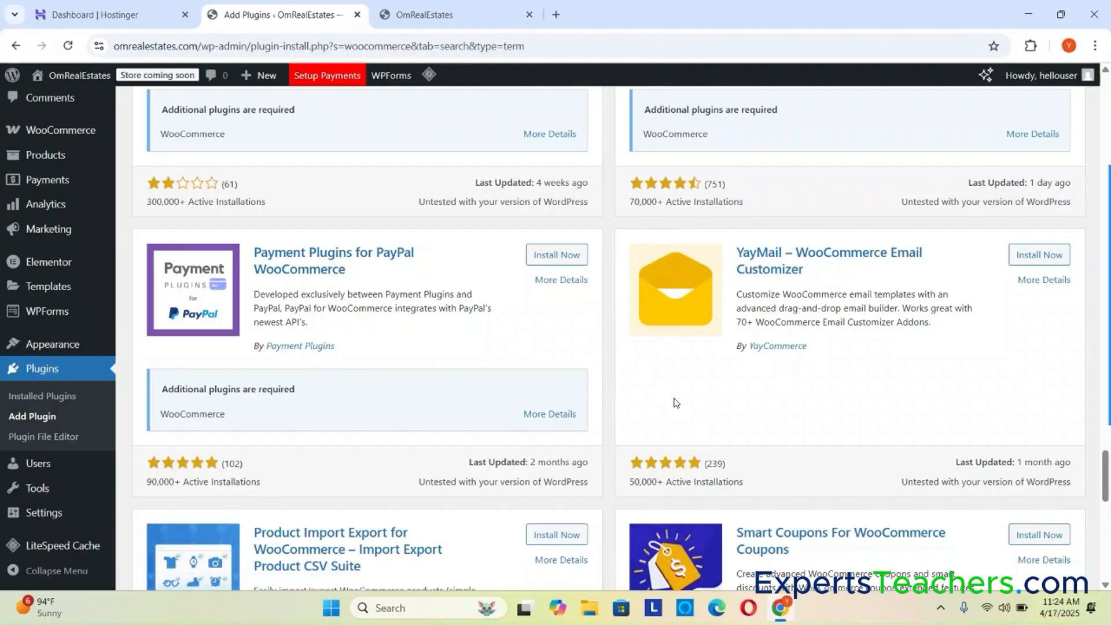
- Review the WooCommerce results back up to WooCommerce Stripe Payment Gateway and the WooCommerce plugin itself at the start
scroll(415, 413, "up", 5)
scroll(415, 413, "up", 10)
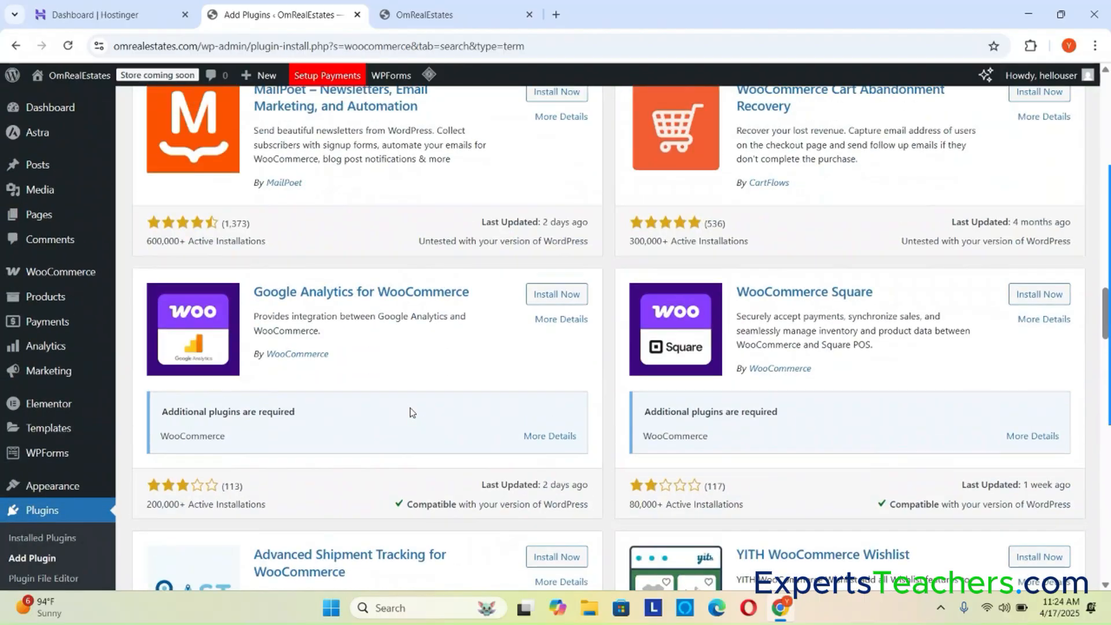
scroll(412, 413, "up", 10)
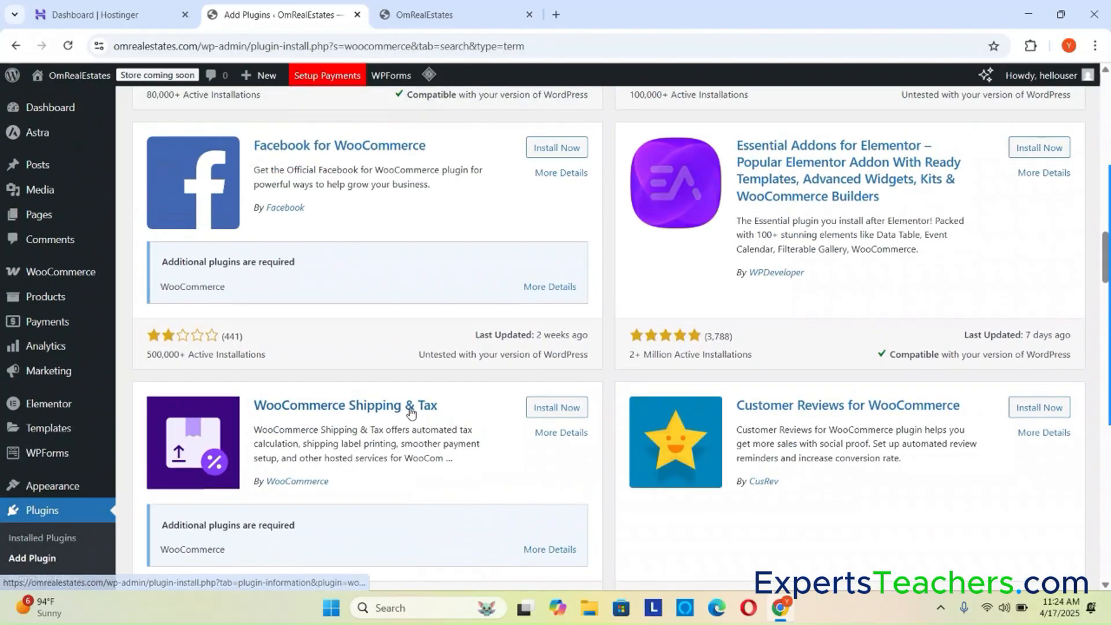
scroll(410, 413, "up", 10)
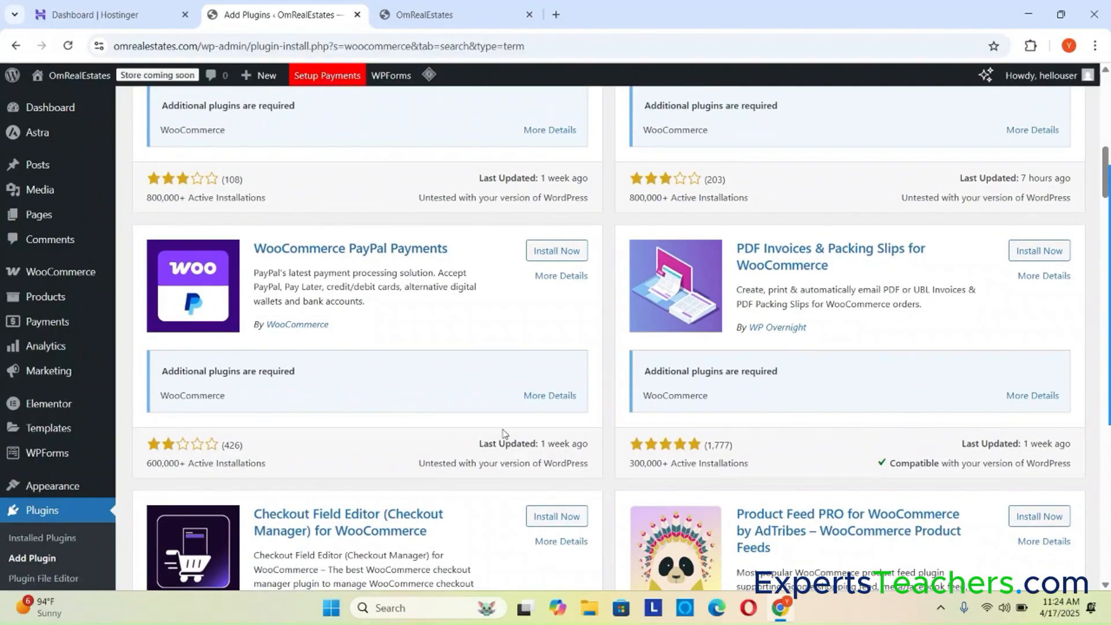
scroll(521, 437, "up", 4)
scroll(538, 433, "up", 3)
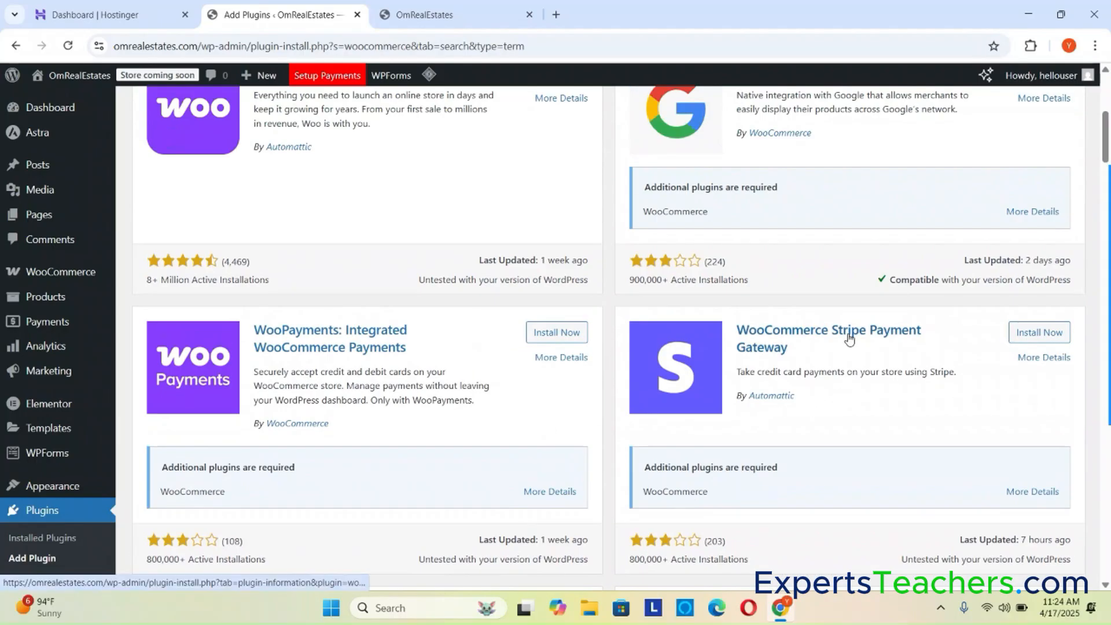
scroll(846, 377, "up", 5)
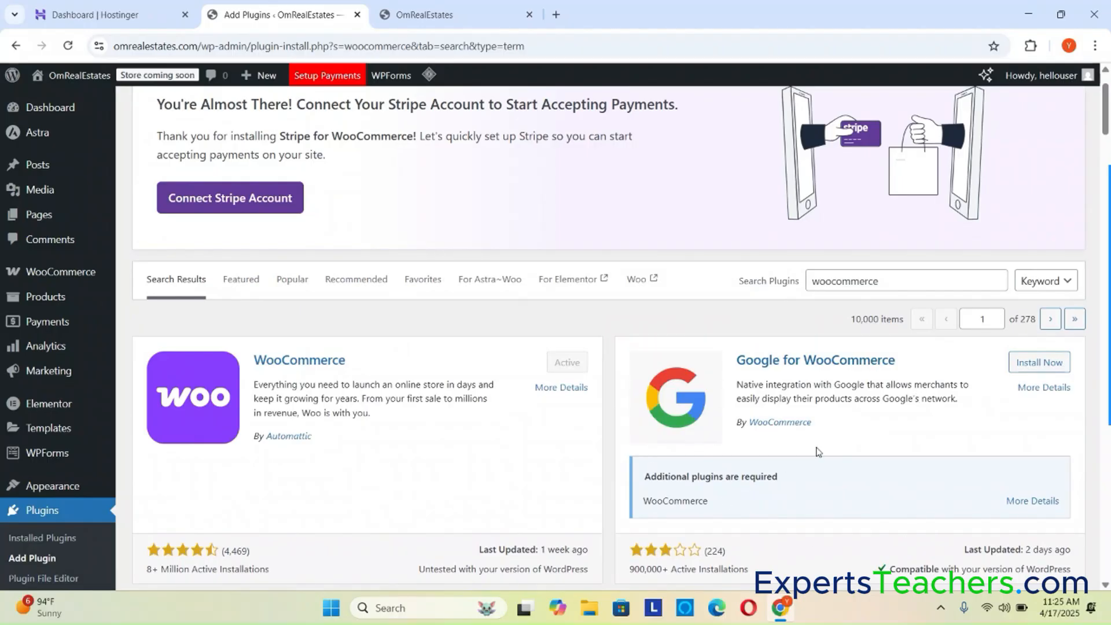
scroll(816, 481, "down", 3)
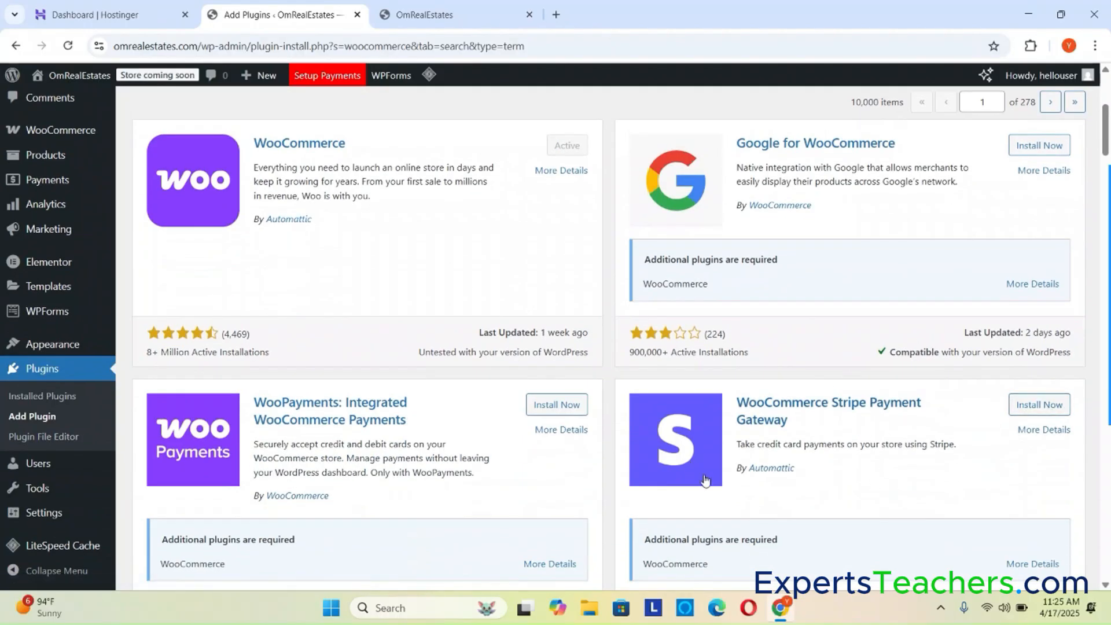
scroll(850, 494, "up", 4)
- Return to the installed plugins list, highlight "Website Builder" in Elementor's description and review the entries down to WPForms Lite
mouse_move(62, 283)
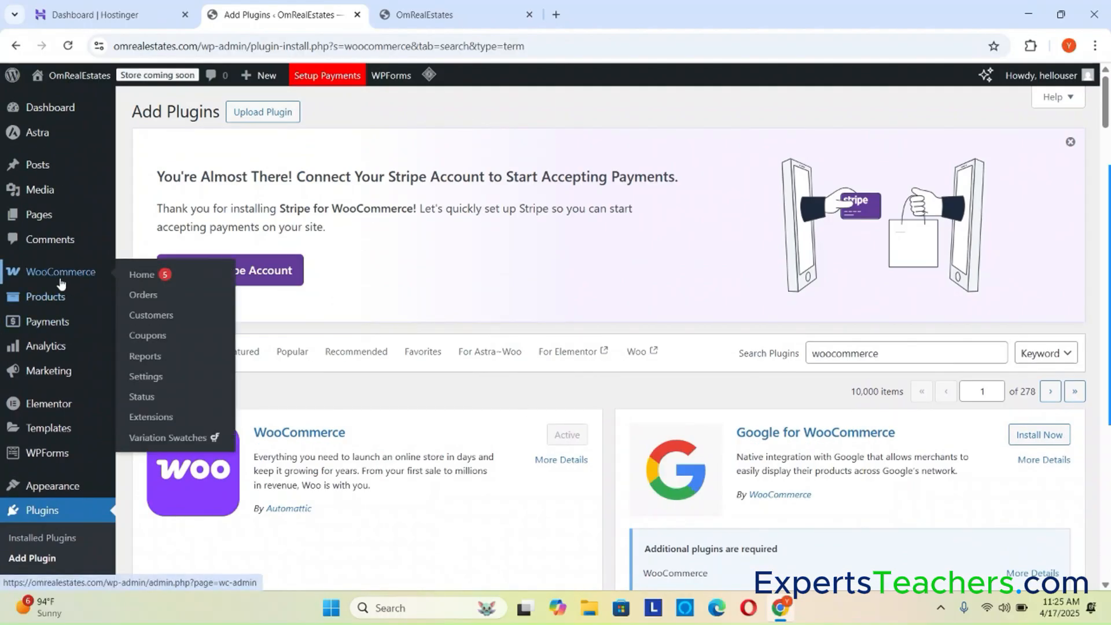
mouse_move(51, 409)
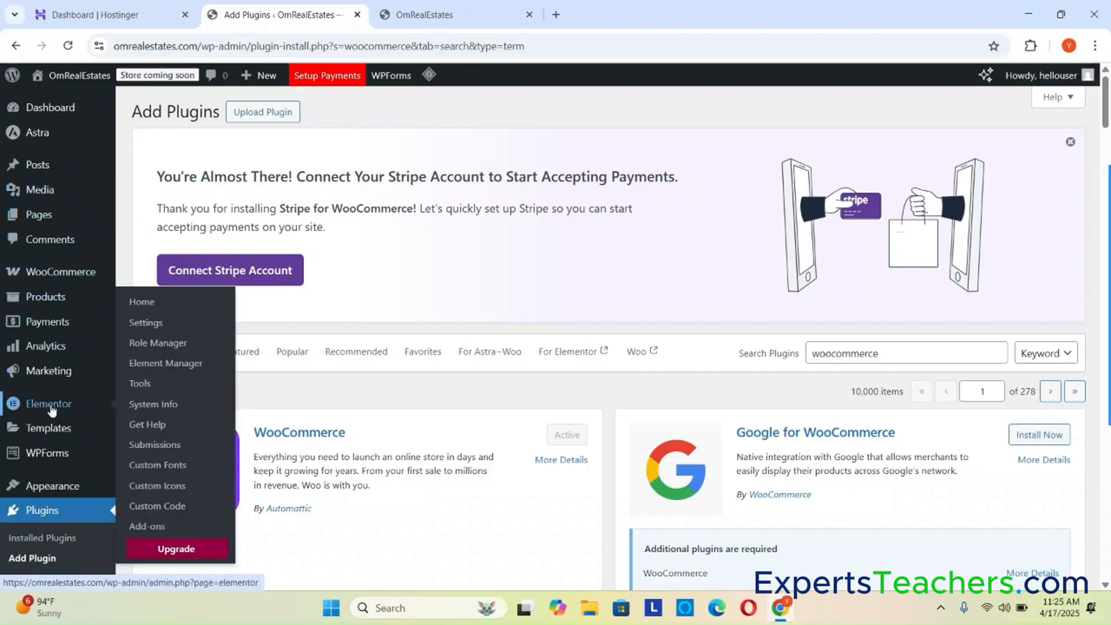
scroll(50, 409, "down", 1)
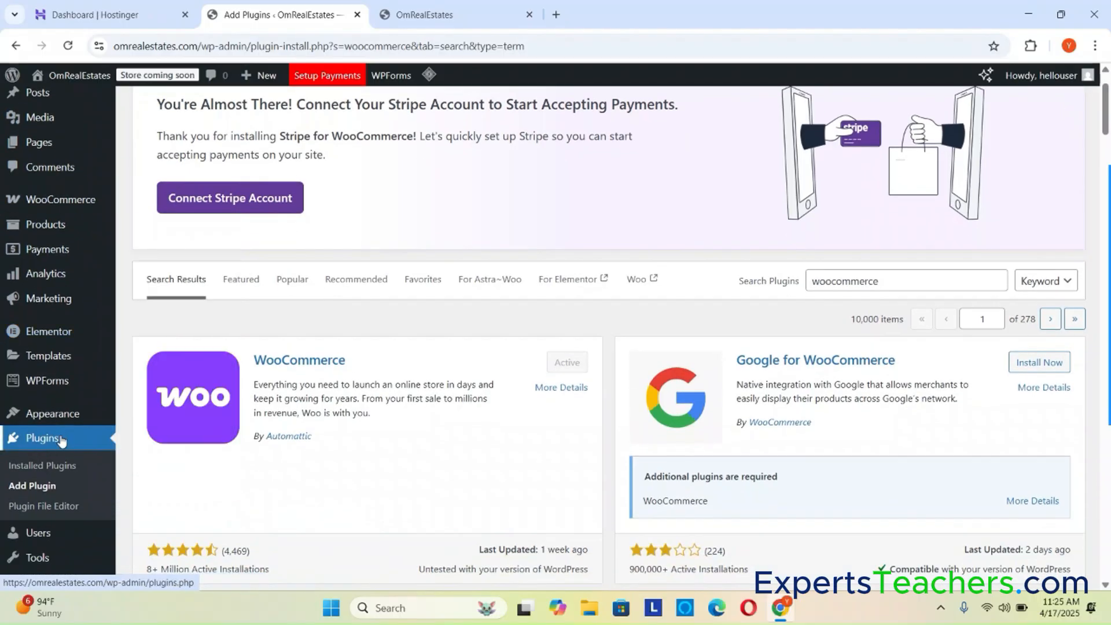
left_click(62, 468)
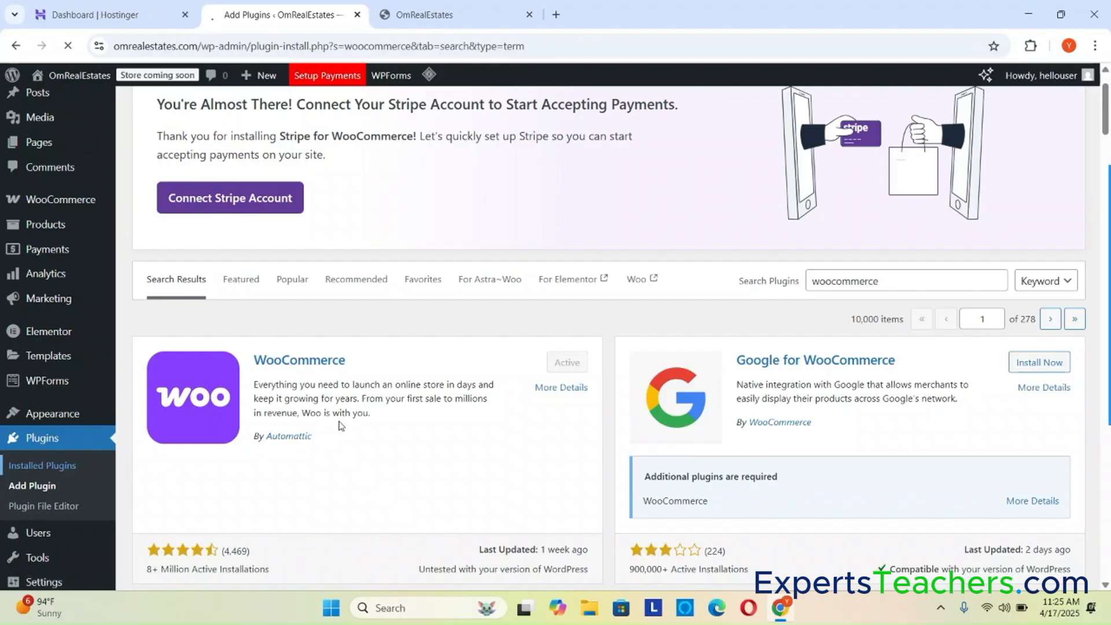
scroll(452, 384, "down", 2)
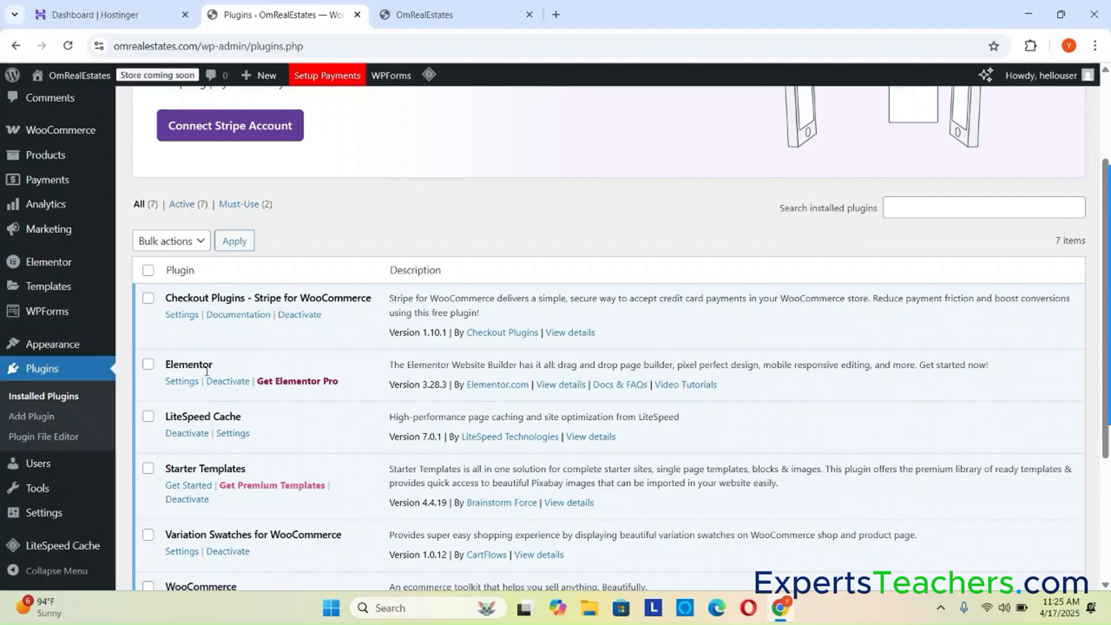
left_click_drag(460, 366, 516, 363)
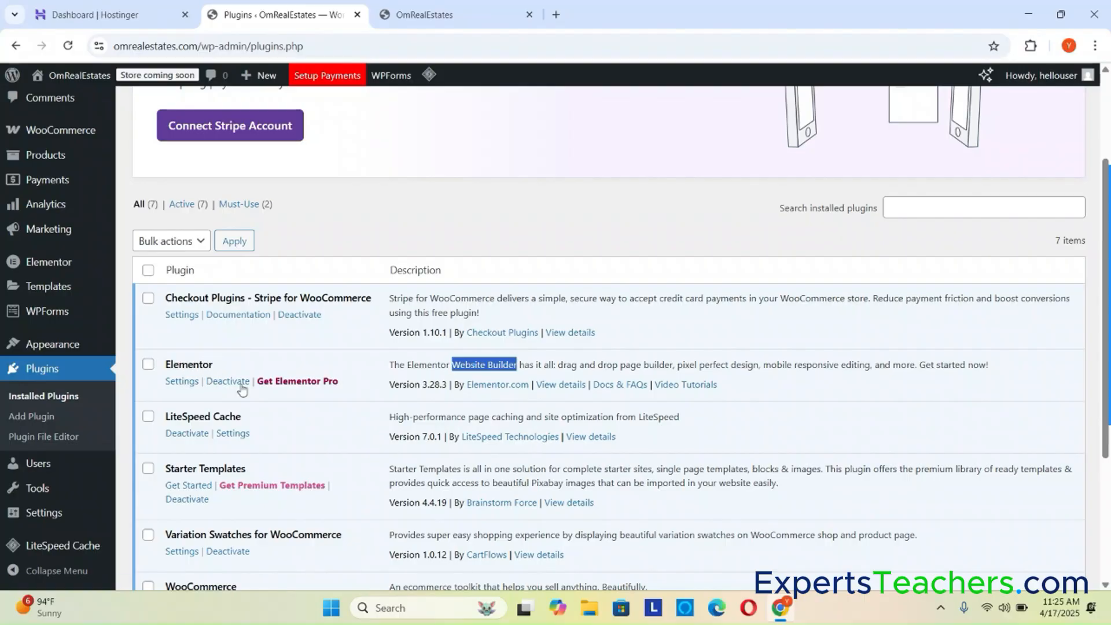
scroll(214, 420, "down", 2)
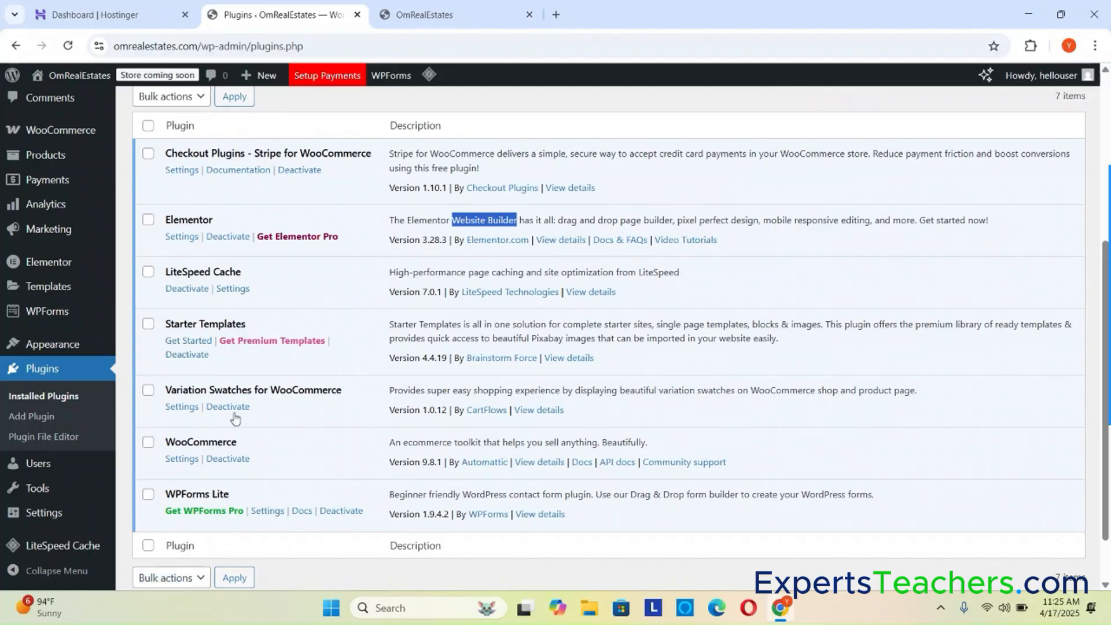
scroll(319, 418, "down", 2)
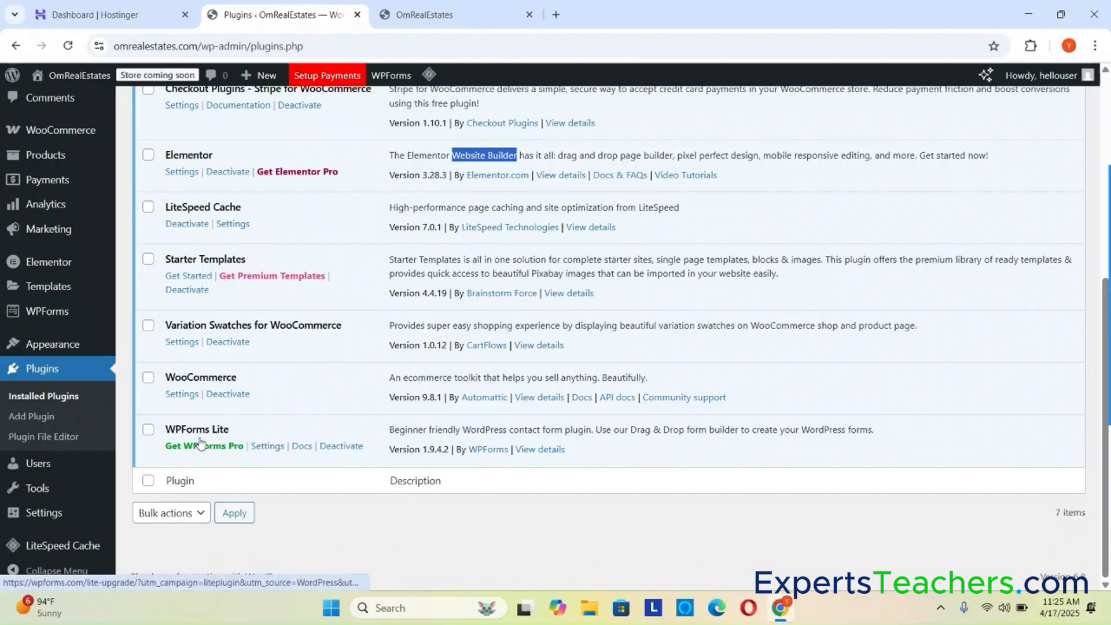
scroll(257, 444, "up", 5)
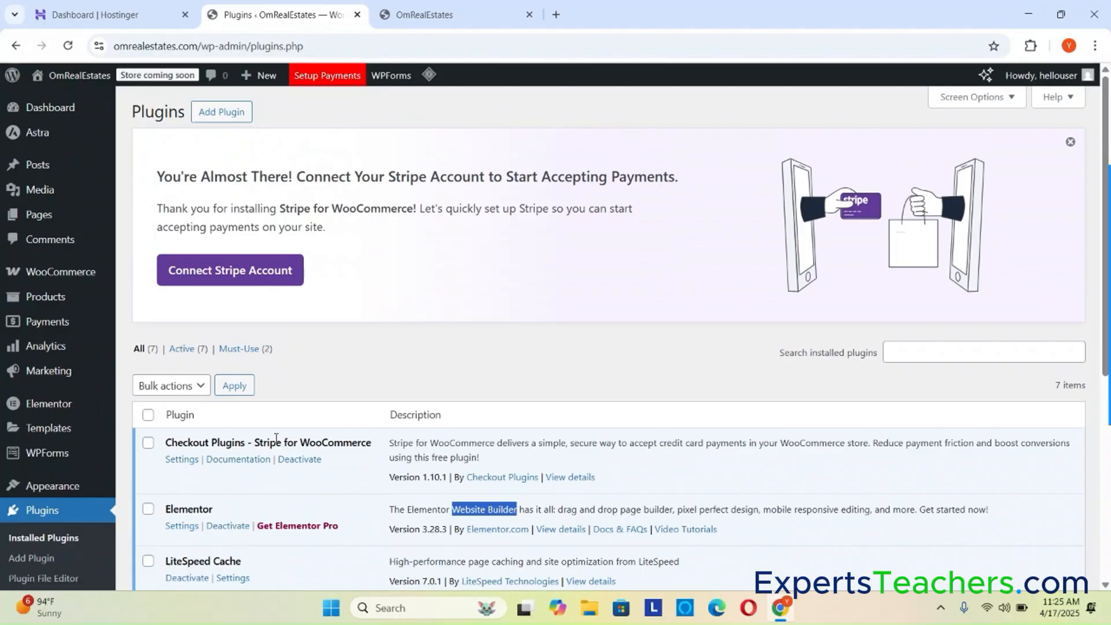
- Open the page for adding plugins and dismiss the notice about connecting a Stripe account
left_click(222, 112)
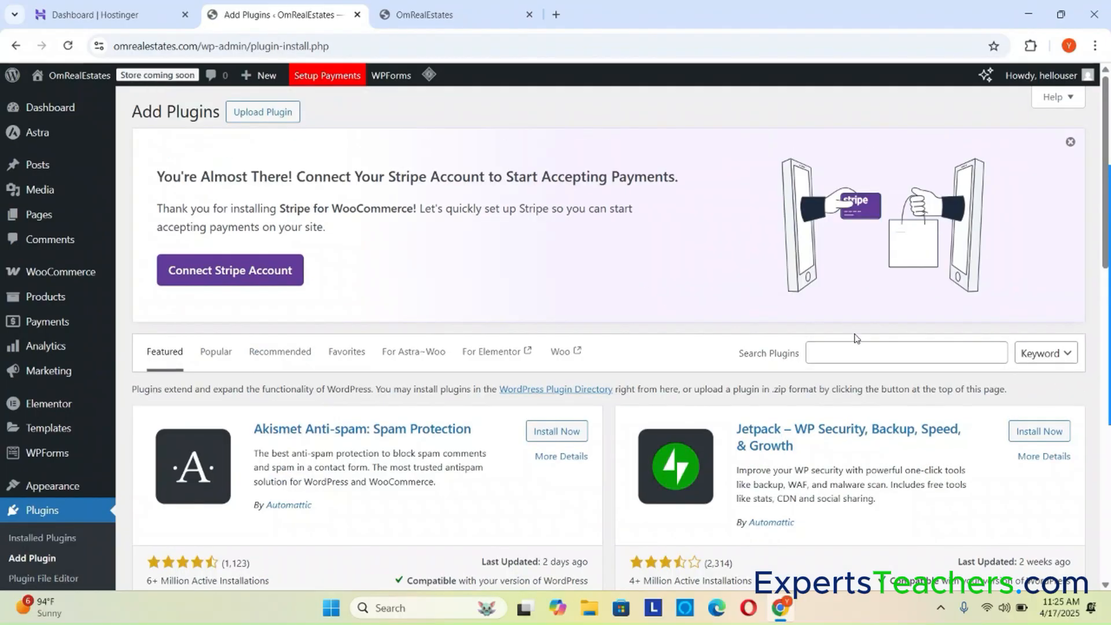
left_click(1070, 142)
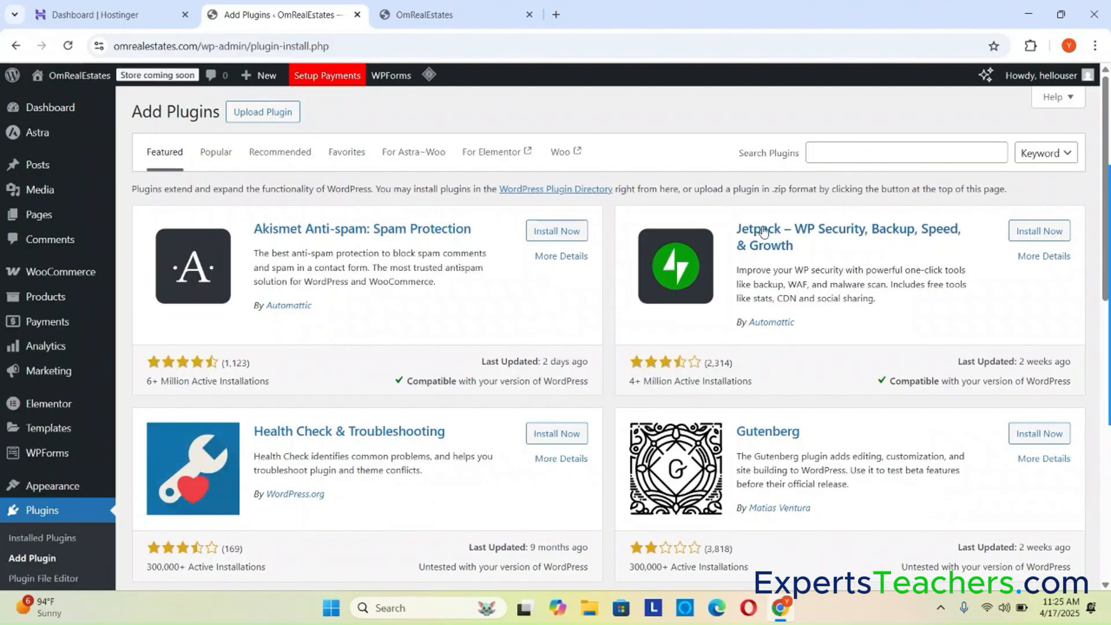
left_click(818, 154)
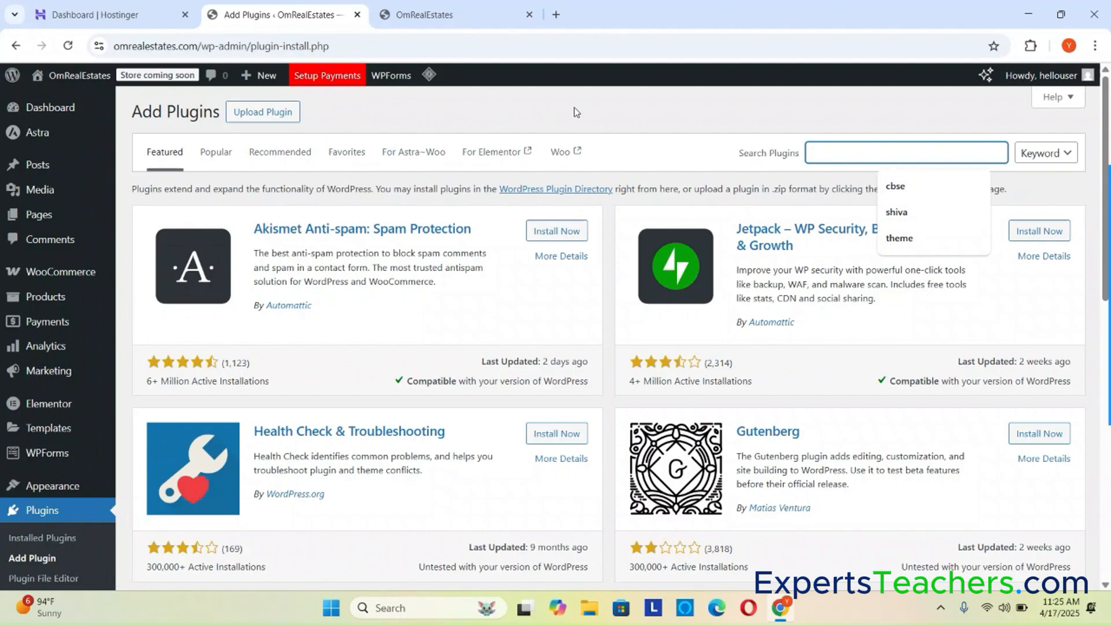
left_click(825, 129)
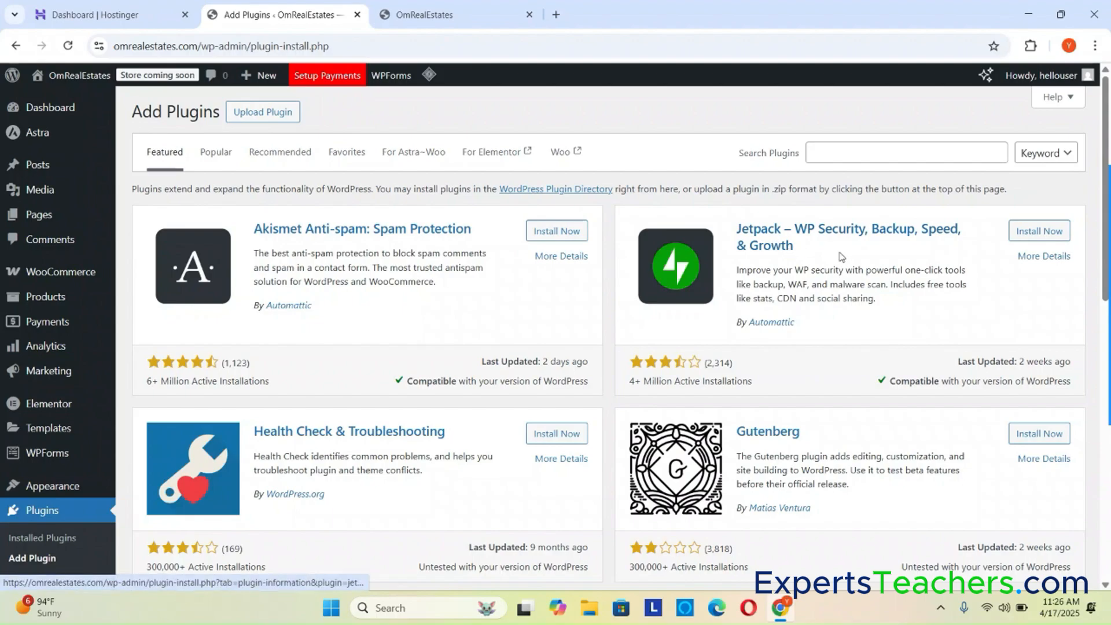
- Look through the featured plugins from Akismet Anti-spam to Secure Custom Fields and the popular tags below them
scroll(867, 358, "down", 3)
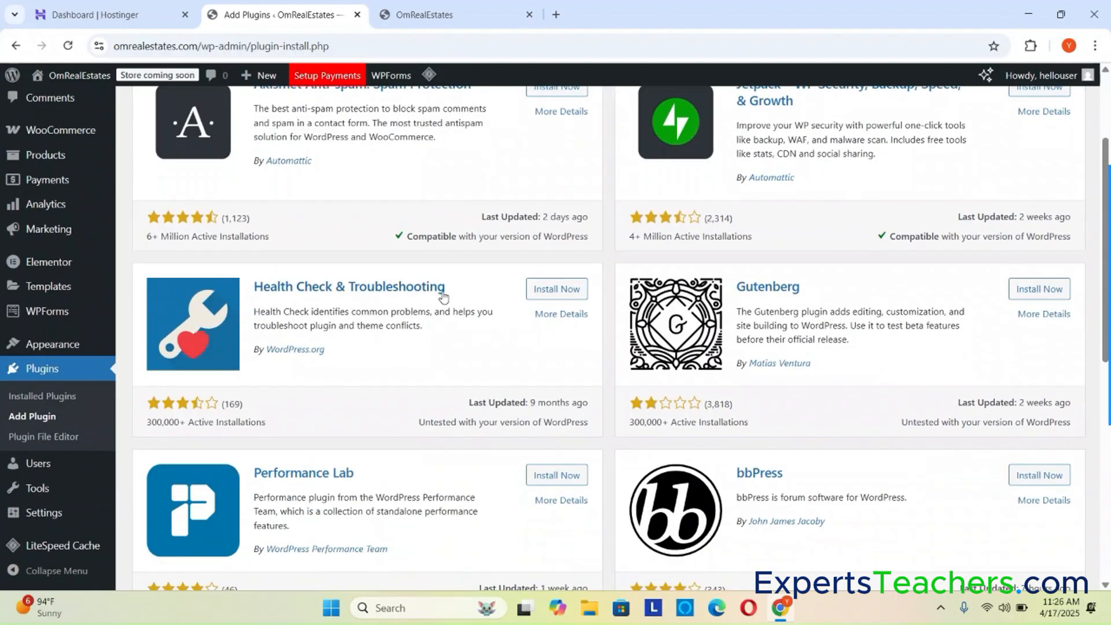
scroll(474, 349, "down", 4)
scroll(816, 317, "down", 3)
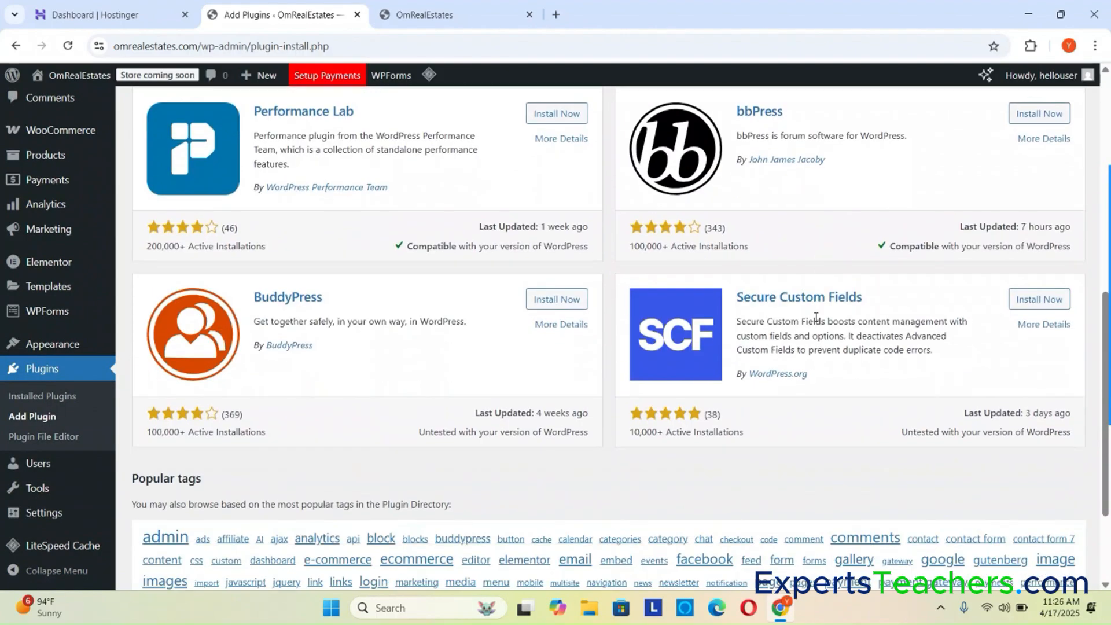
scroll(379, 299, "down", 2)
scroll(845, 331, "up", 12)
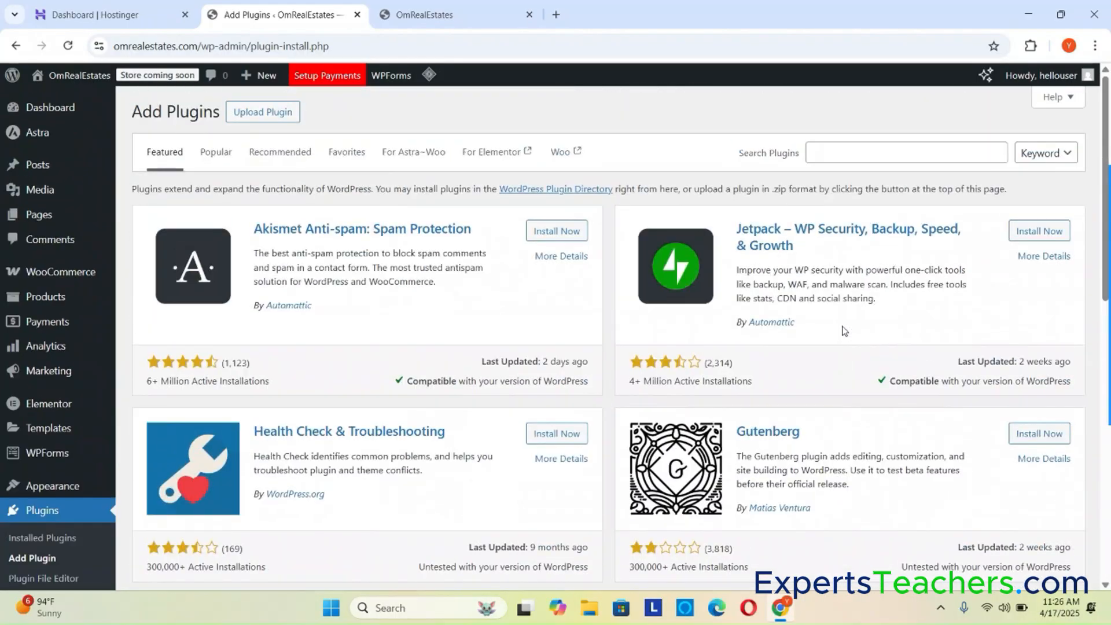
- Search the plugin directory for "yoast seo" and install the Yoast SEO plugin
left_click(836, 152)
type("yo")
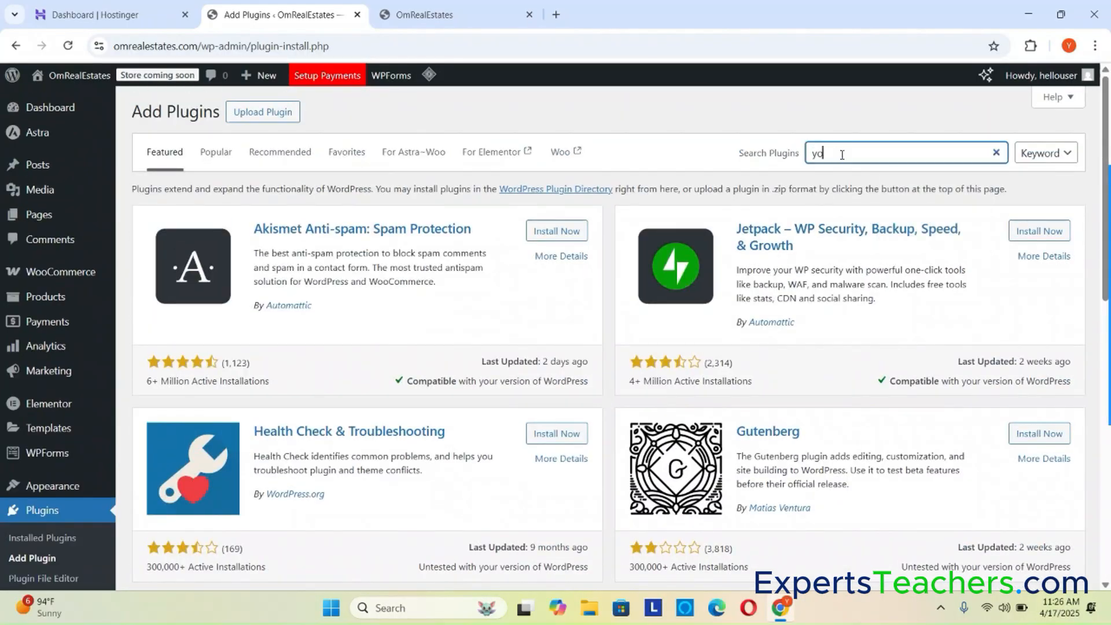
type("ast")
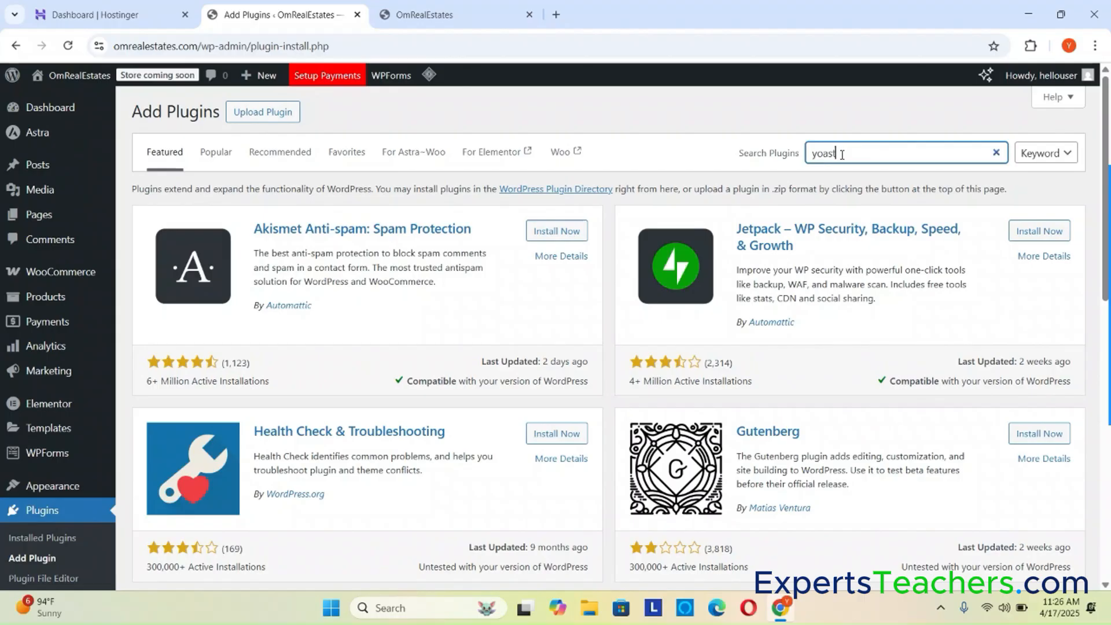
type(" seo")
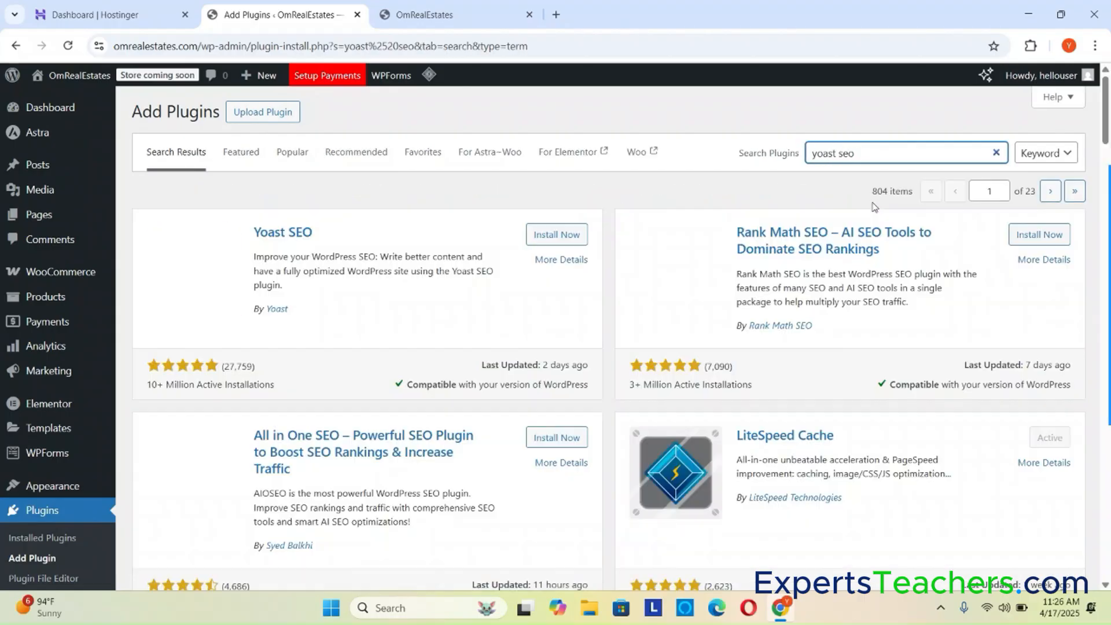
left_click(548, 236)
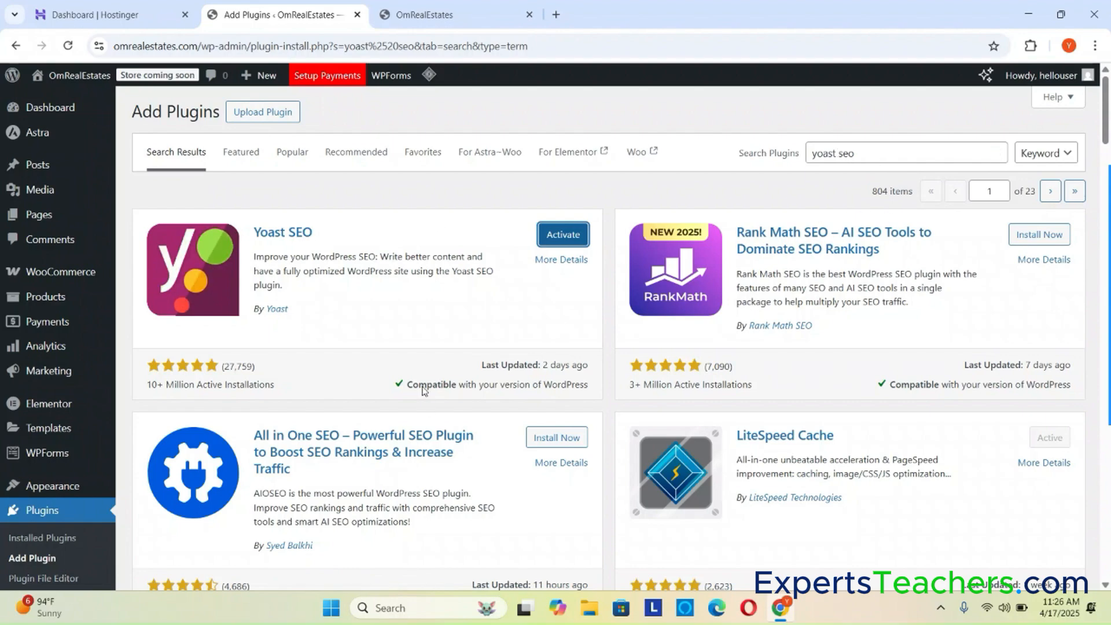
- Look through the "yoast seo" results from Rank Math SEO and LiteSpeed Cache down to Polylang and back to the start
scroll(829, 377, "down", 1)
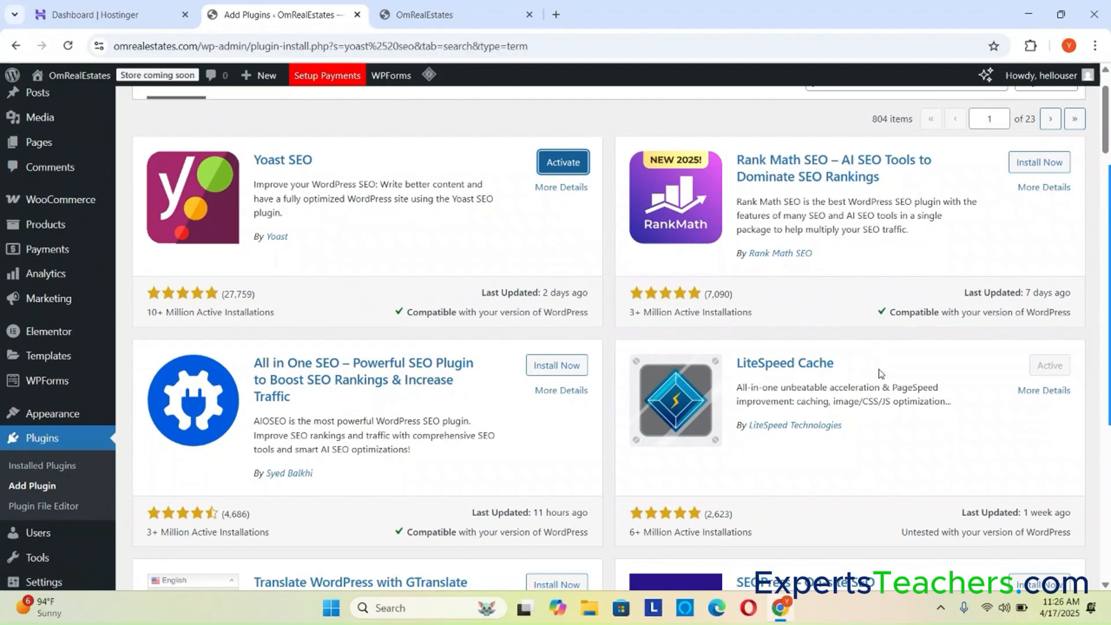
scroll(818, 364, "up", 1)
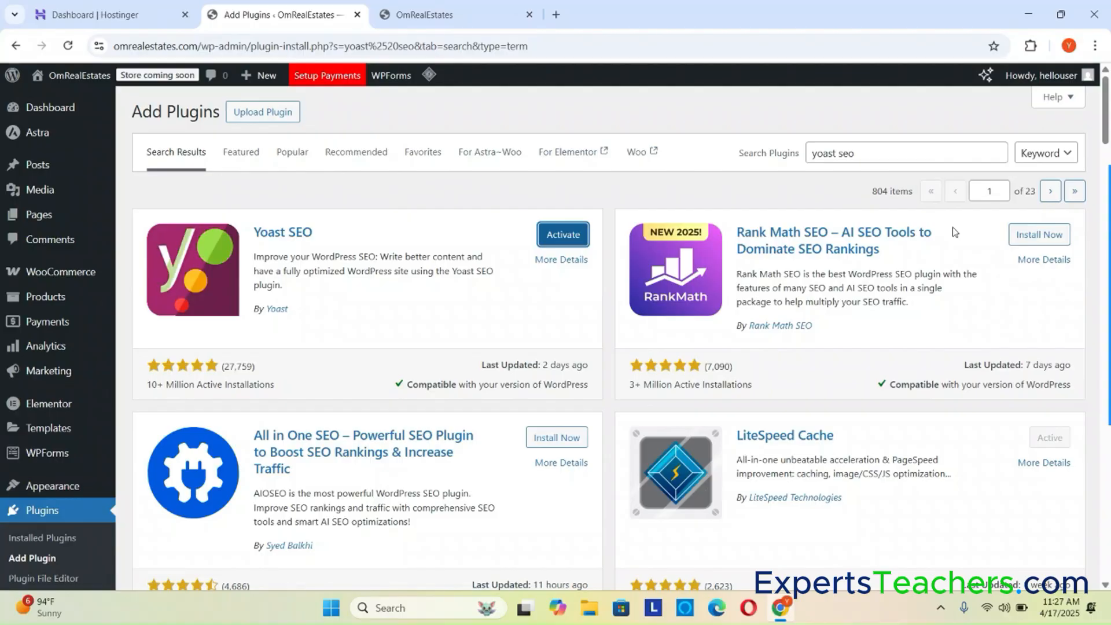
scroll(953, 227, "down", 3)
scroll(952, 227, "down", 2)
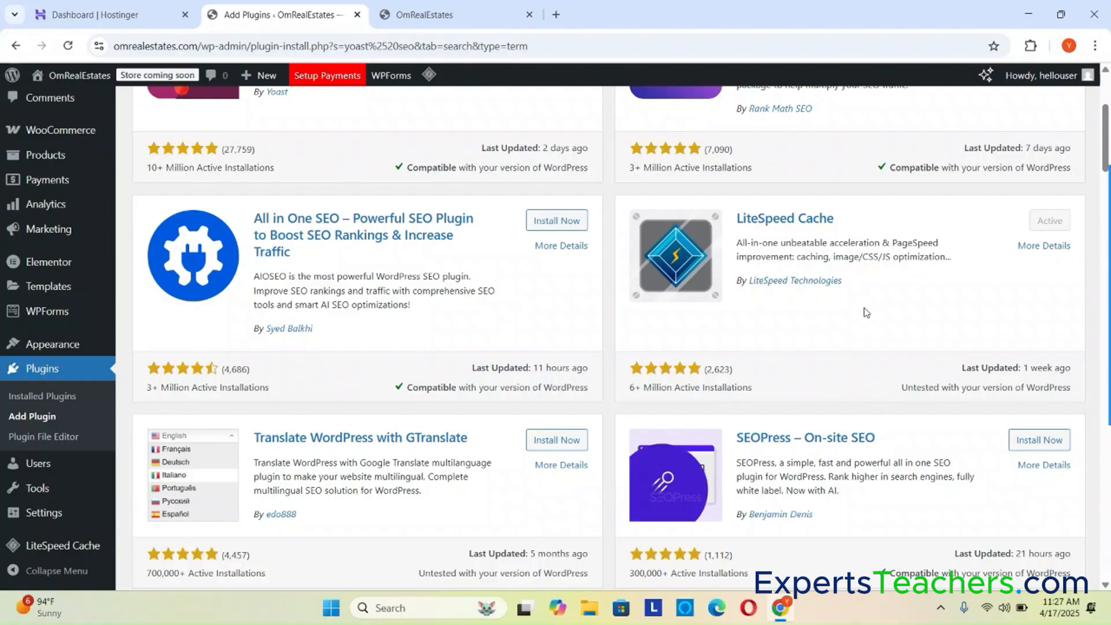
scroll(866, 312, "down", 7)
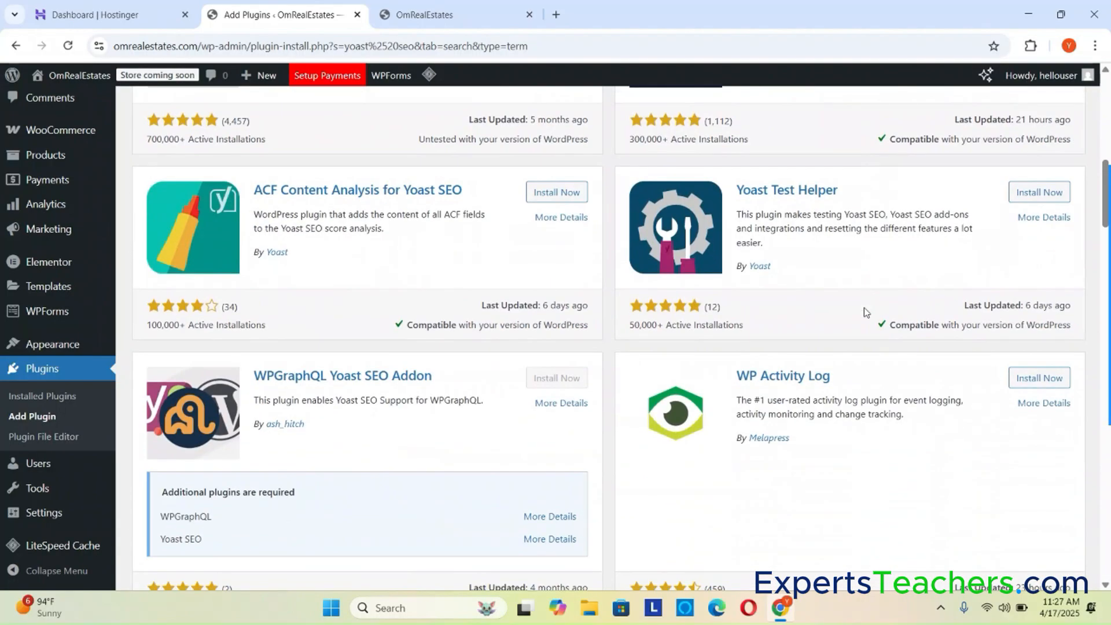
scroll(866, 313, "down", 7)
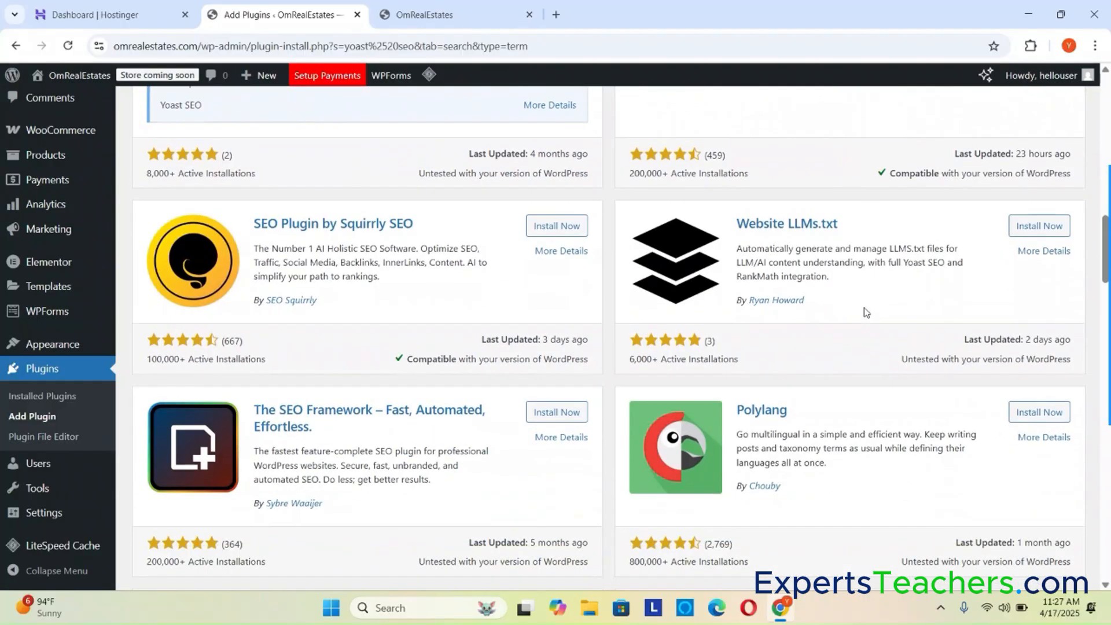
scroll(866, 312, "up", 15)
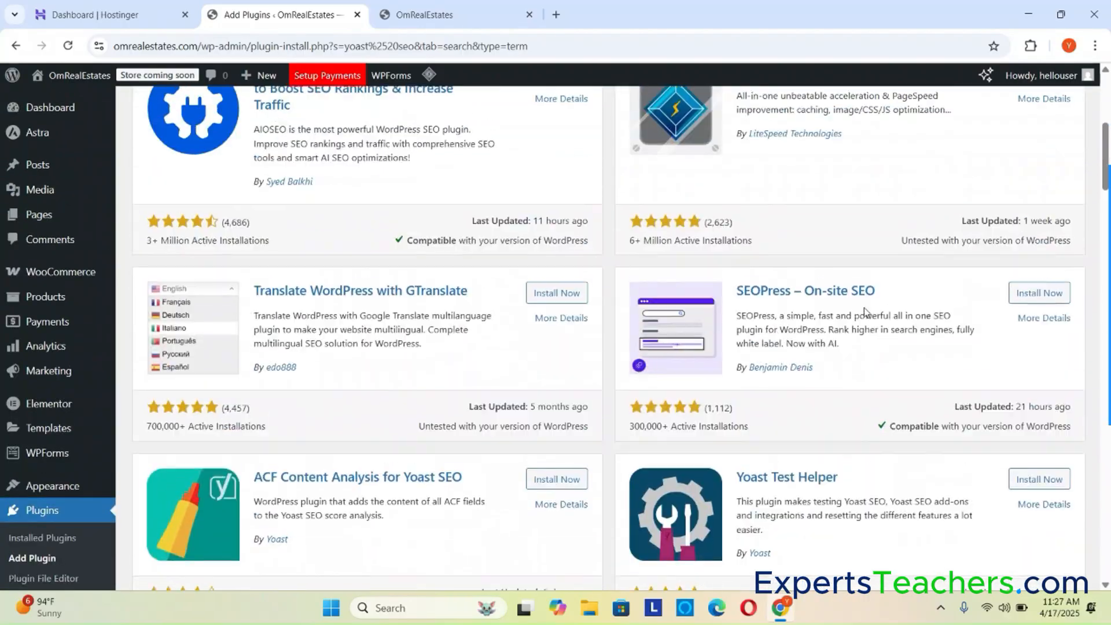
scroll(867, 313, "up", 2)
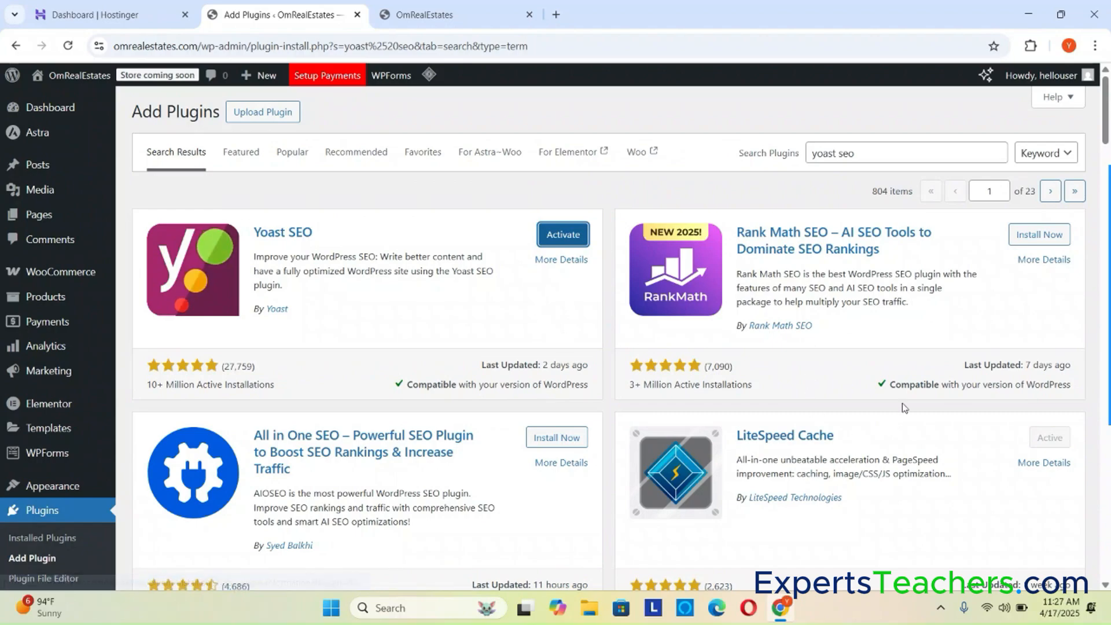
- Examine further alternatives in the "yoast seo" results, down to WP Search with Algolia and SmartCrawl, and return to Yoast SEO
scroll(943, 289, "down", 10)
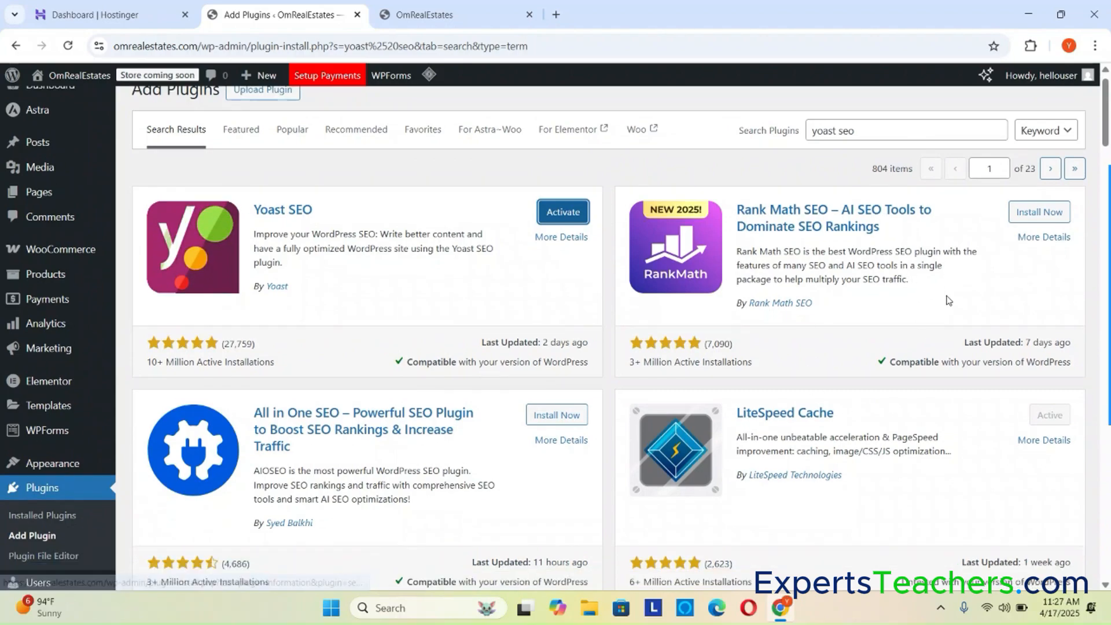
scroll(949, 301, "down", 10)
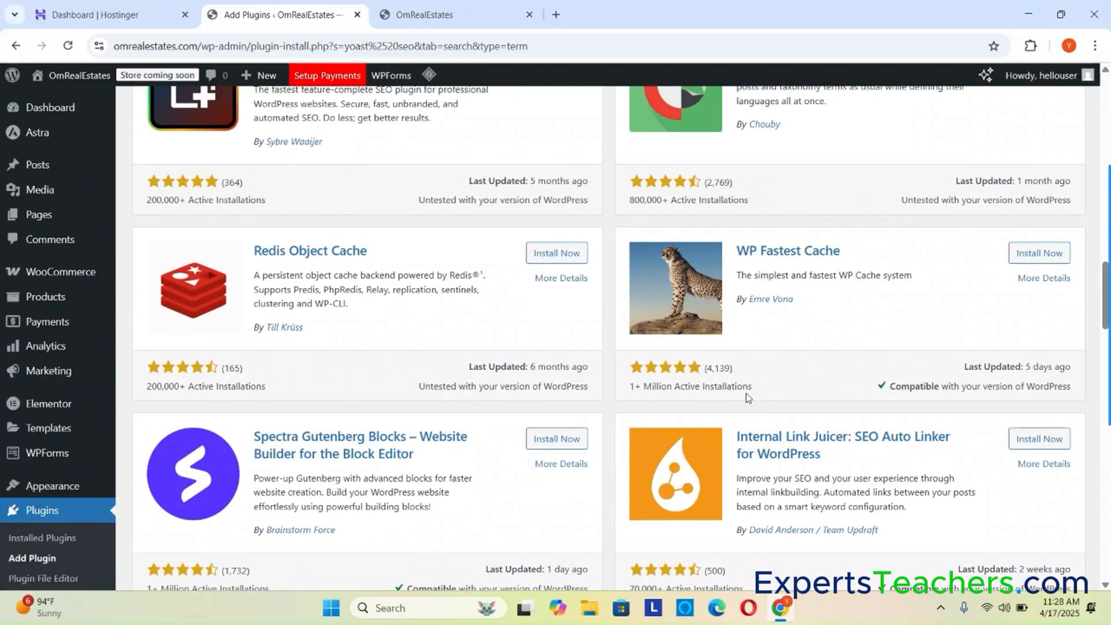
scroll(728, 325, "down", 5)
scroll(728, 324, "down", 3)
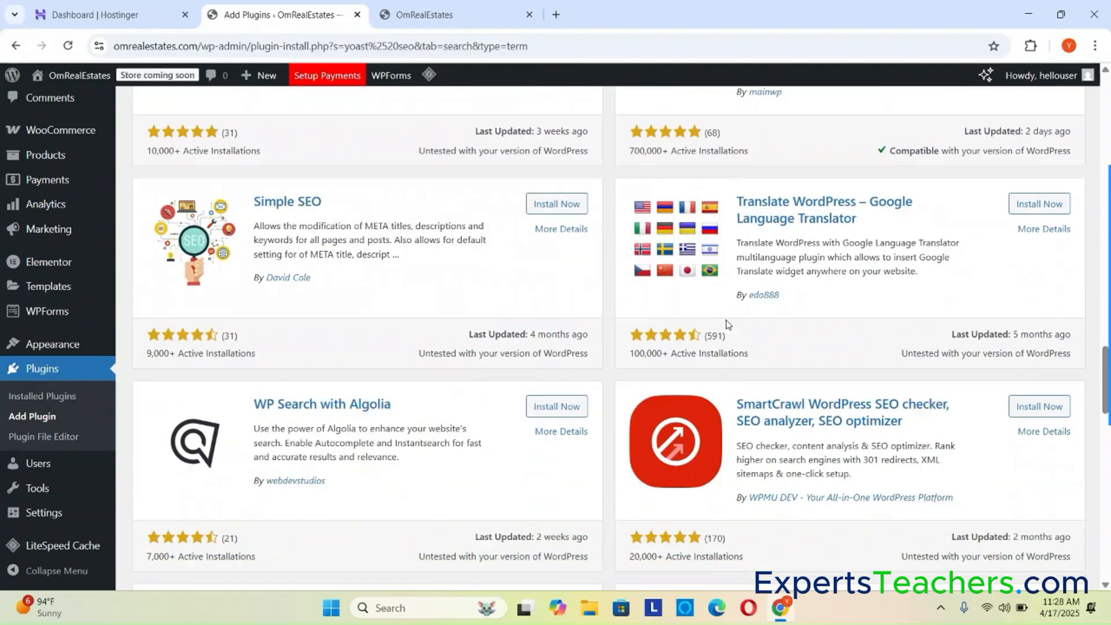
scroll(728, 325, "up", 15)
scroll(728, 325, "up", 7)
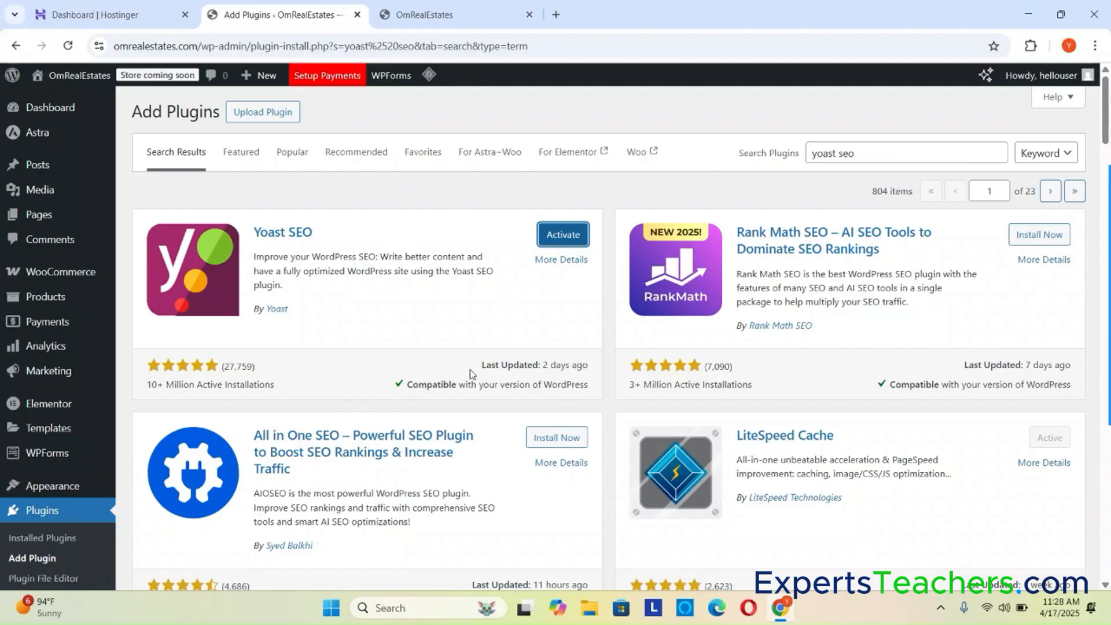
scroll(787, 348, "down", 3)
scroll(787, 347, "up", 3)
- Search the plugin directory for "wordfence" and install Wordfence Security – Firewall, Malware Scan, and Login Security
left_click_drag(873, 153, 799, 153)
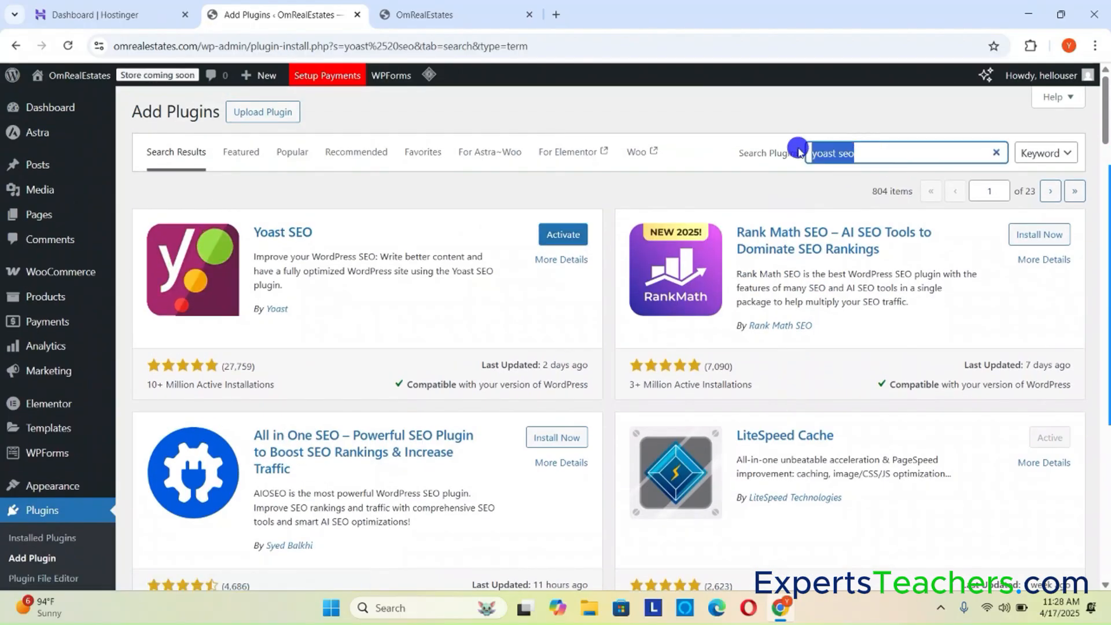
type("word")
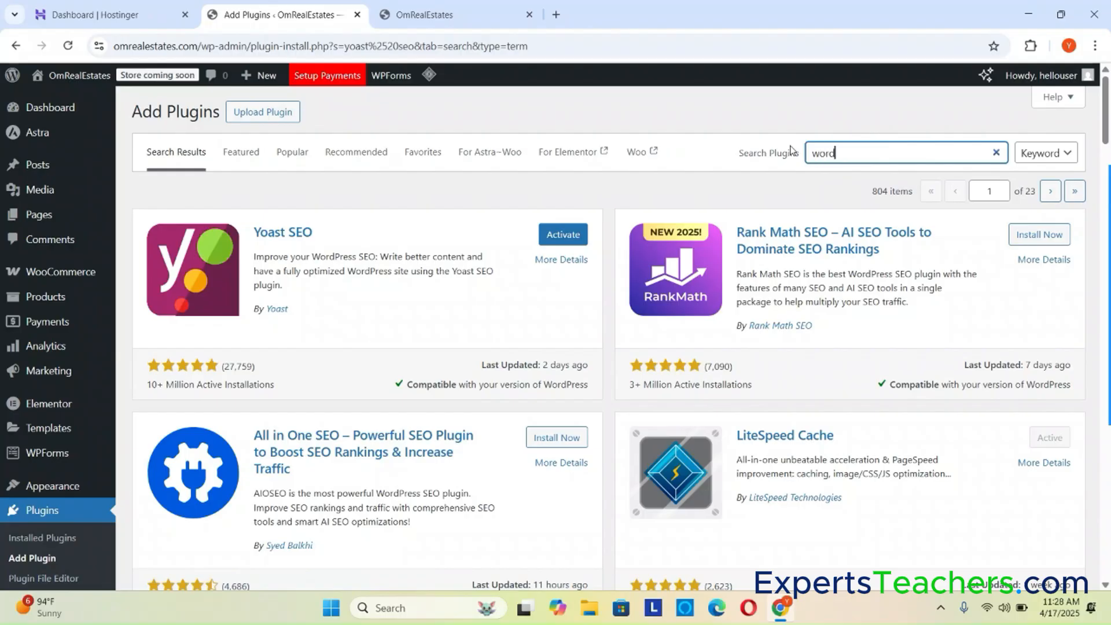
type("fence")
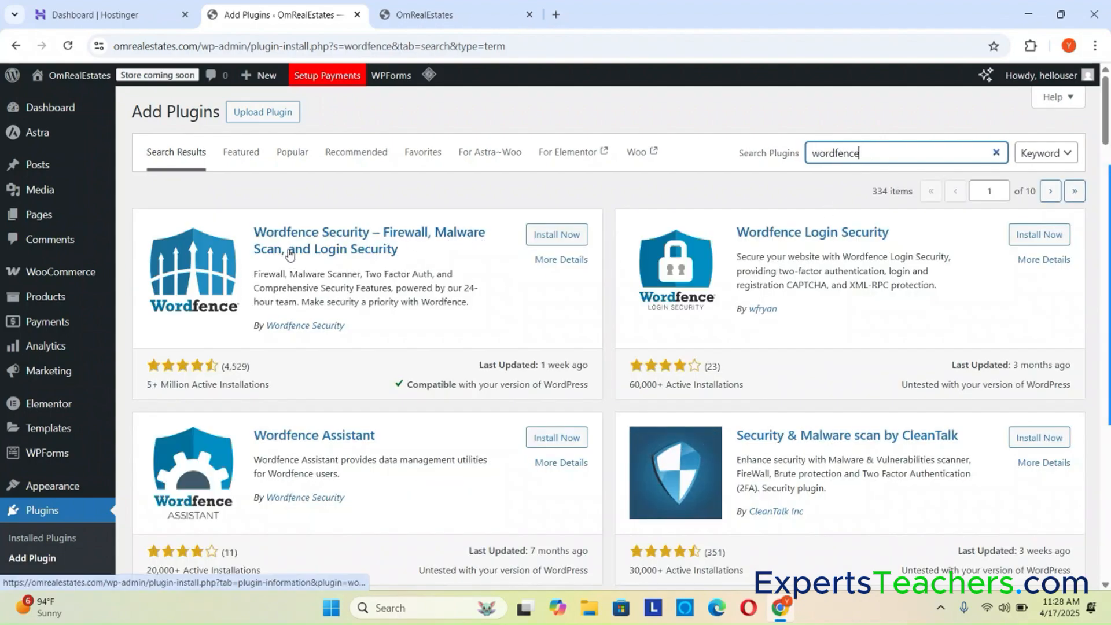
left_click(584, 235)
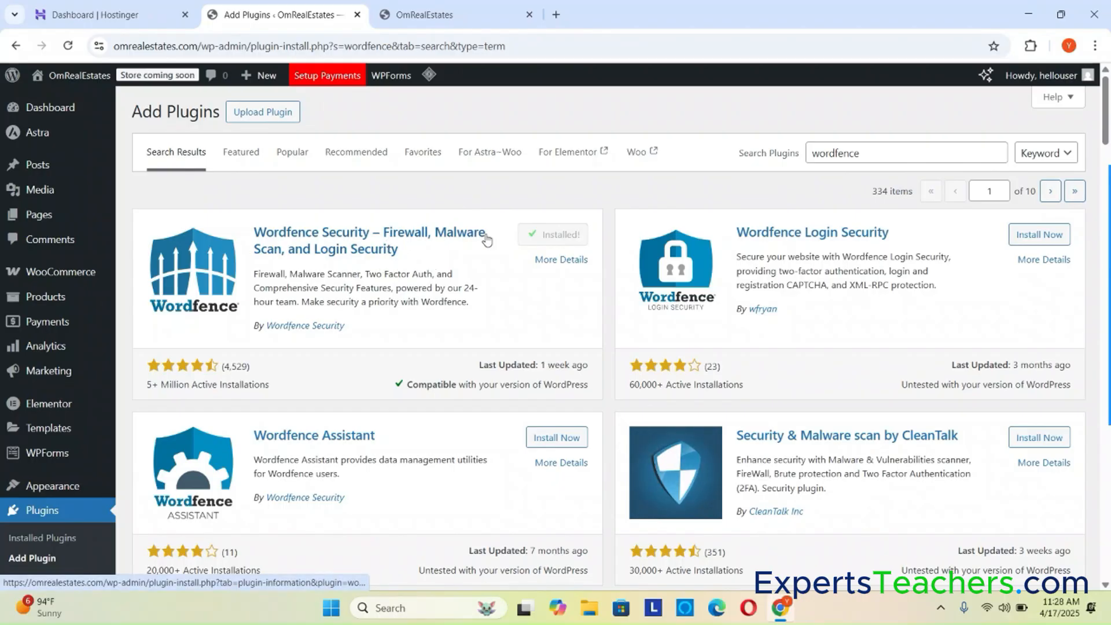
- Replace the search term with "updraft" and install UpdraftPlus: WP Backup & Migration Plugin
left_click_drag(874, 160, 798, 148)
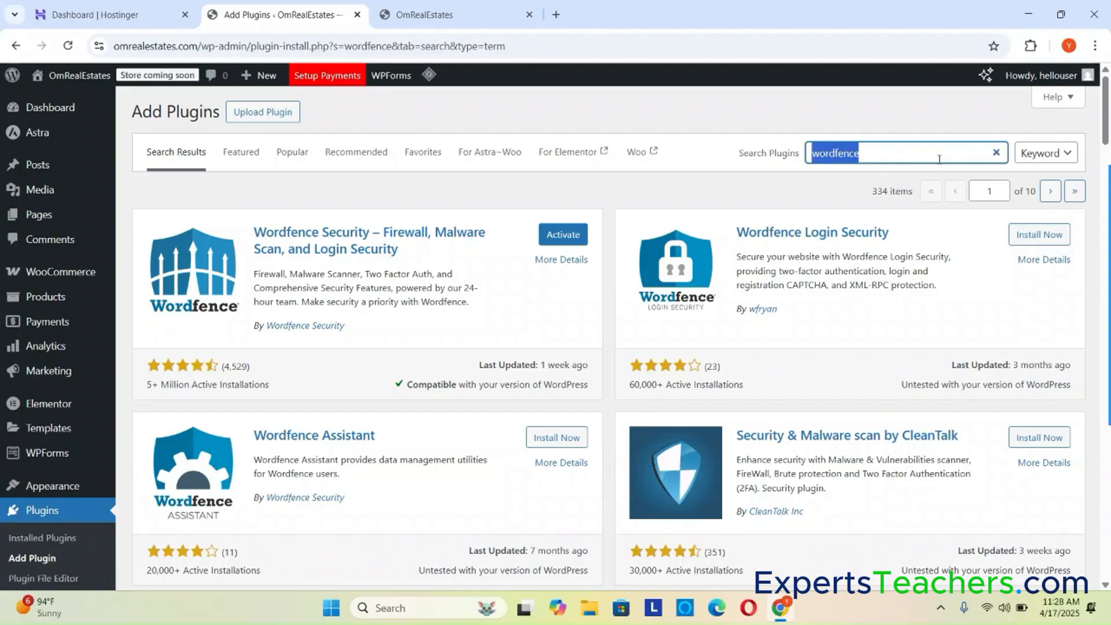
left_click(903, 147)
key("BackSpace")
key("BackSpace")
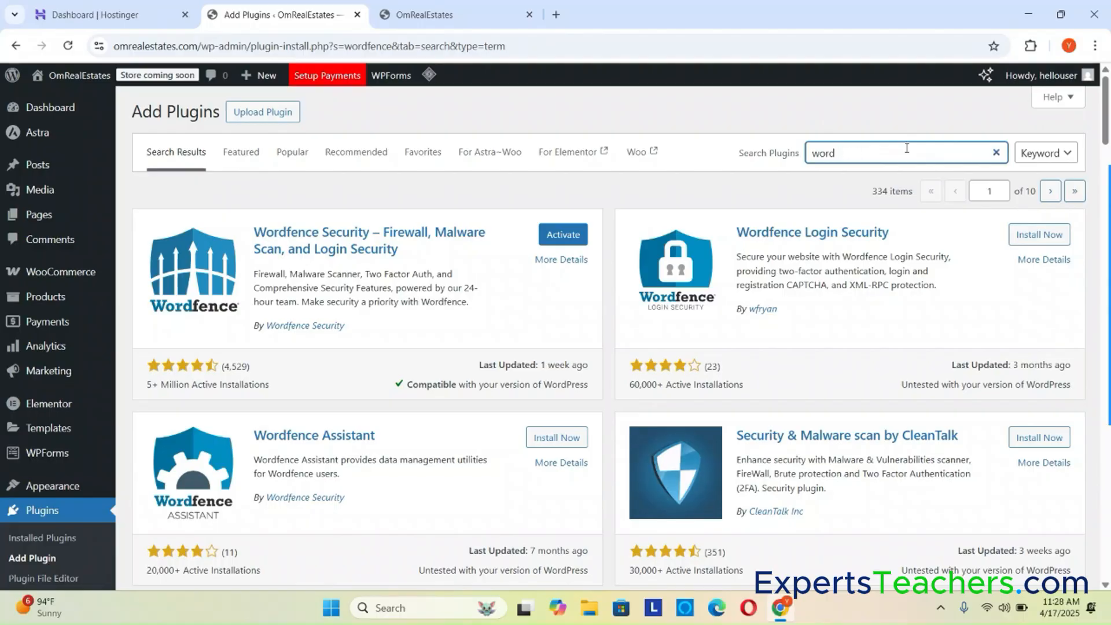
key("BackSpace")
type("updraft")
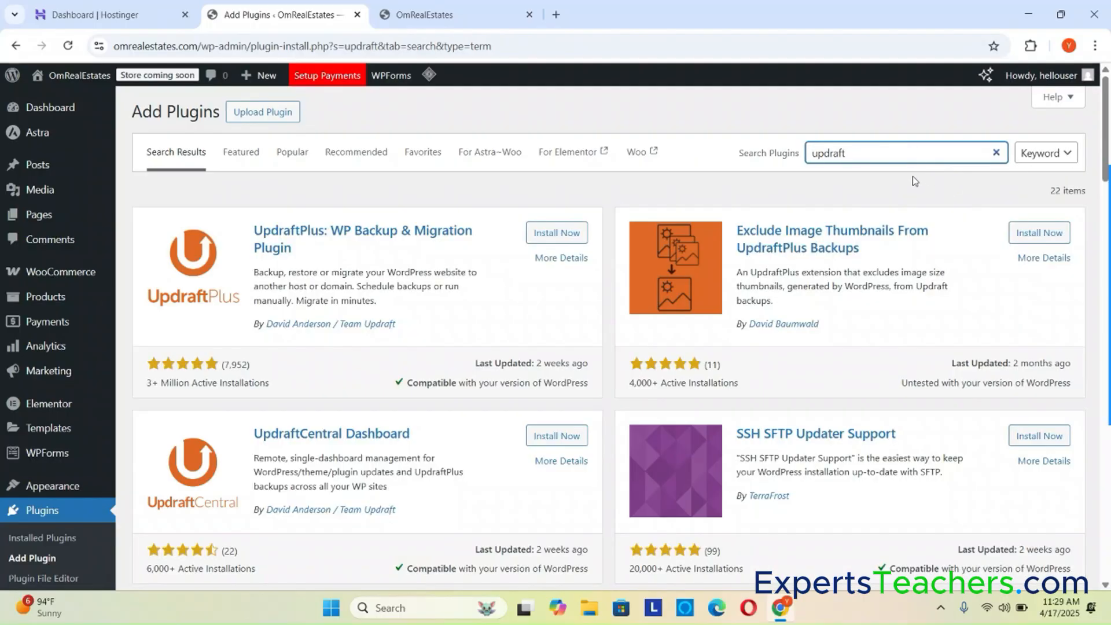
left_click(545, 235)
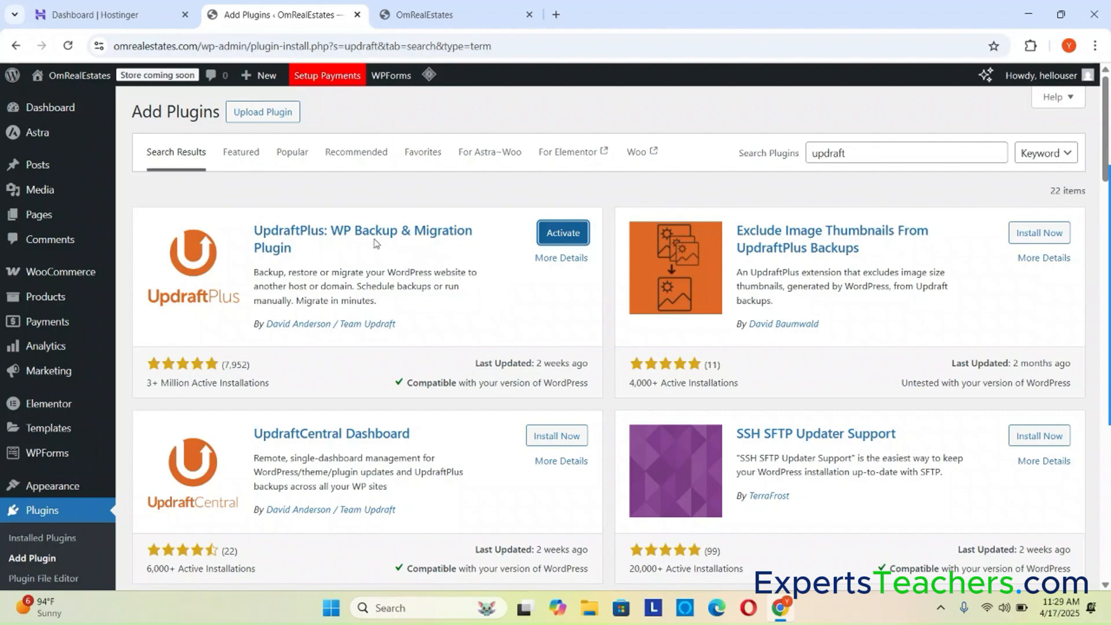
- Clear the "updraft" search term and install Contact Form 7 from the unfiltered plugin list
left_click_drag(852, 155, 809, 153)
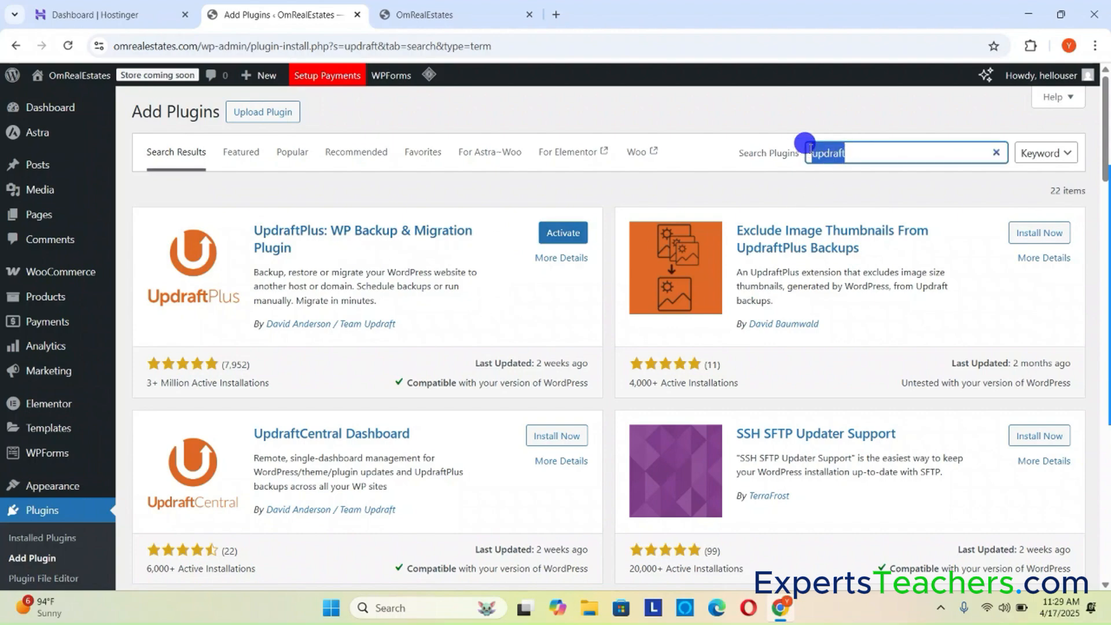
scroll(852, 179, "down", 3)
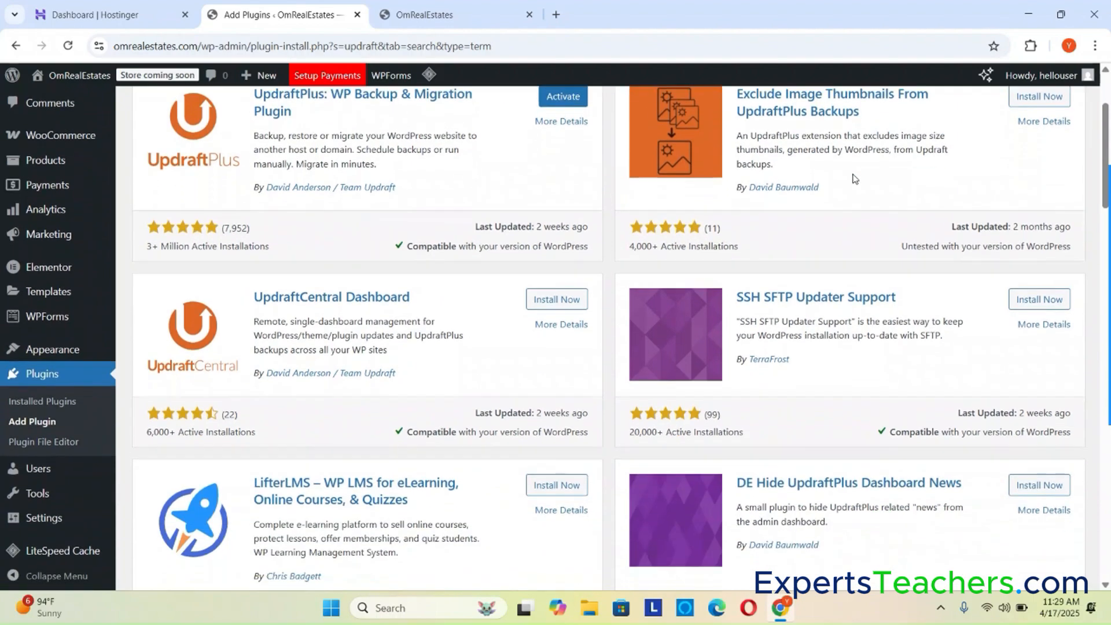
scroll(854, 179, "up", 3)
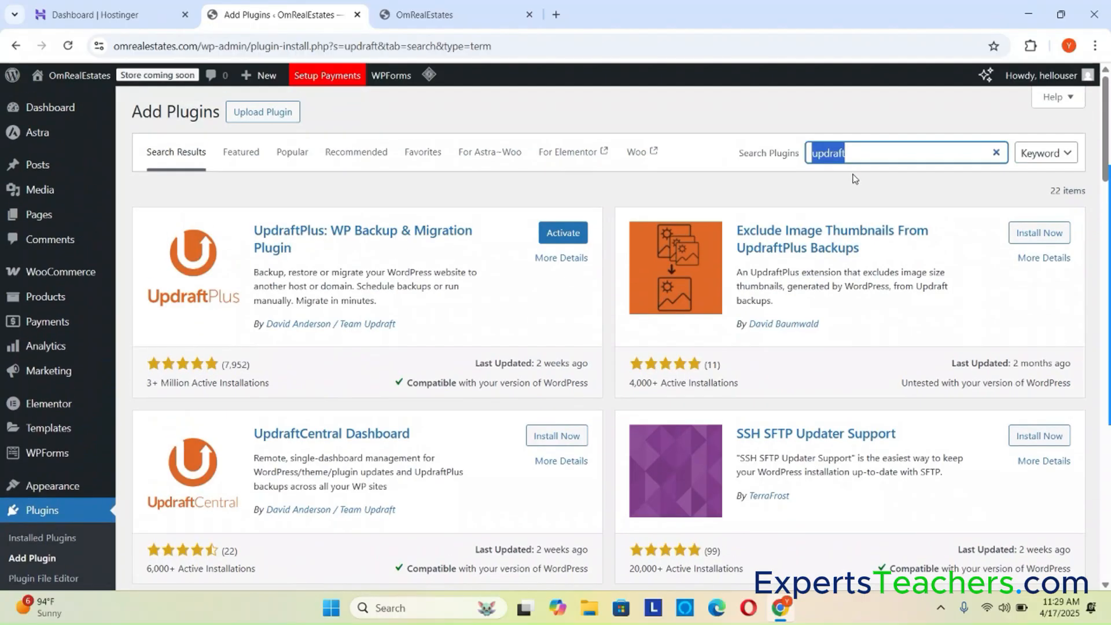
key("BackSpace")
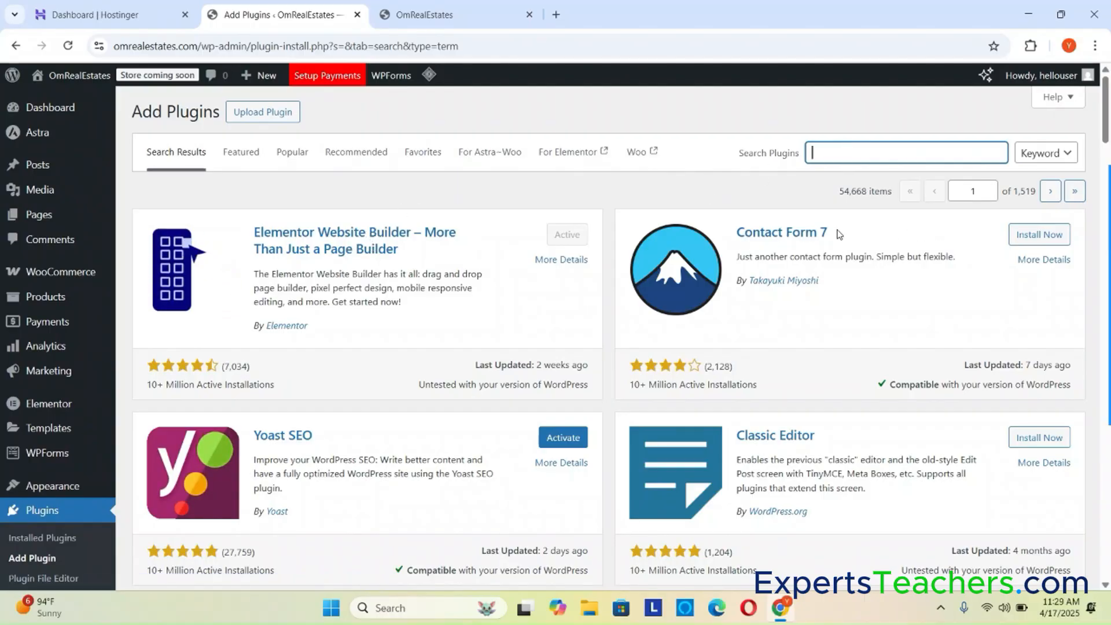
left_click(1040, 234)
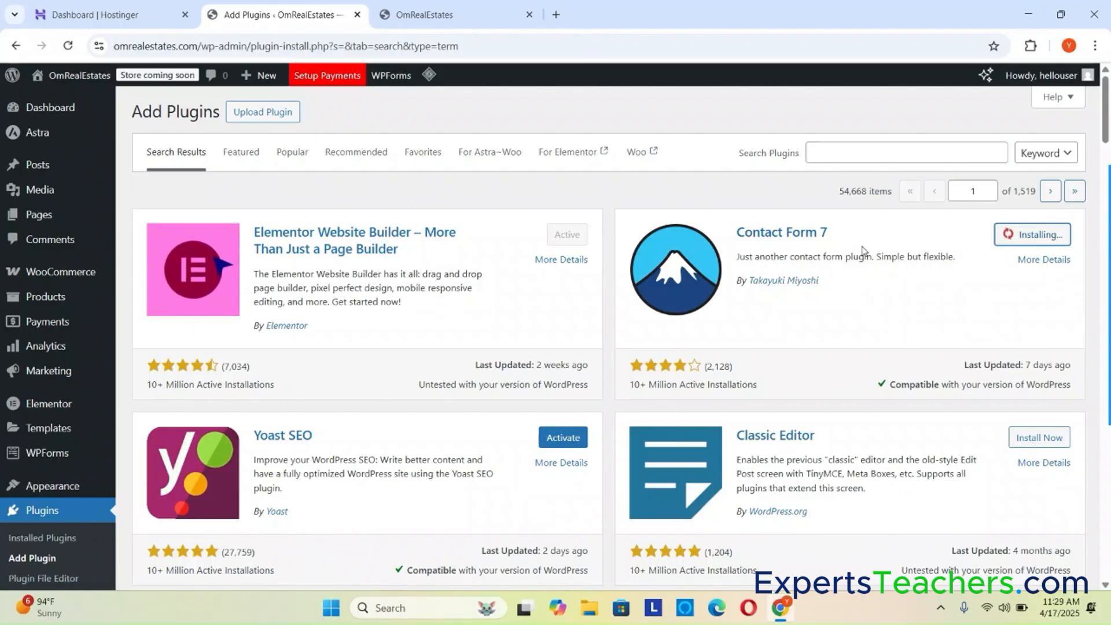
- Look through the unfiltered plugin list from Yoast SEO and Classic Editor down to All in One SEO and WordPress Importer
scroll(821, 290, "down", 3)
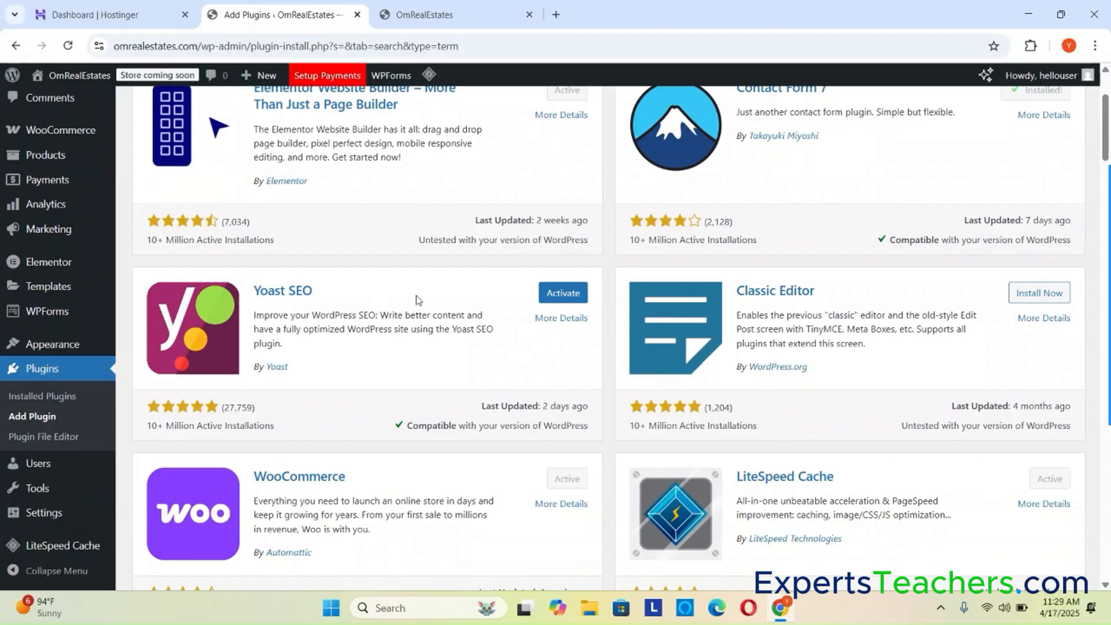
scroll(319, 266, "down", 3)
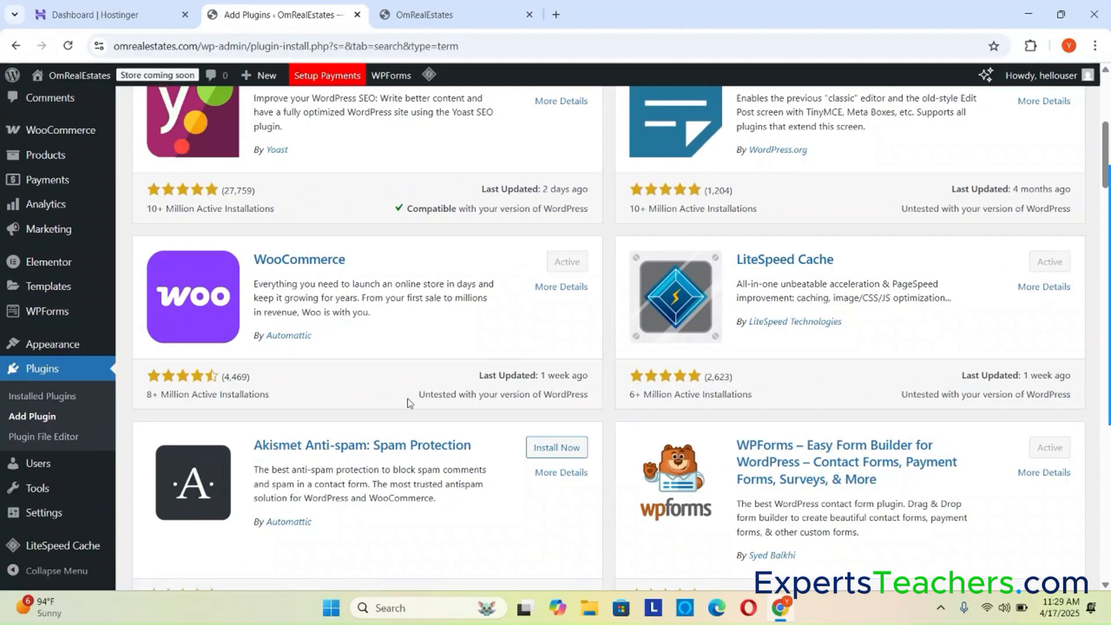
scroll(409, 399, "down", 3)
scroll(469, 360, "down", 3)
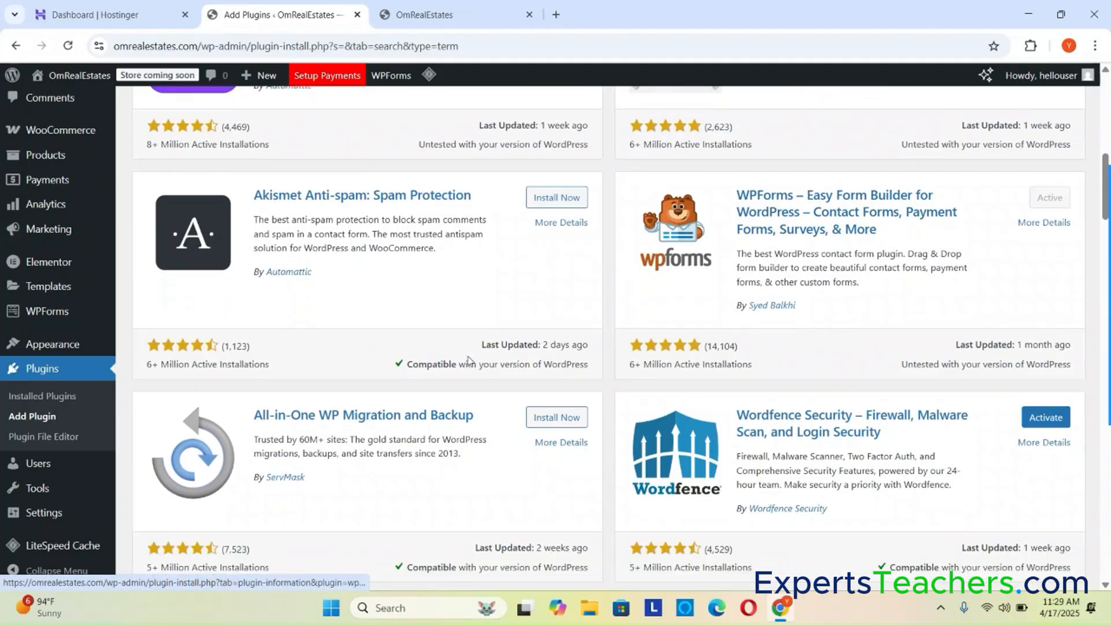
scroll(529, 345, "down", 3)
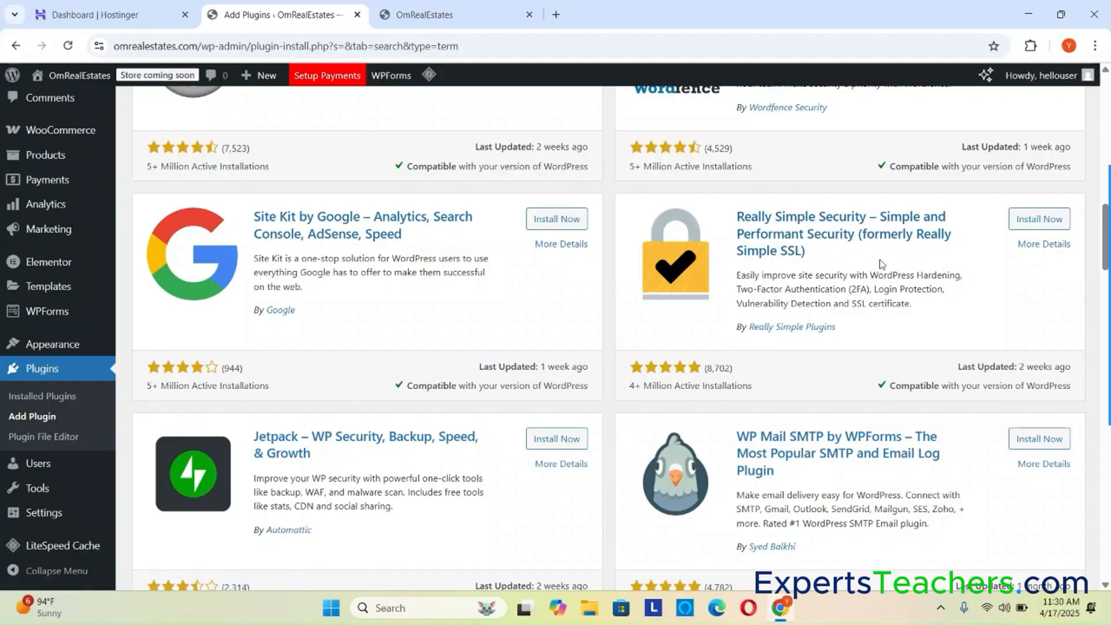
scroll(655, 273, "down", 3)
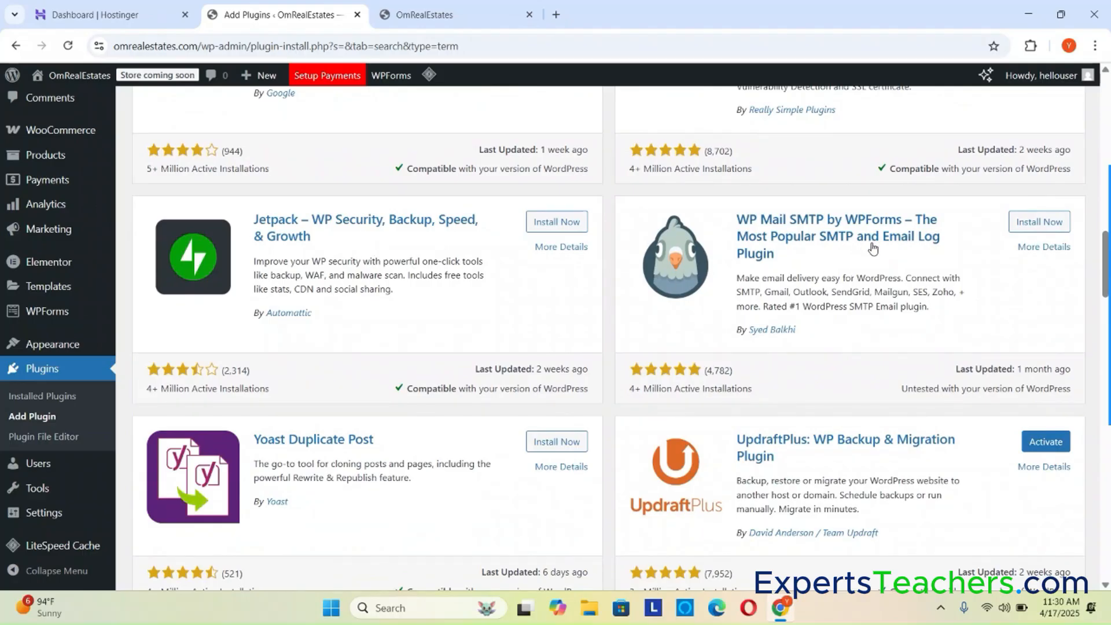
scroll(873, 249, "down", 2)
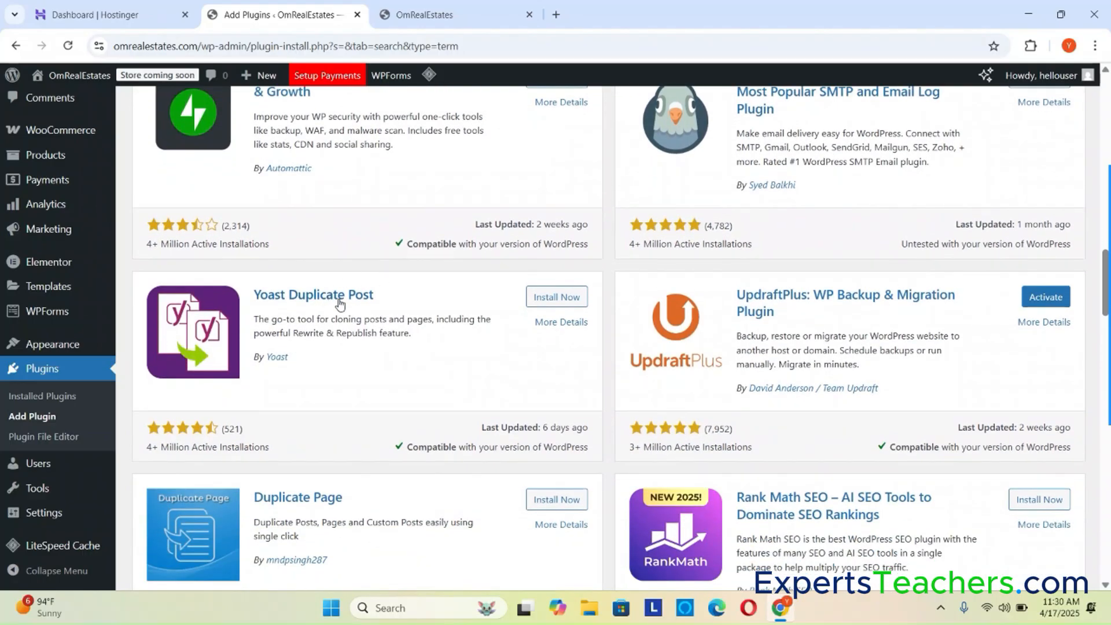
scroll(810, 305, "down", 3)
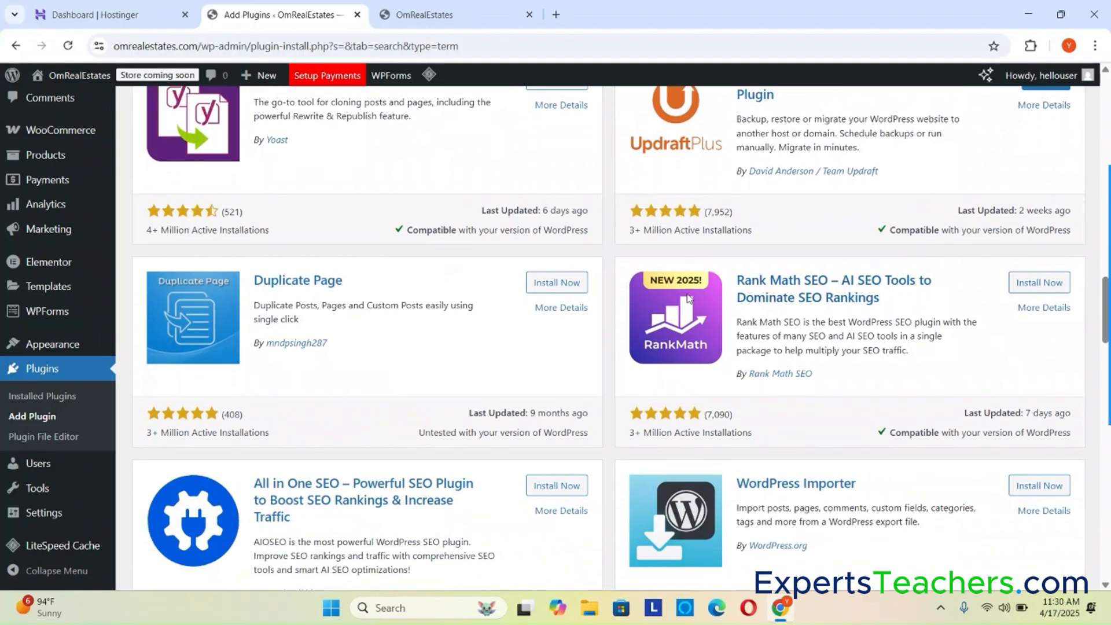
- Find WPCode – Insert Headers and Footers + Custom Code Snippets further down the unfiltered plugin list and install it
scroll(863, 301, "down", 3)
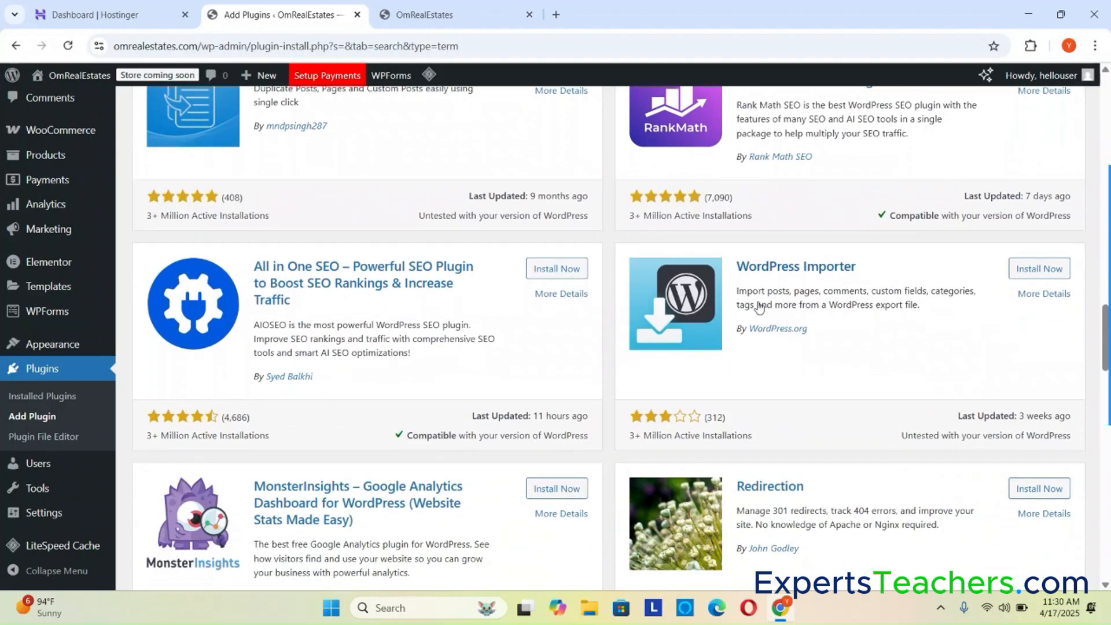
scroll(923, 300, "down", 6)
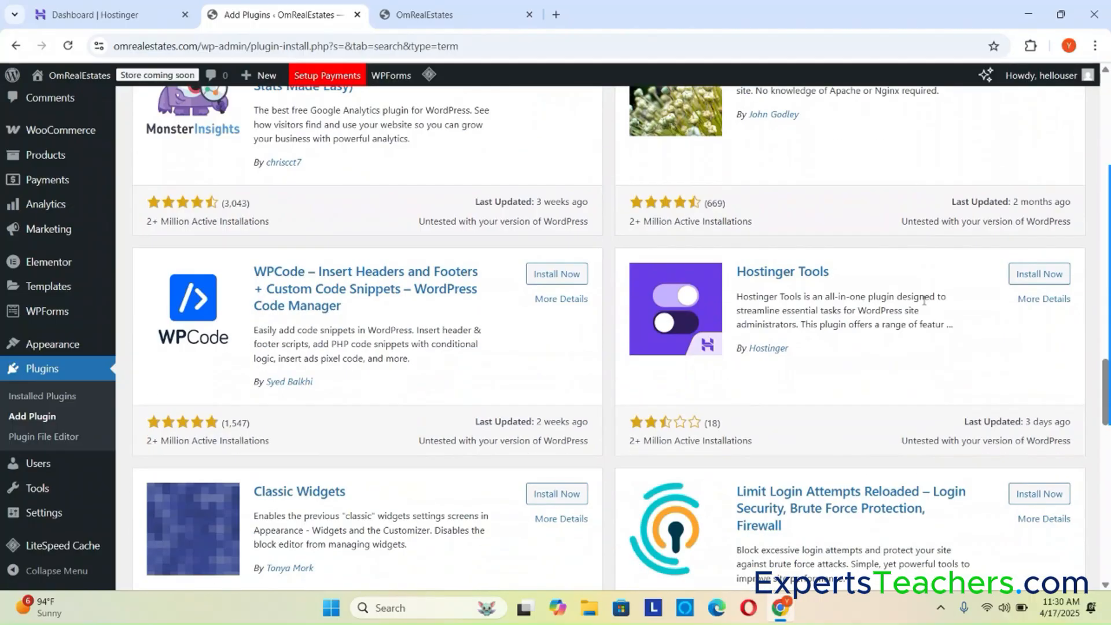
scroll(640, 348, "down", 3)
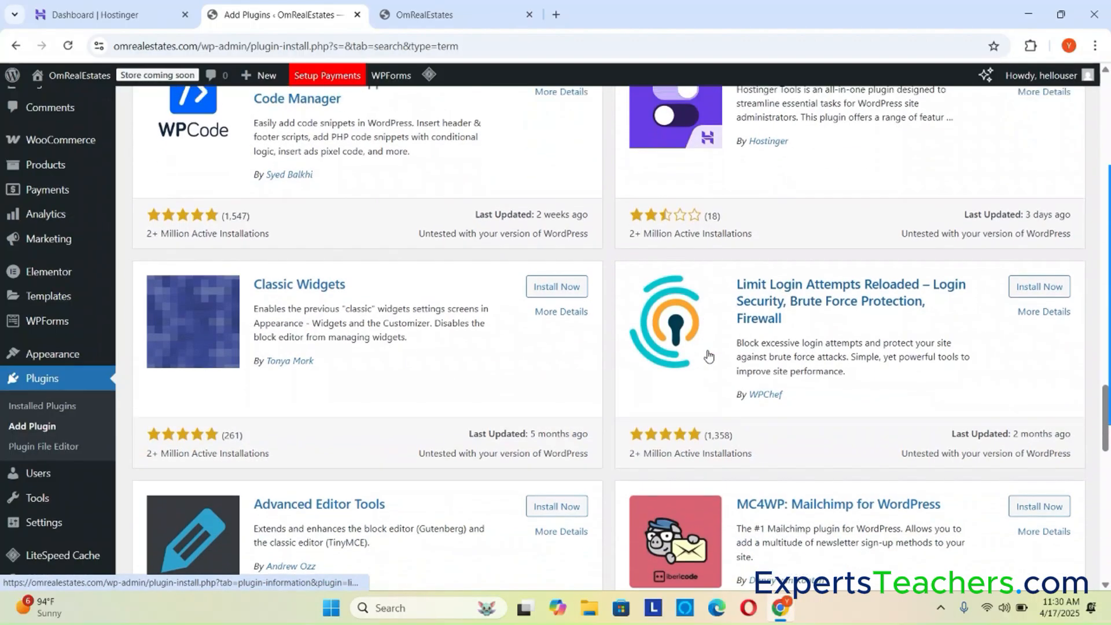
scroll(447, 325, "up", 1)
scroll(347, 288, "up", 2)
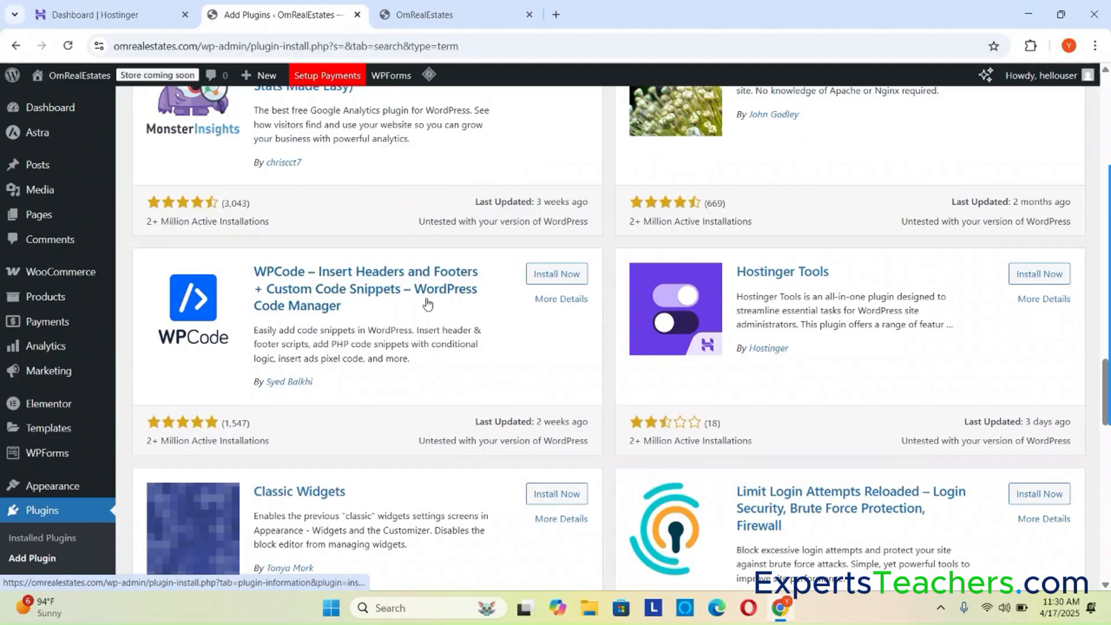
left_click(555, 273)
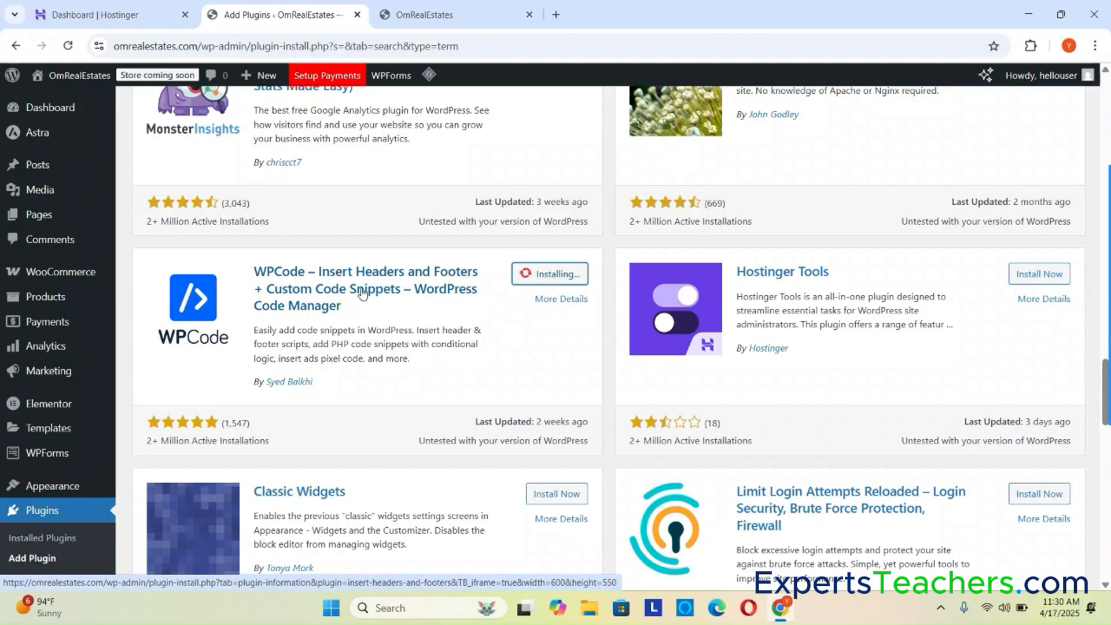
- Install Classic Widgets and MC4WP: Mailchimp for WordPress from the unfiltered plugin list
scroll(695, 380, "down", 3)
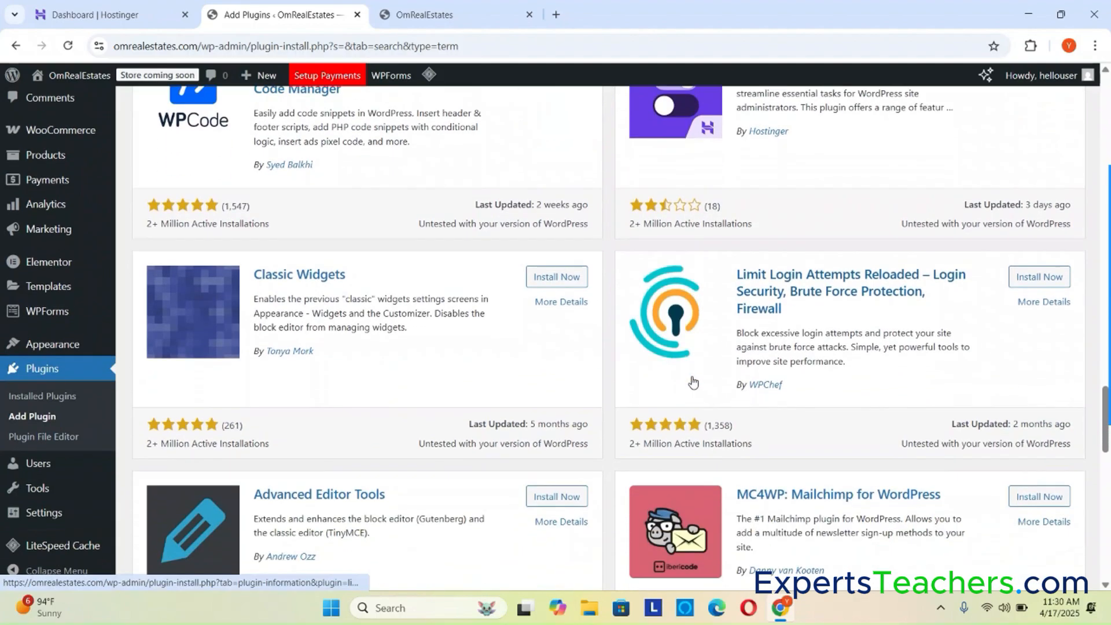
scroll(849, 305, "down", 2)
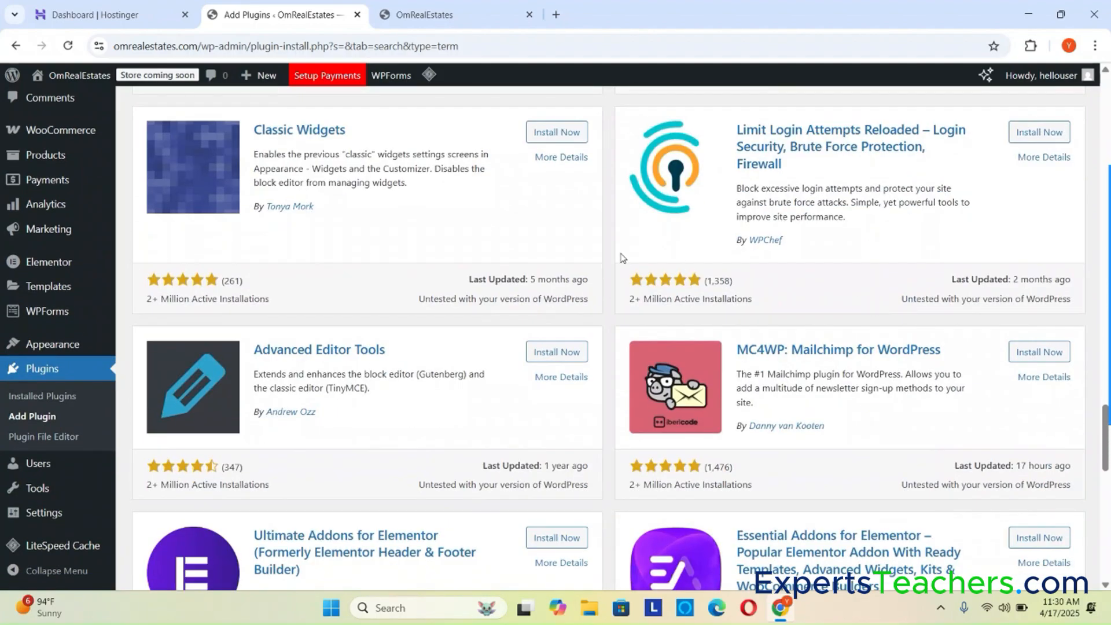
left_click(544, 132)
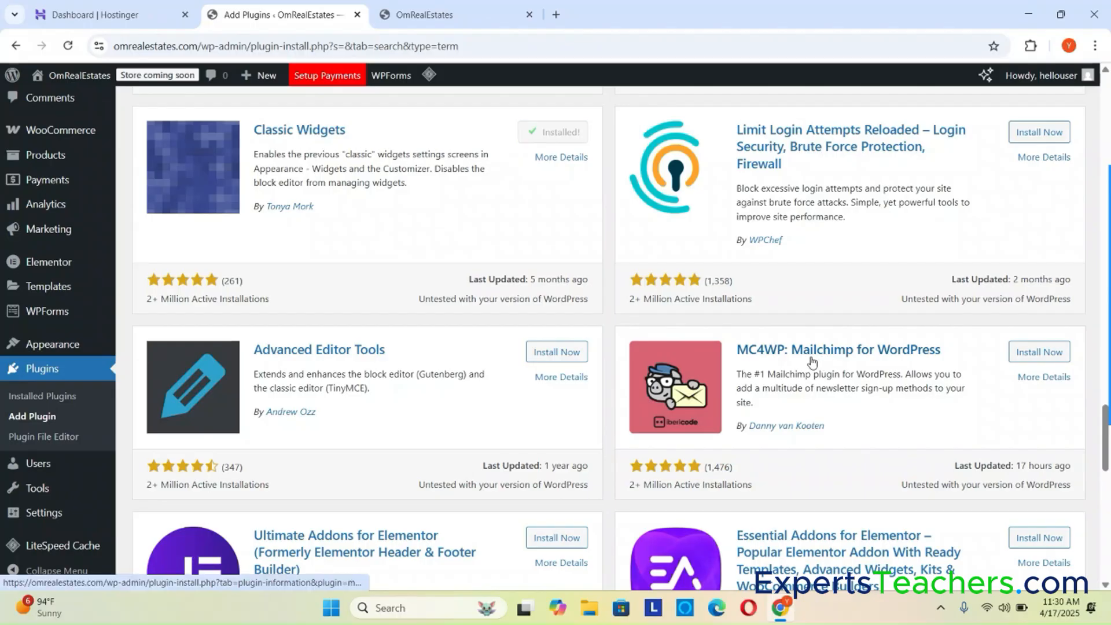
left_click(1035, 354)
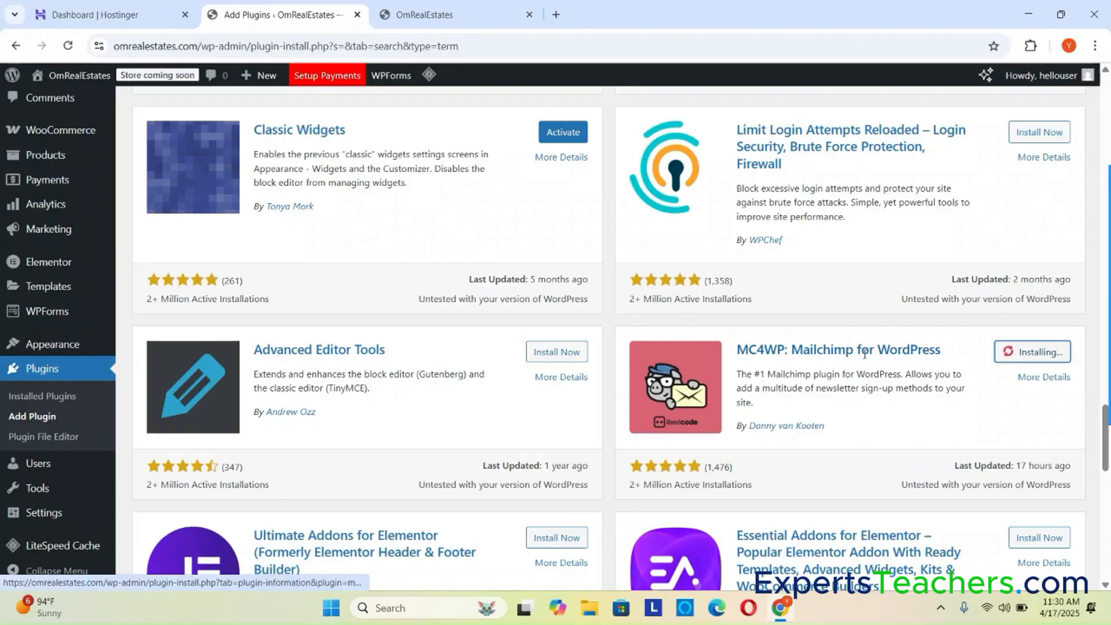
- Install Essential Addons for Elementor from the unfiltered plugin list
scroll(549, 377, "down", 5)
scroll(550, 378, "down", 4)
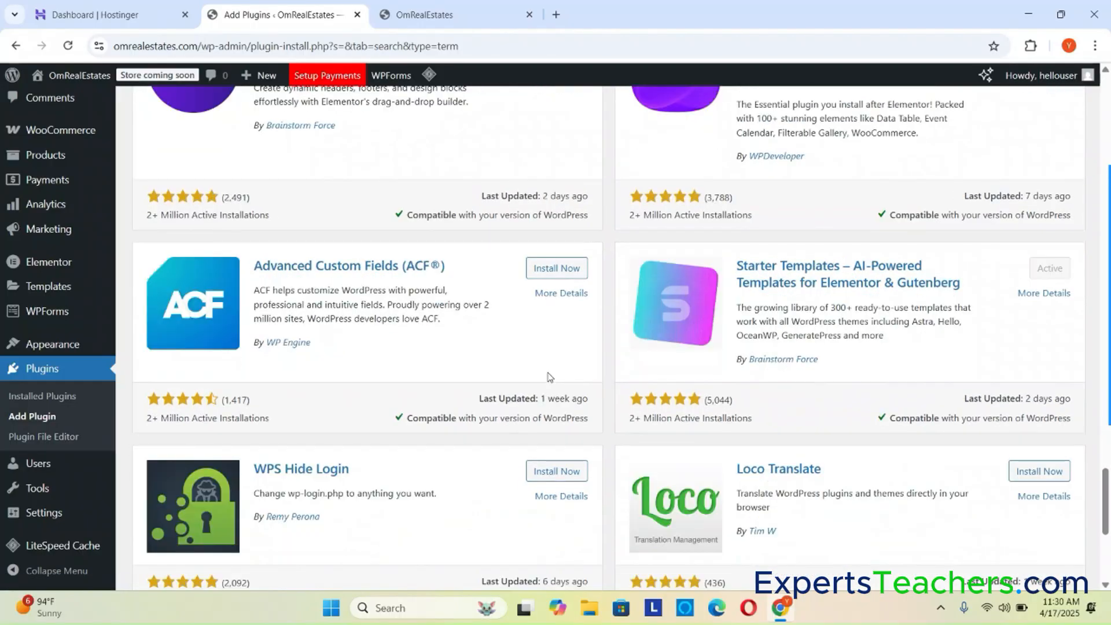
scroll(977, 232, "up", 5)
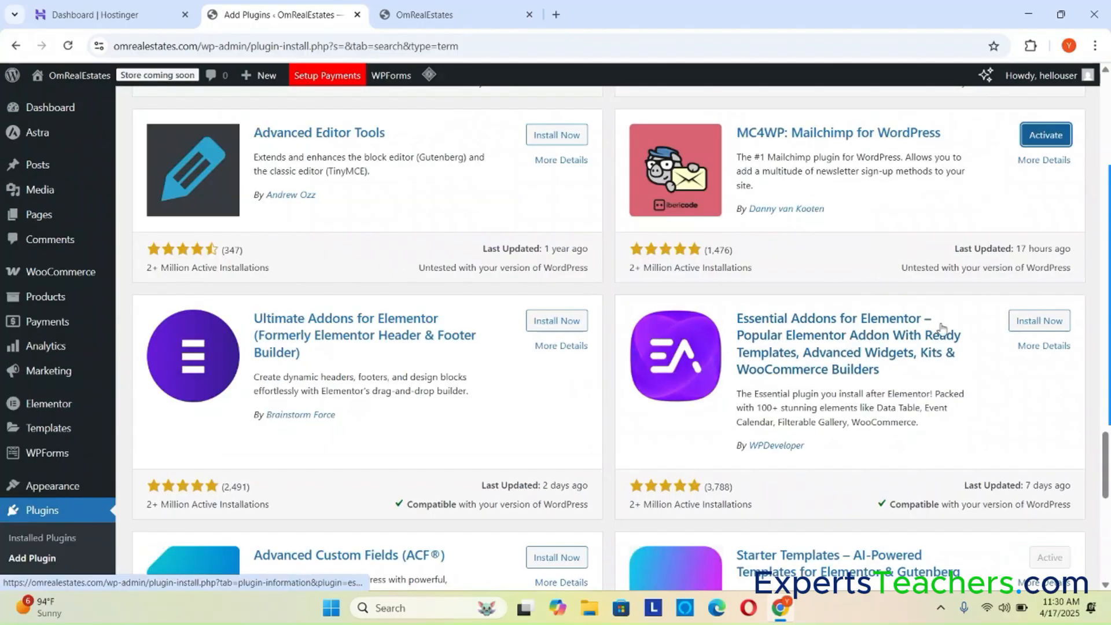
left_click(1054, 320)
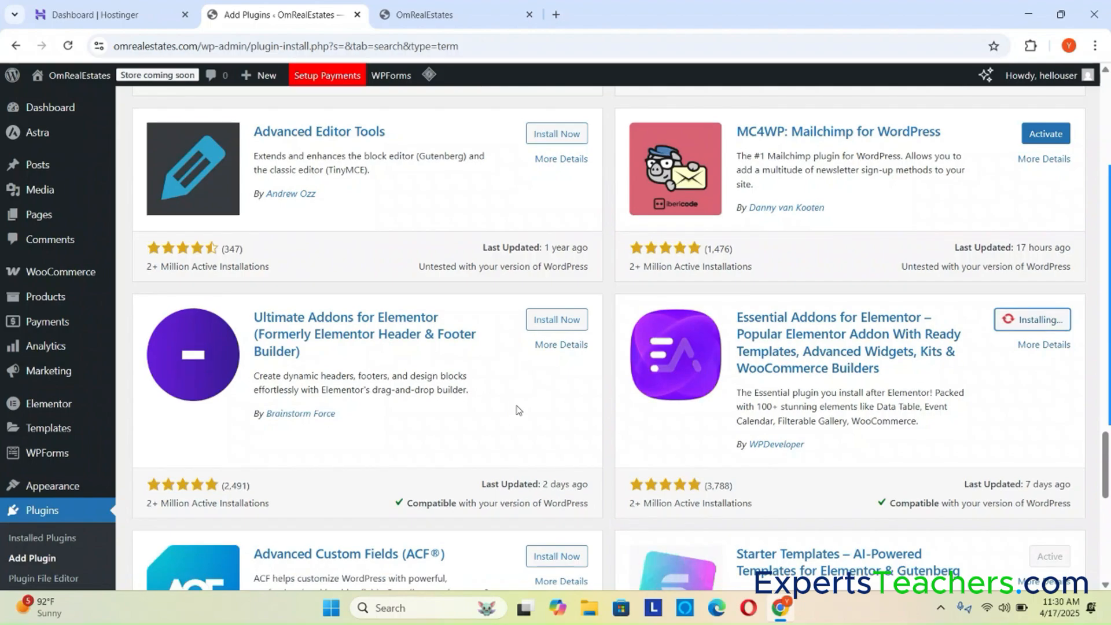
- Search the plugin directory for "royal elementor" and install Royal Elementor Addons and Templates
scroll(514, 412, "down", 5)
scroll(567, 399, "down", 2)
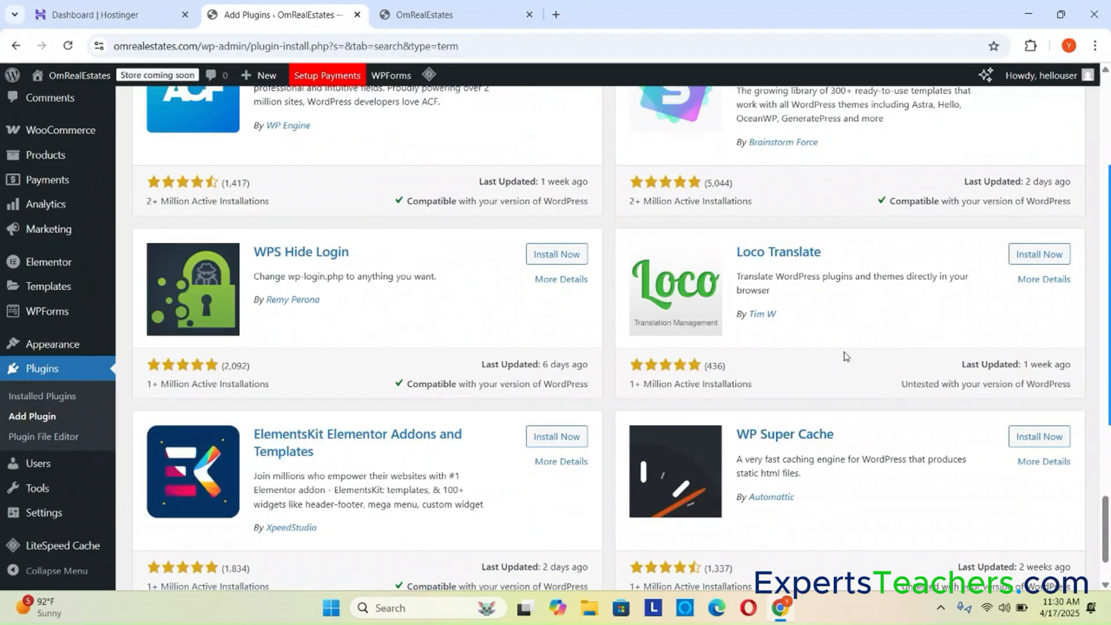
scroll(848, 357, "up", 2)
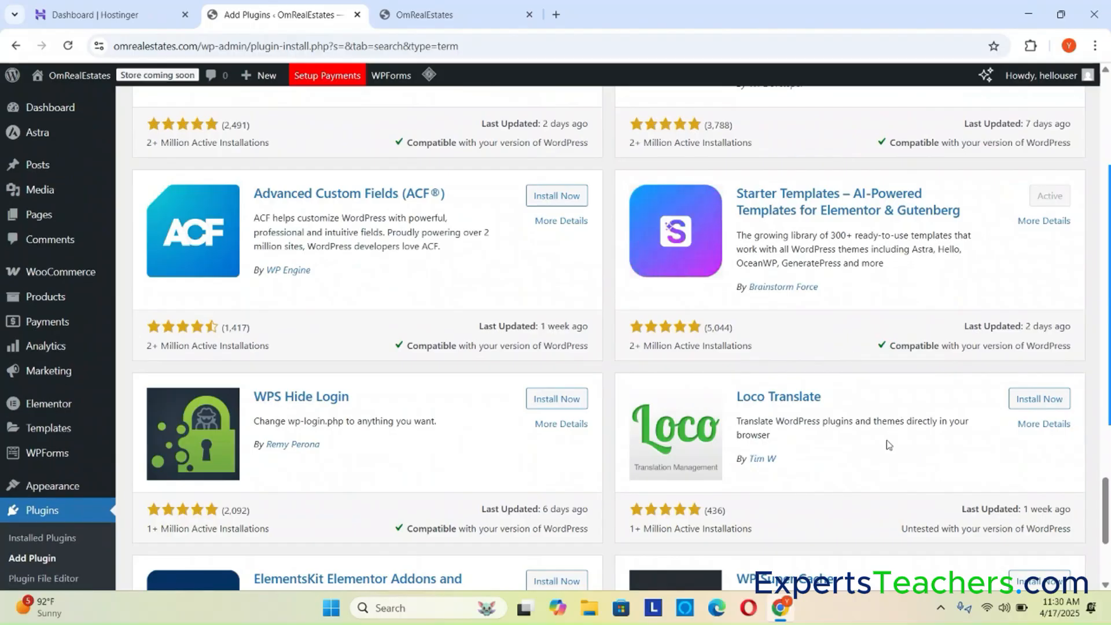
scroll(853, 357, "down", 4)
left_click_drag(1106, 556, 1108, 50)
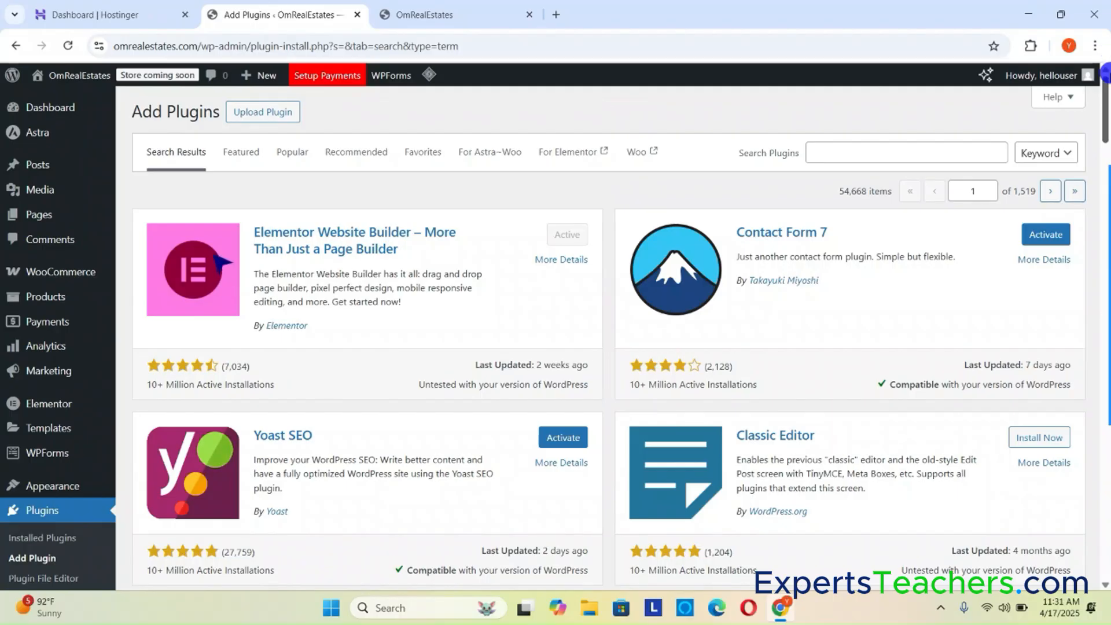
left_click(849, 151)
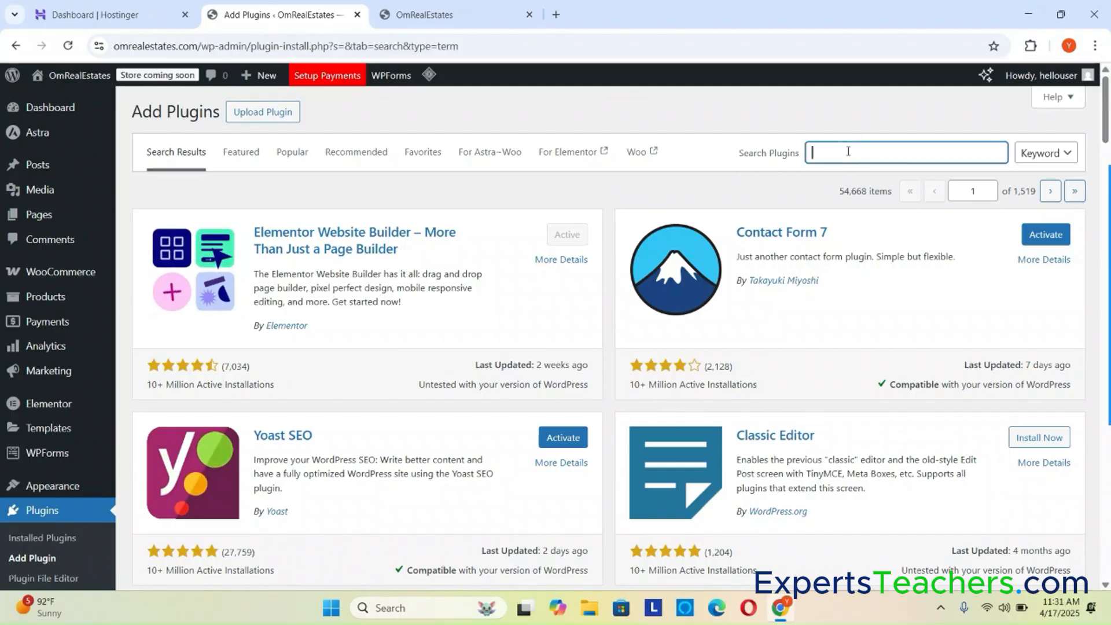
type("roya")
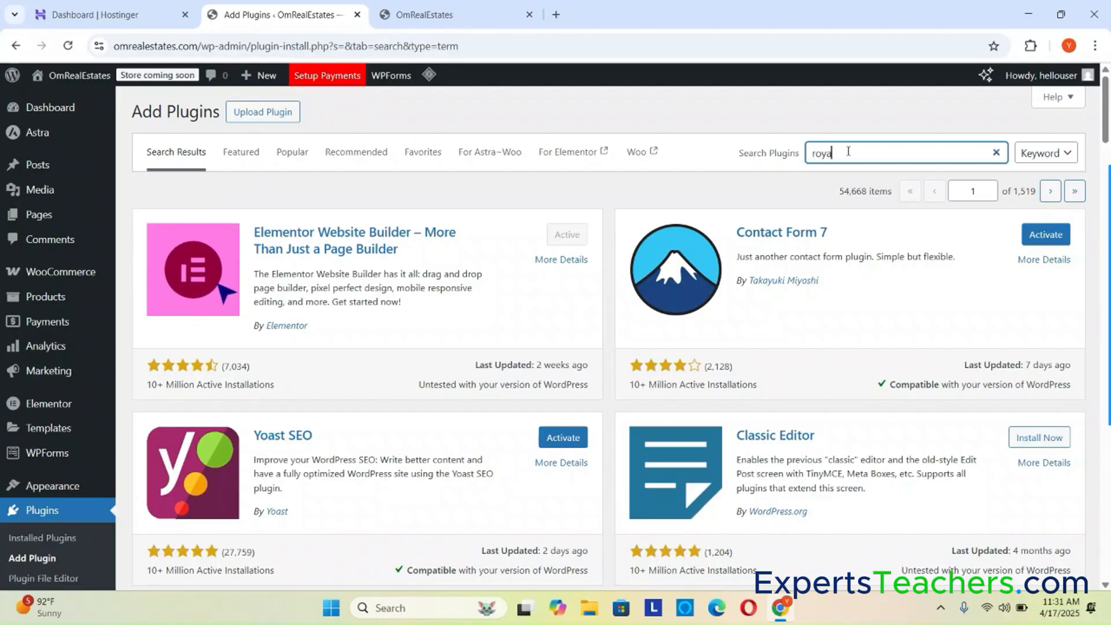
type("l element")
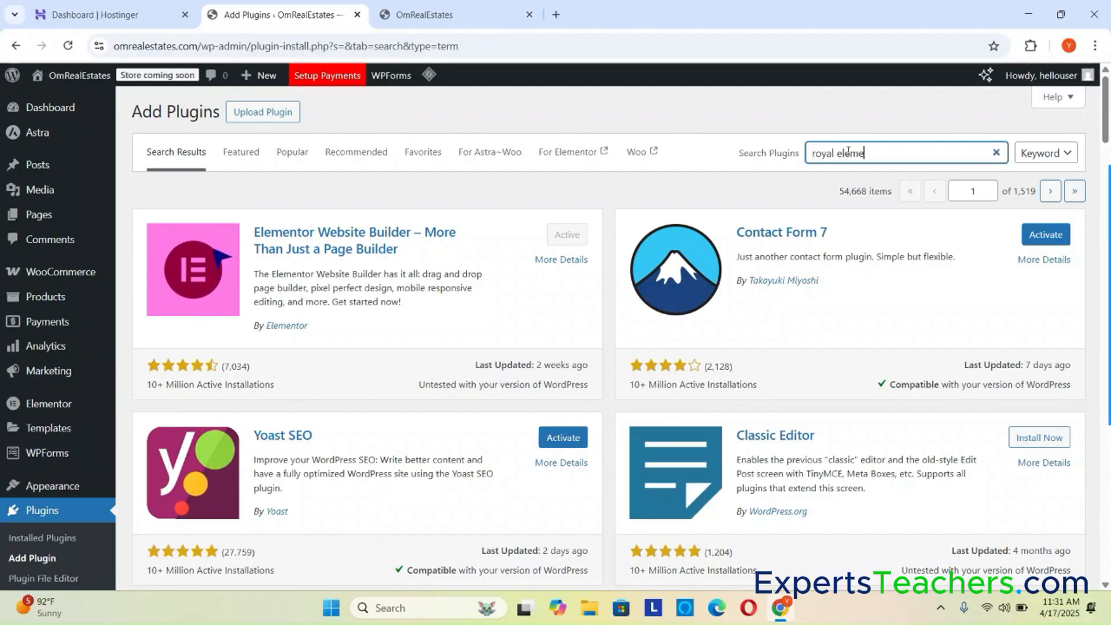
type("or")
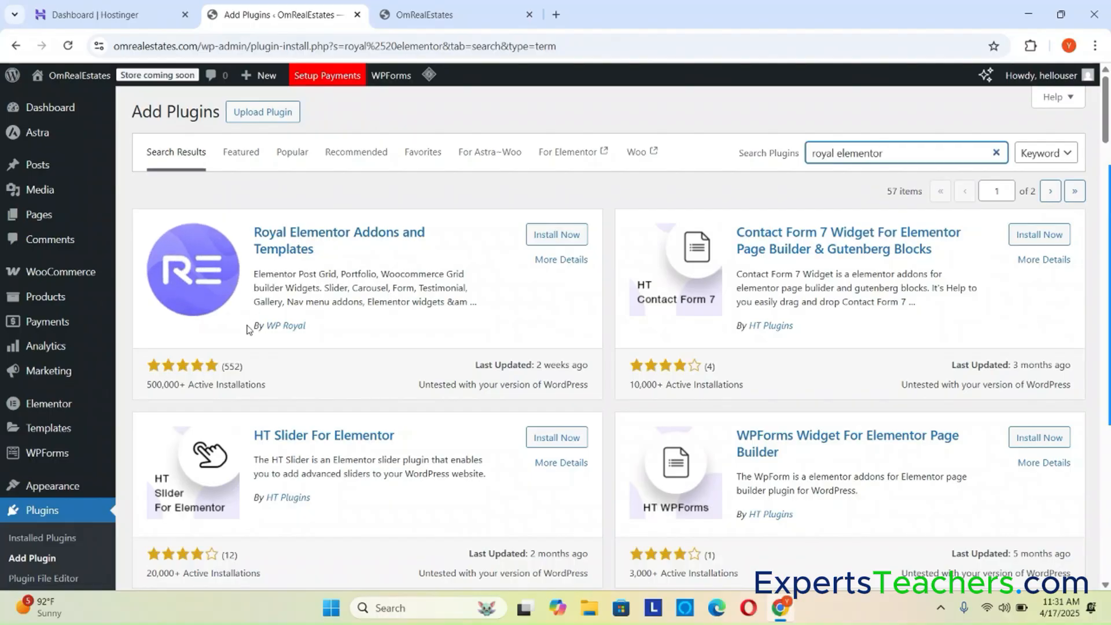
left_click(542, 237)
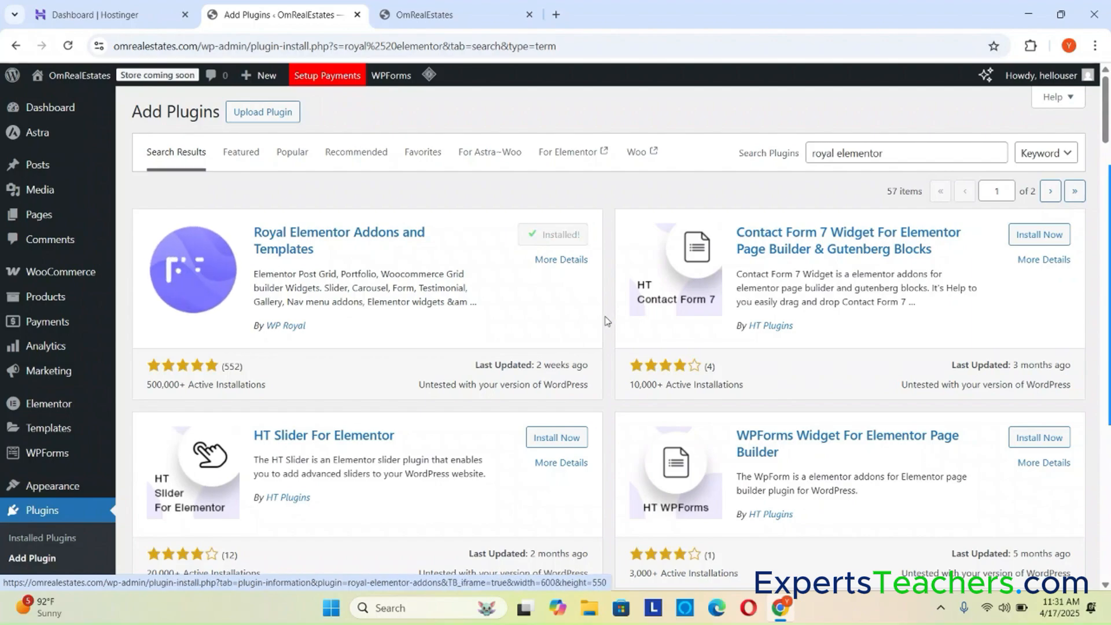
- Look through the remaining "royal elementor" search results for other useful plugins
scroll(610, 324, "down", 7)
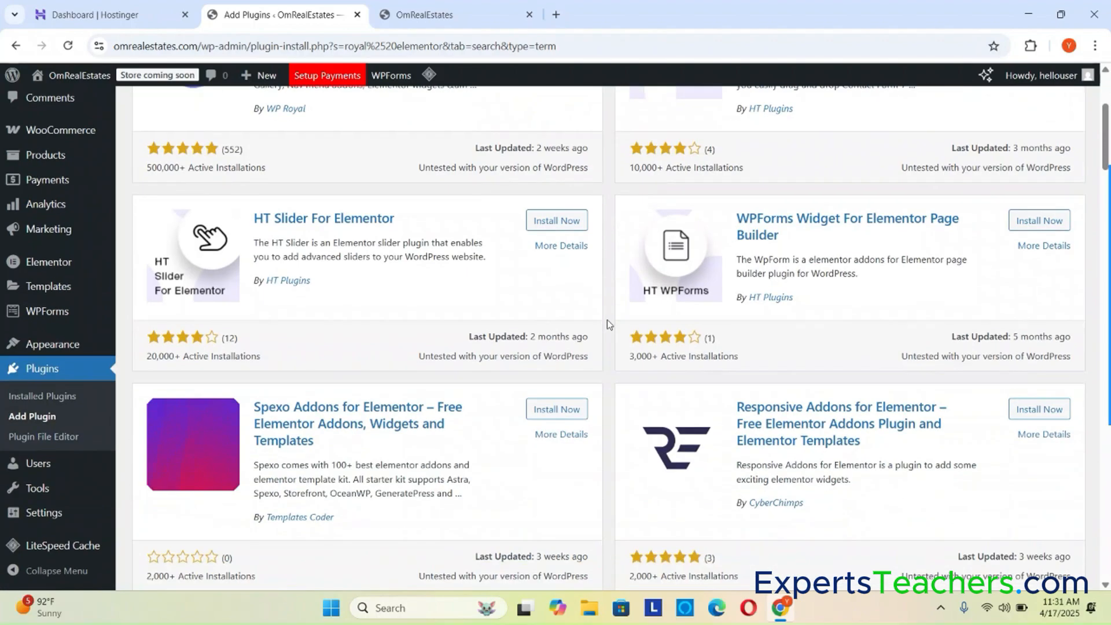
scroll(610, 324, "down", 3)
scroll(609, 325, "down", 4)
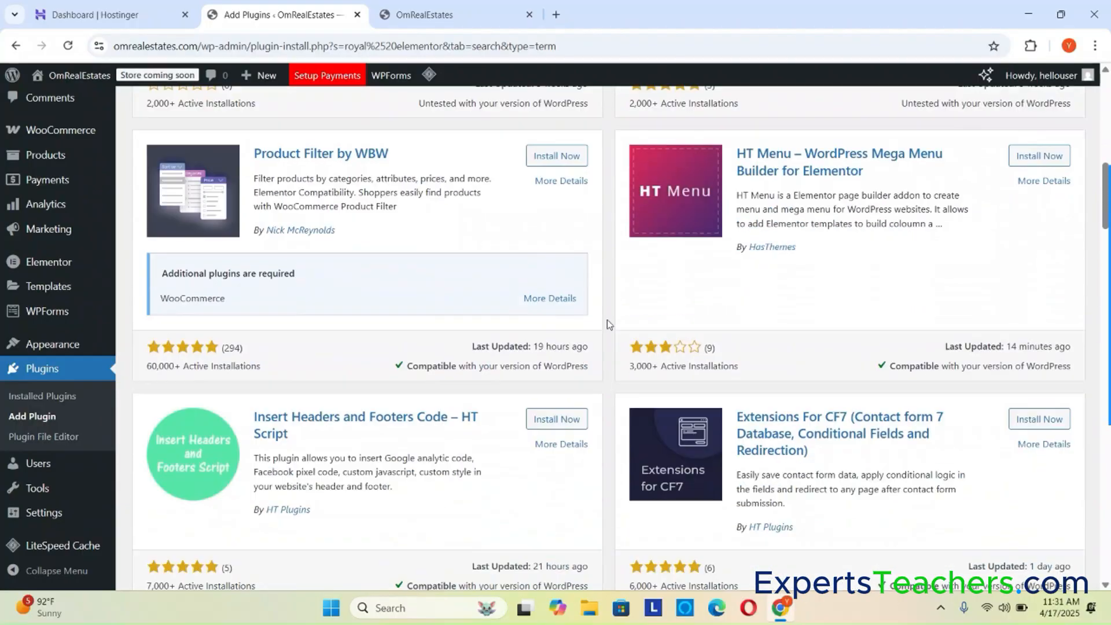
scroll(610, 324, "down", 5)
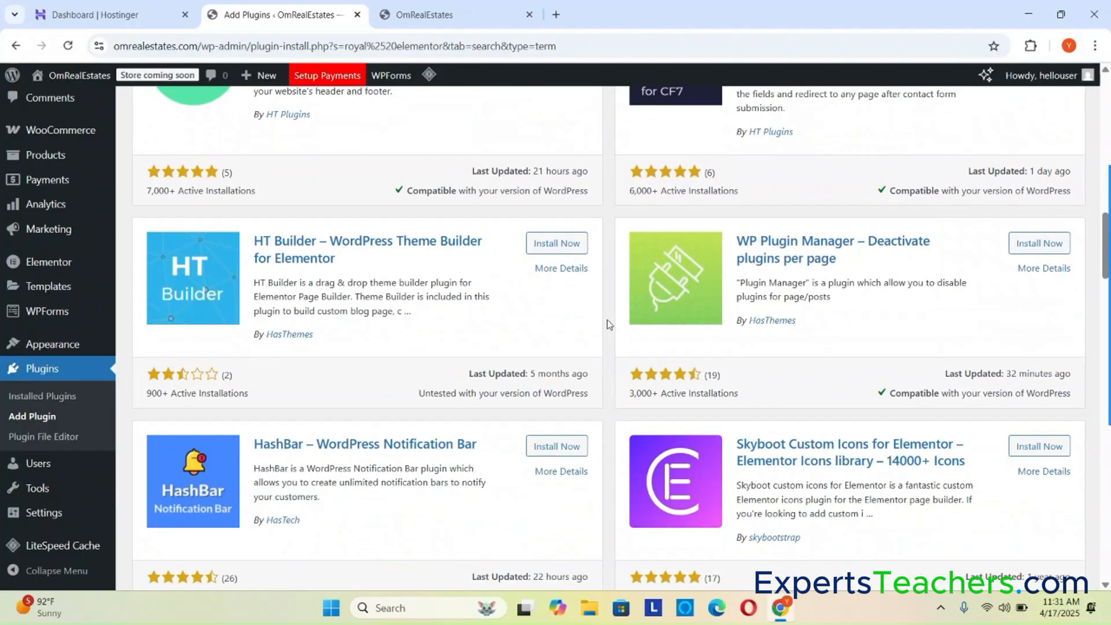
scroll(610, 324, "down", 5)
scroll(610, 324, "up", 20)
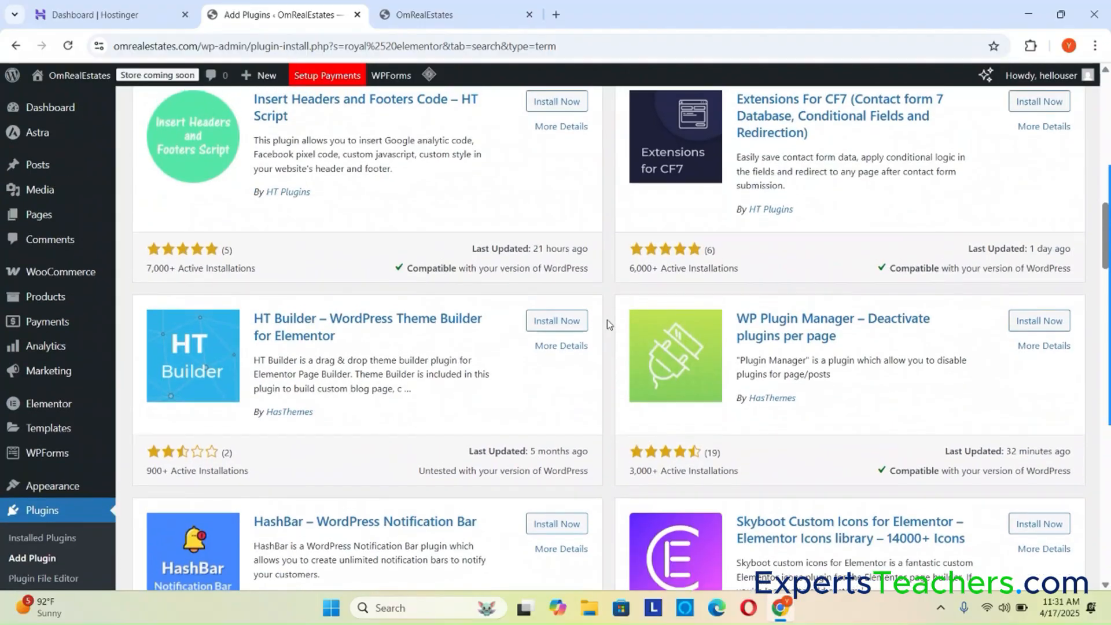
scroll(606, 323, "up", 1)
- Replace the search term with "disable gutter" and look through the listed plugins for one that disables Gutenberg
left_click_drag(895, 153, 804, 151)
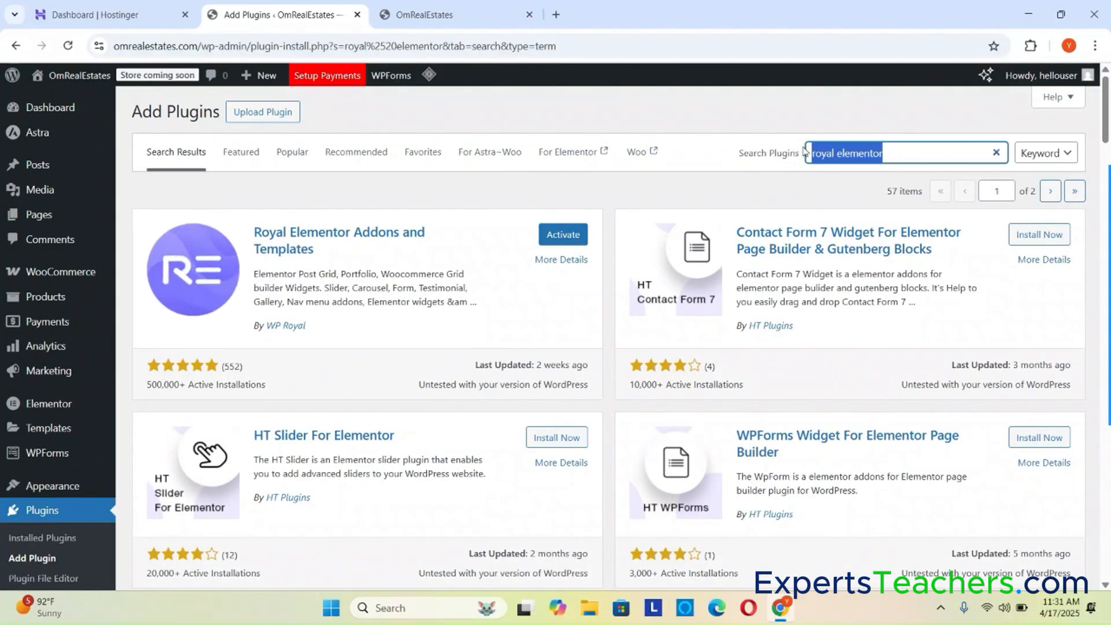
type("disable gutter")
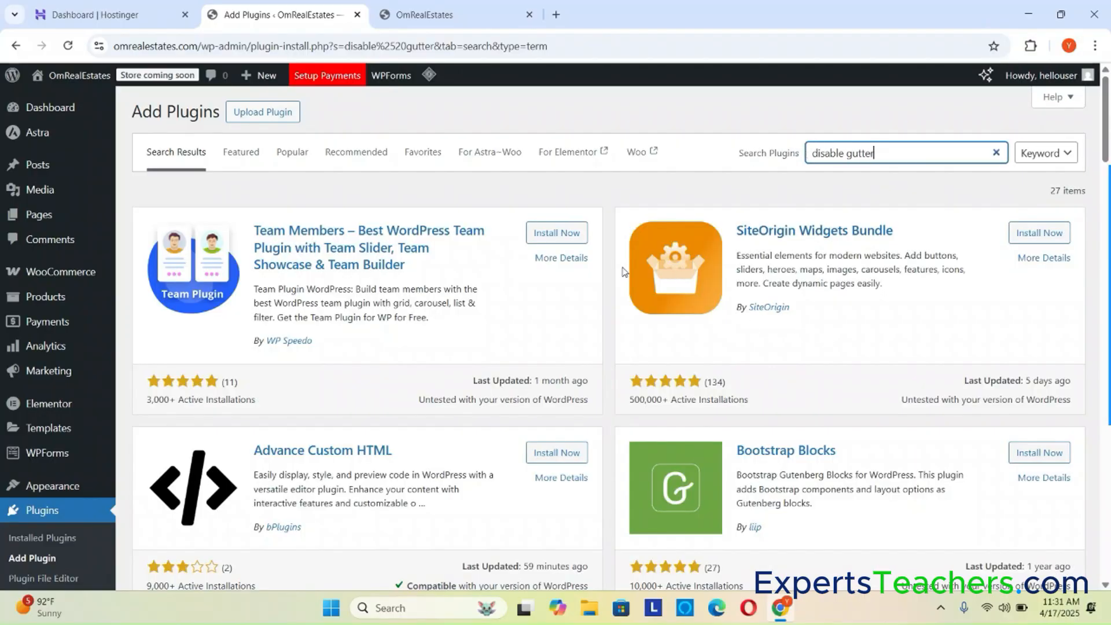
scroll(871, 327, "down", 5)
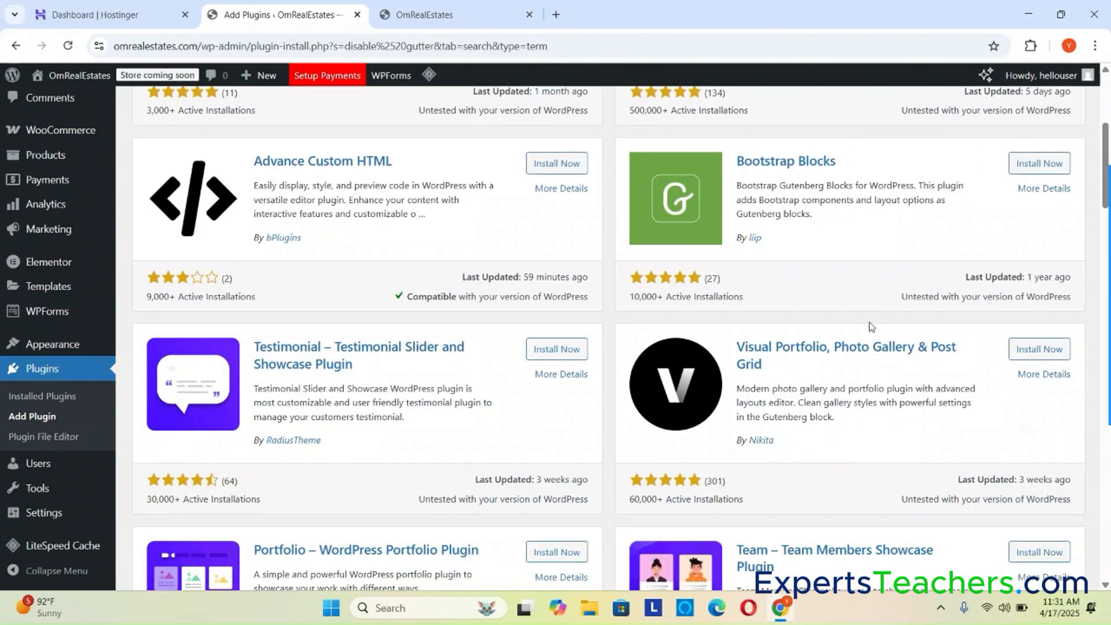
scroll(871, 327, "down", 9)
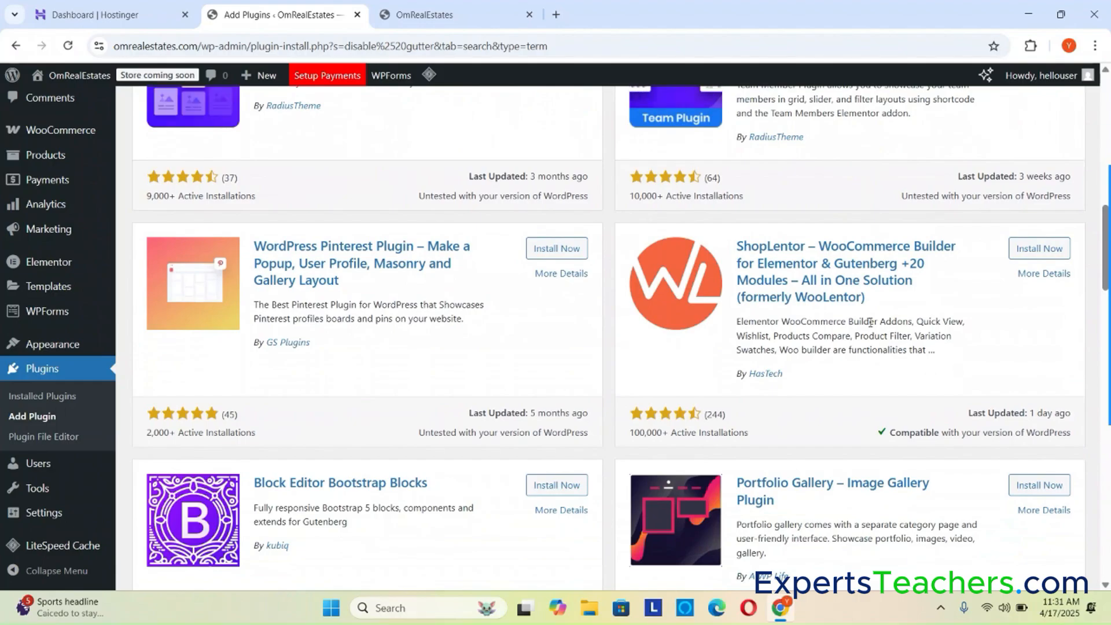
scroll(872, 326, "down", 2)
scroll(871, 324, "down", 5)
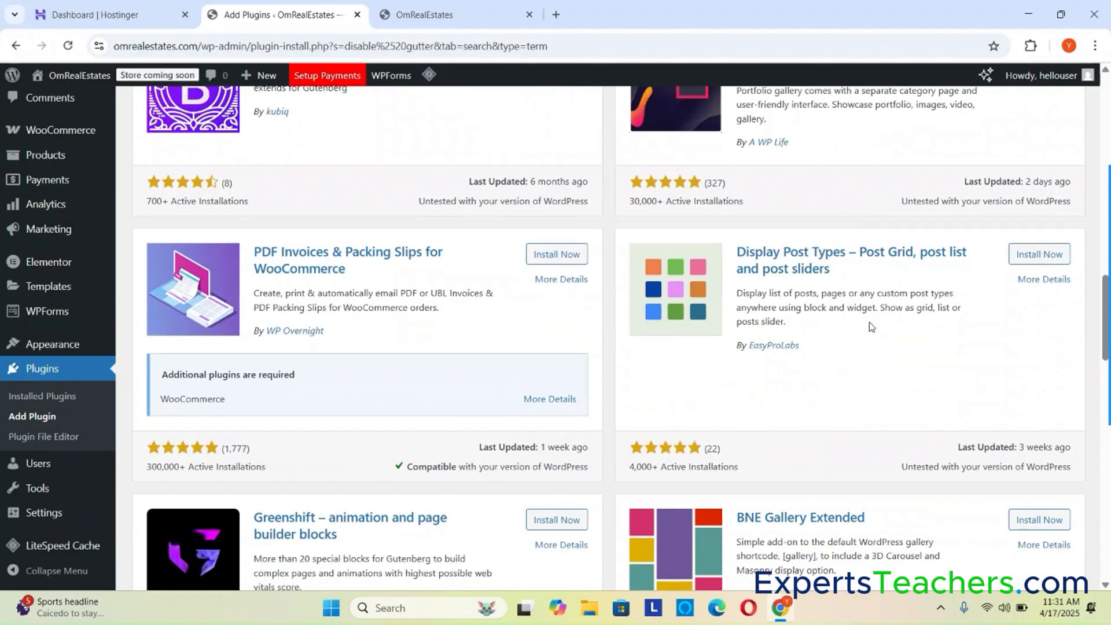
scroll(869, 321, "up", 15)
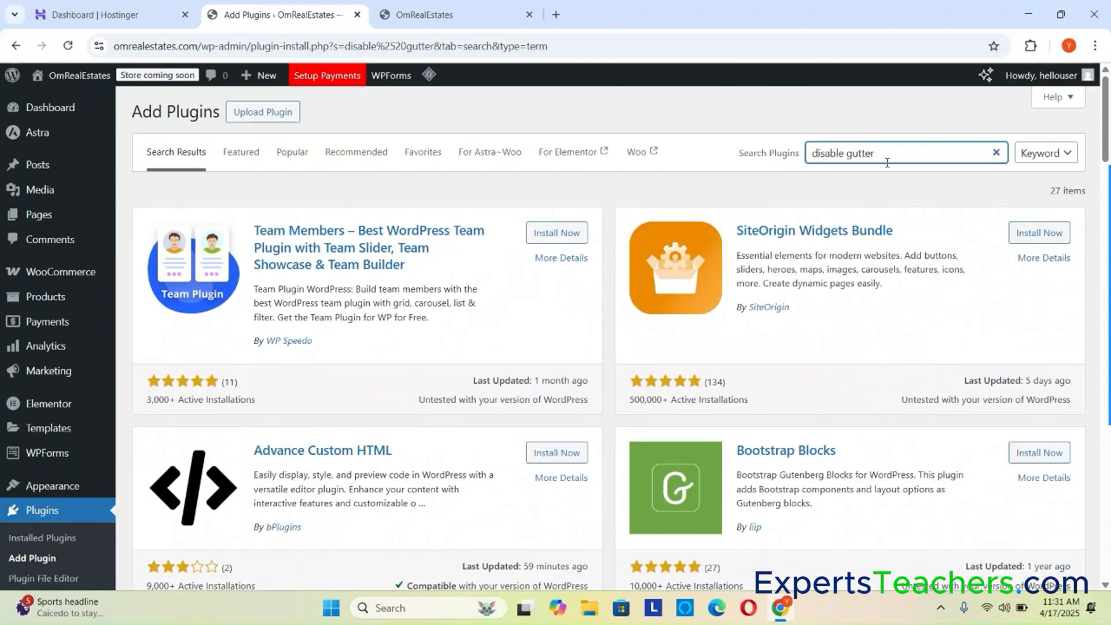
- Shorten the search term to "disable", then install and activate the Disable Gutenberg plugin
left_click_drag(885, 155, 846, 150)
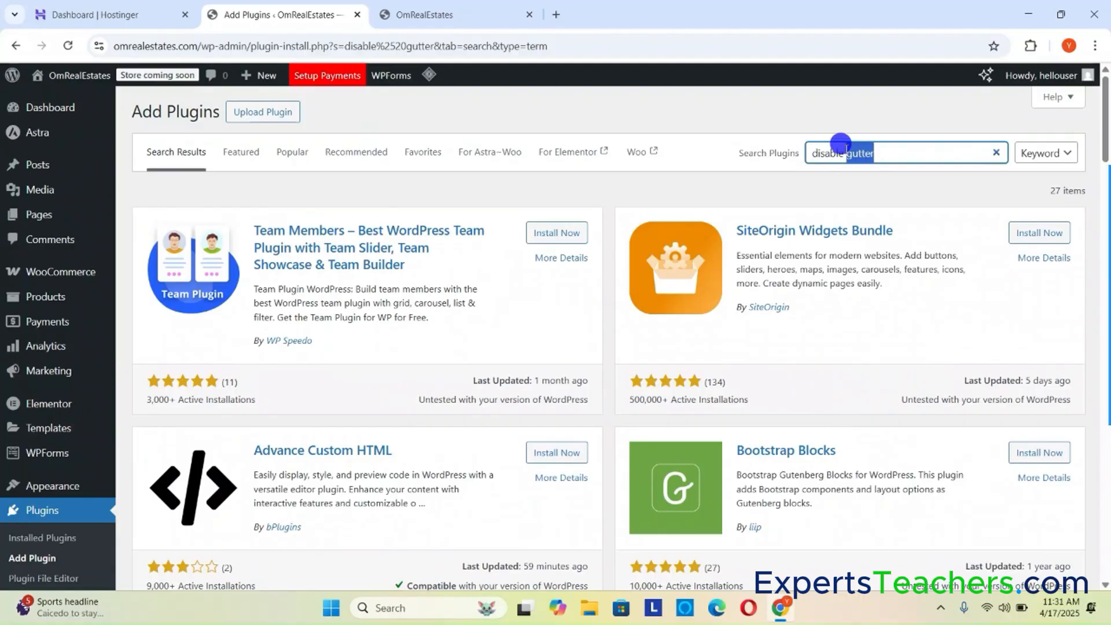
key("BackSpace")
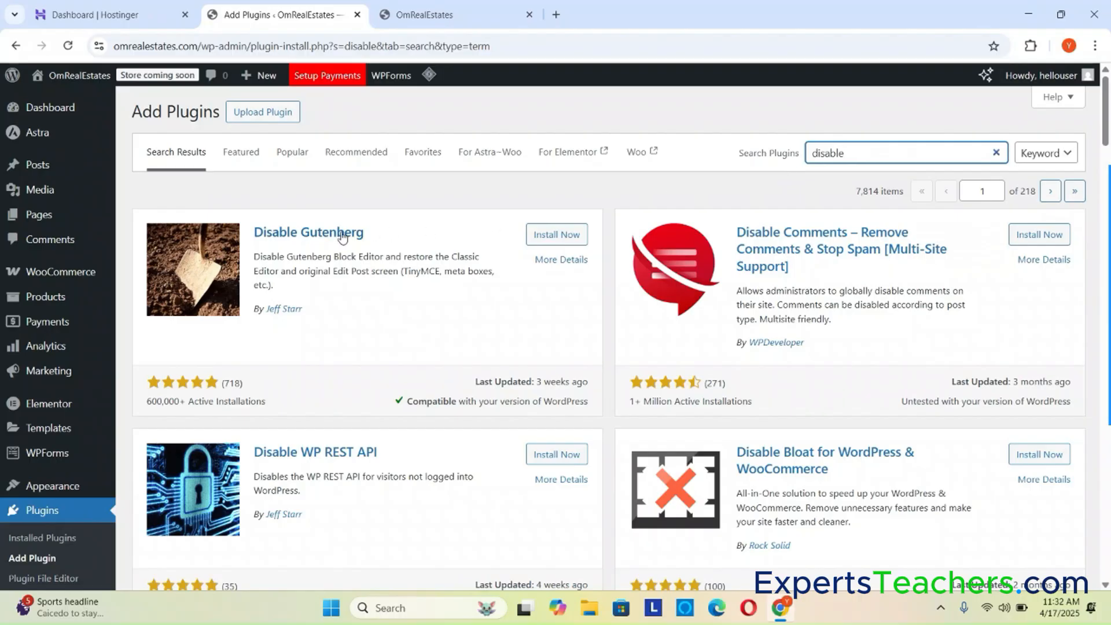
left_click(556, 235)
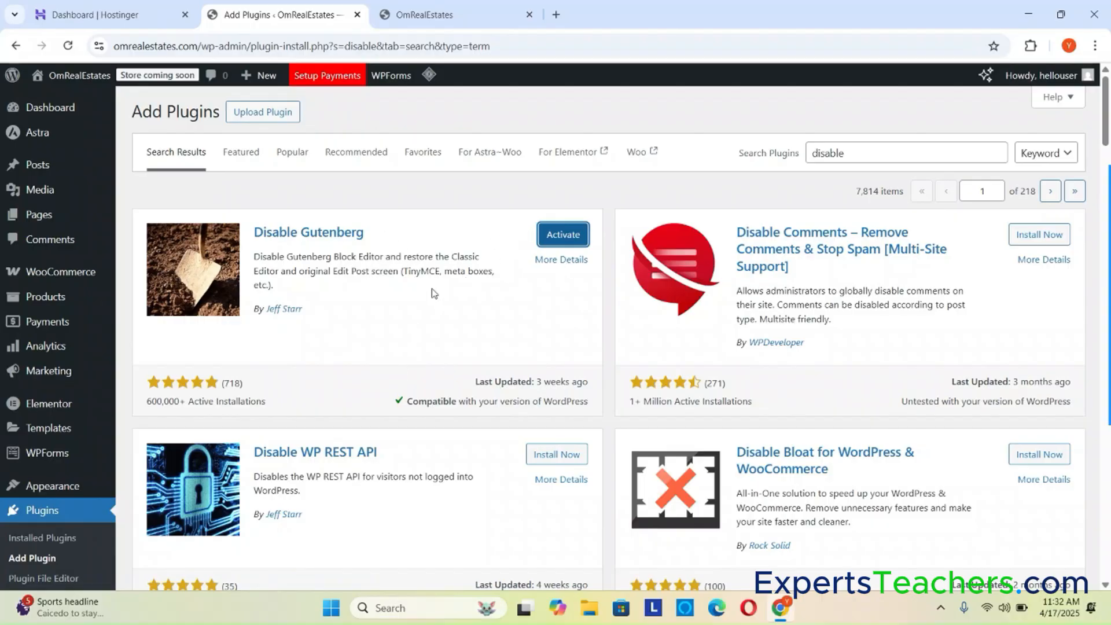
left_click(550, 238)
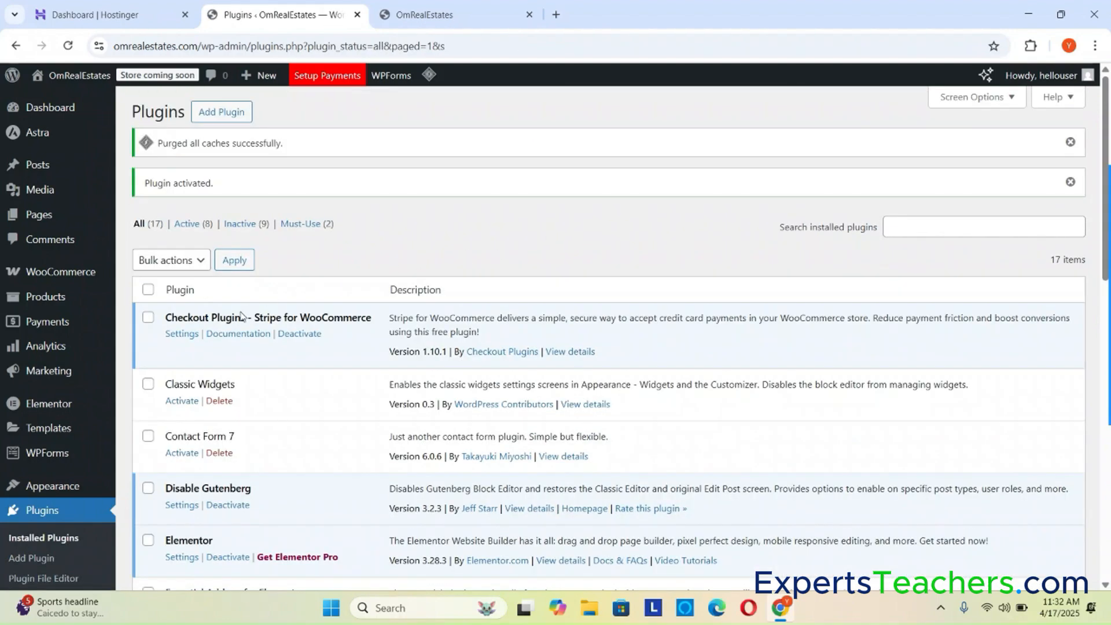
- Bulk-activate Classic Widgets, Contact Form 7, Essential Addons for Elementor, MC4WP, Royal Elementor Addons, UpdraftPlus, Wordfence Security, WPCode Lite and Yoast SEO
left_click(148, 384)
left_click(148, 437)
scroll(320, 399, "down", 3)
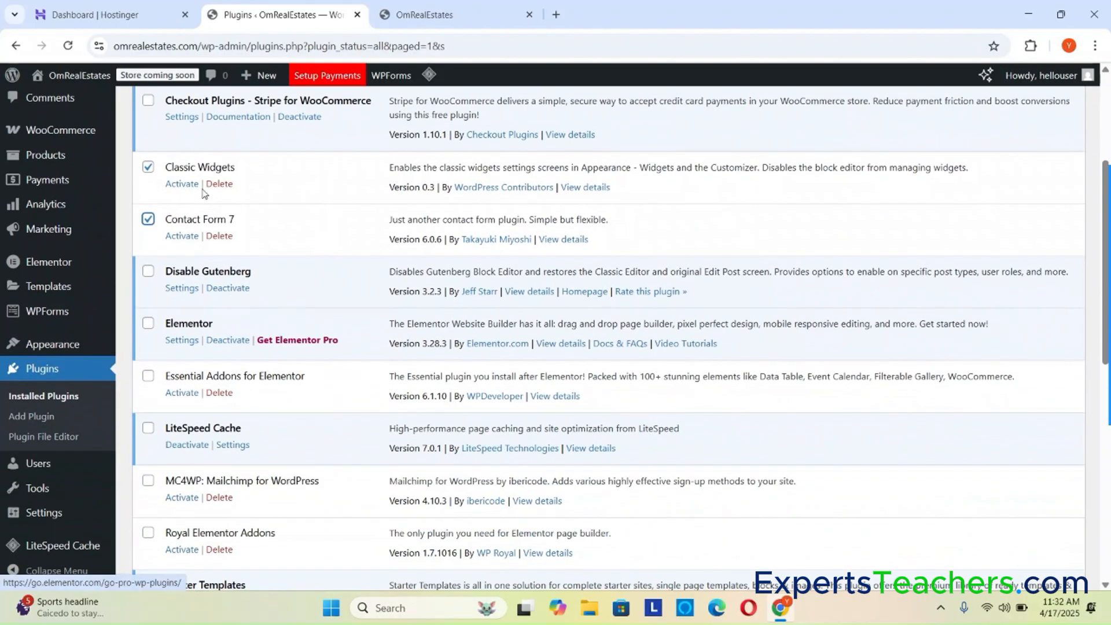
left_click(148, 376)
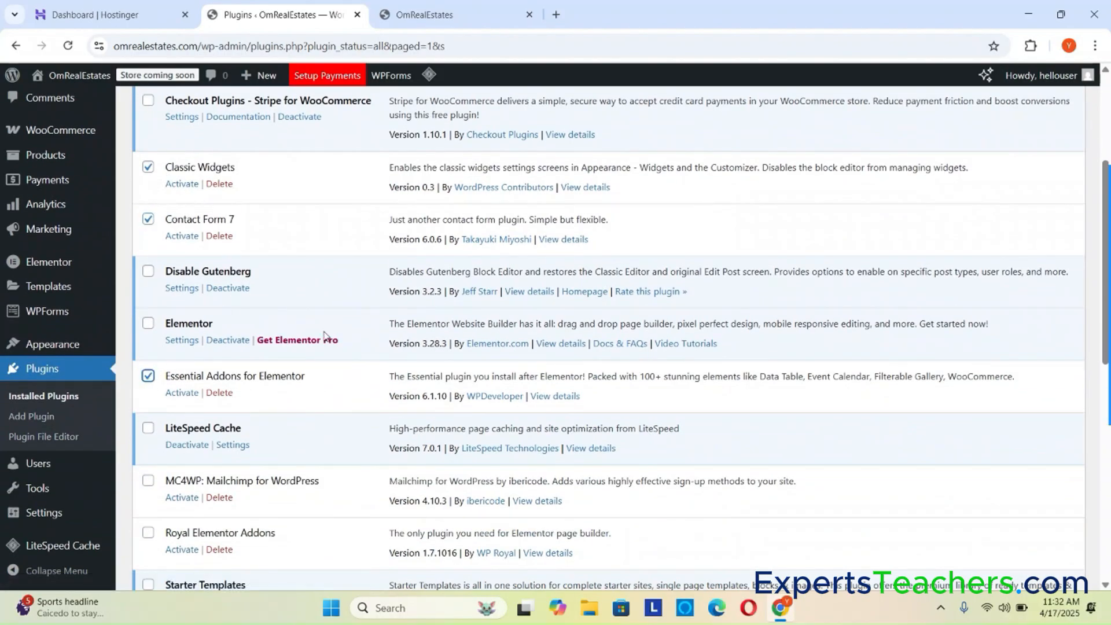
scroll(327, 339, "down", 2)
left_click(148, 337)
left_click(148, 388)
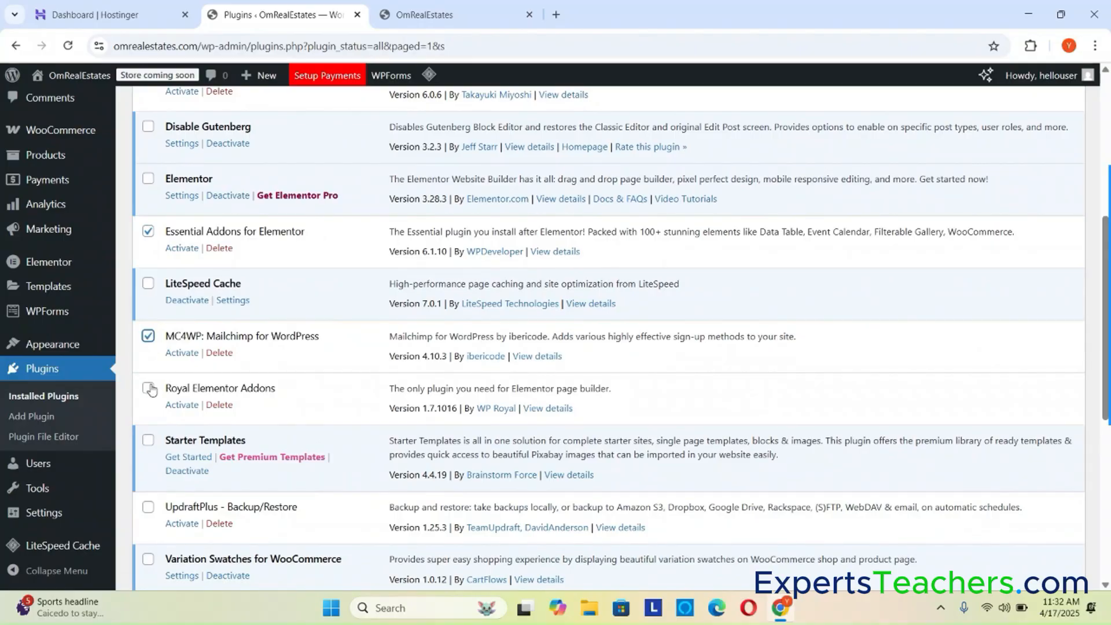
left_click(149, 507)
scroll(223, 461, "down", 3)
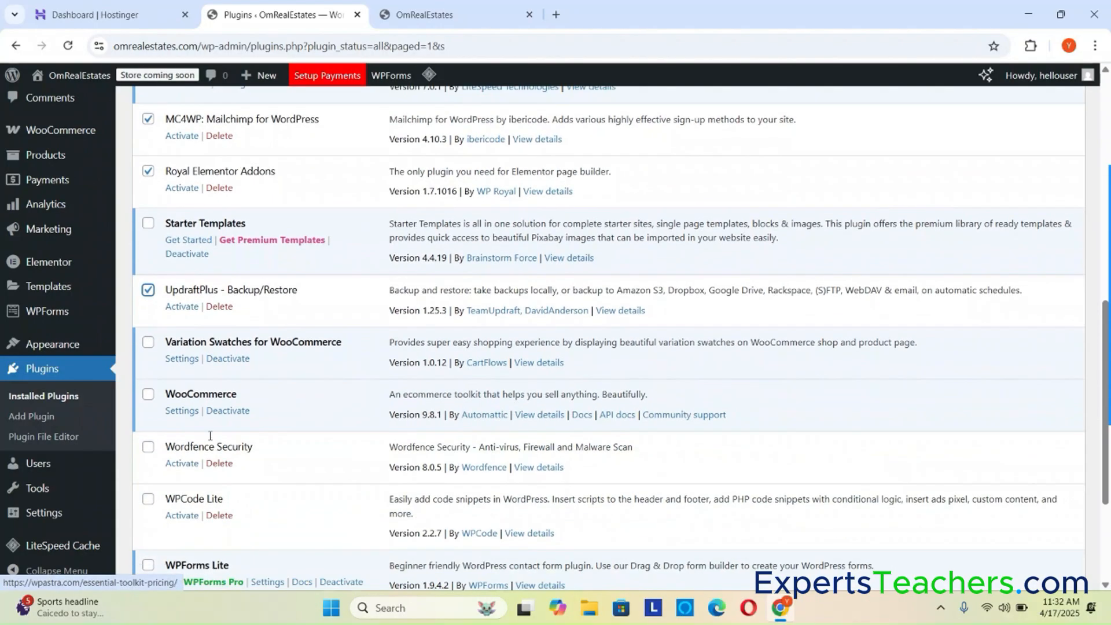
left_click(149, 446)
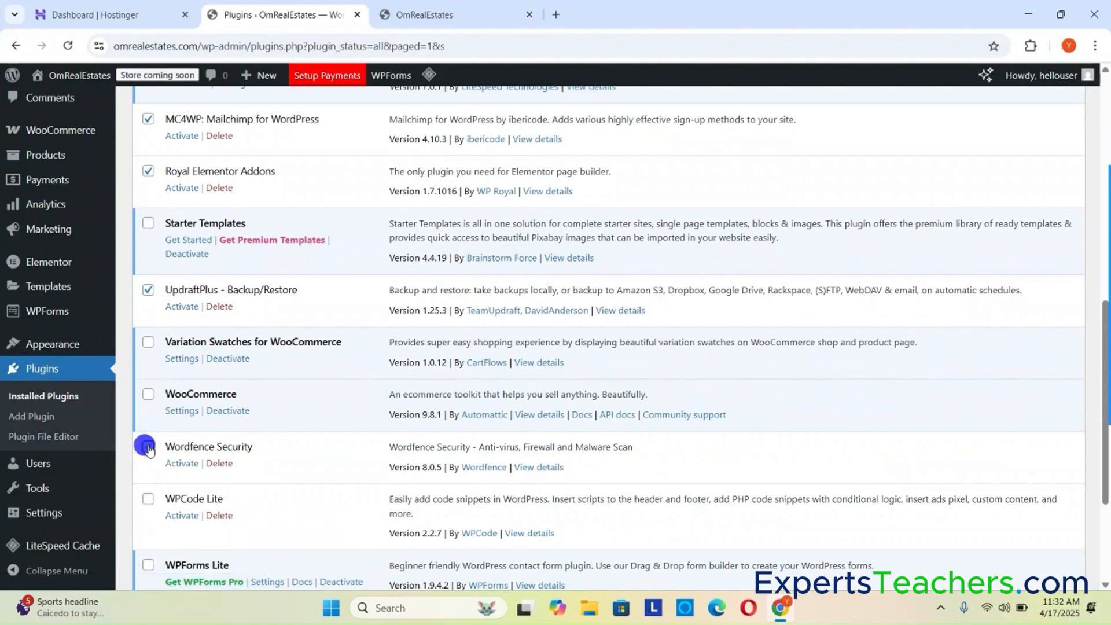
left_click(148, 499)
scroll(299, 459, "down", 3)
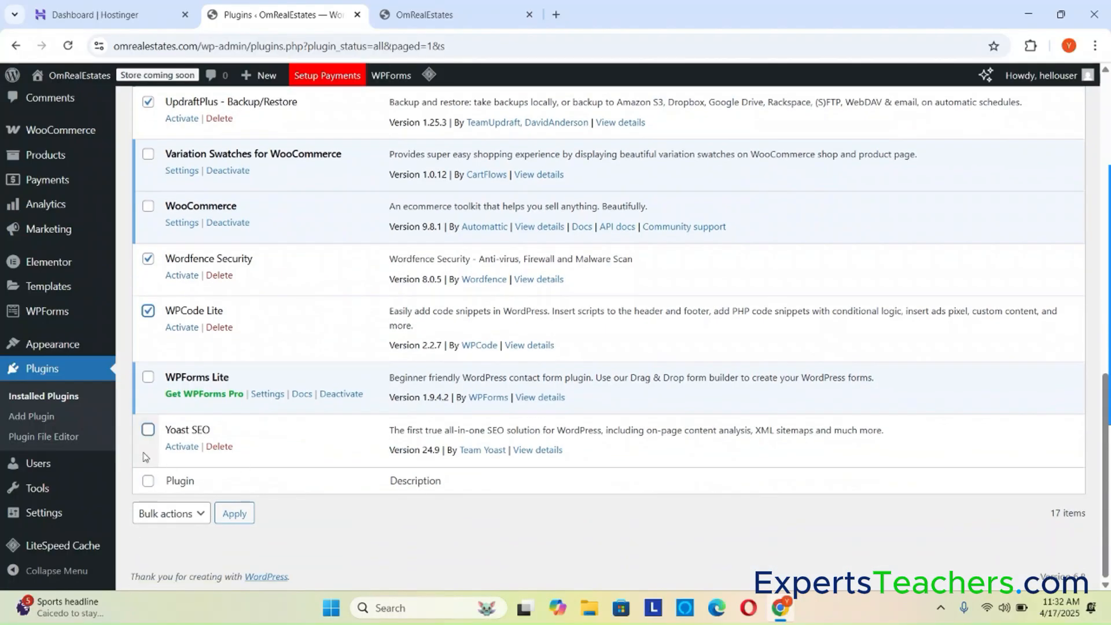
left_click(148, 429)
left_click(174, 514)
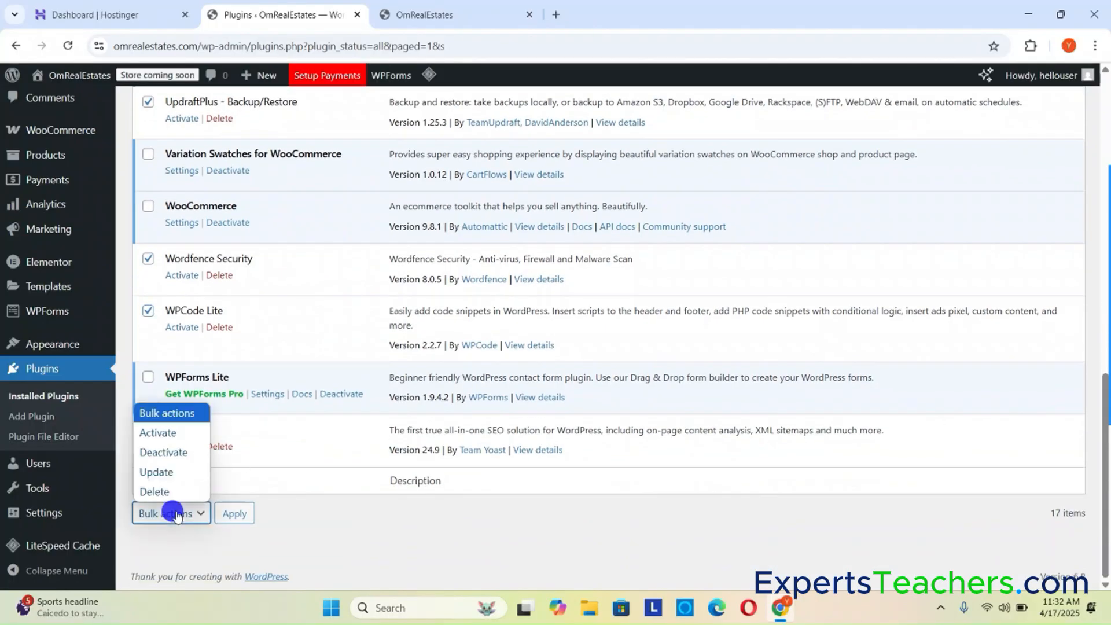
left_click(157, 433)
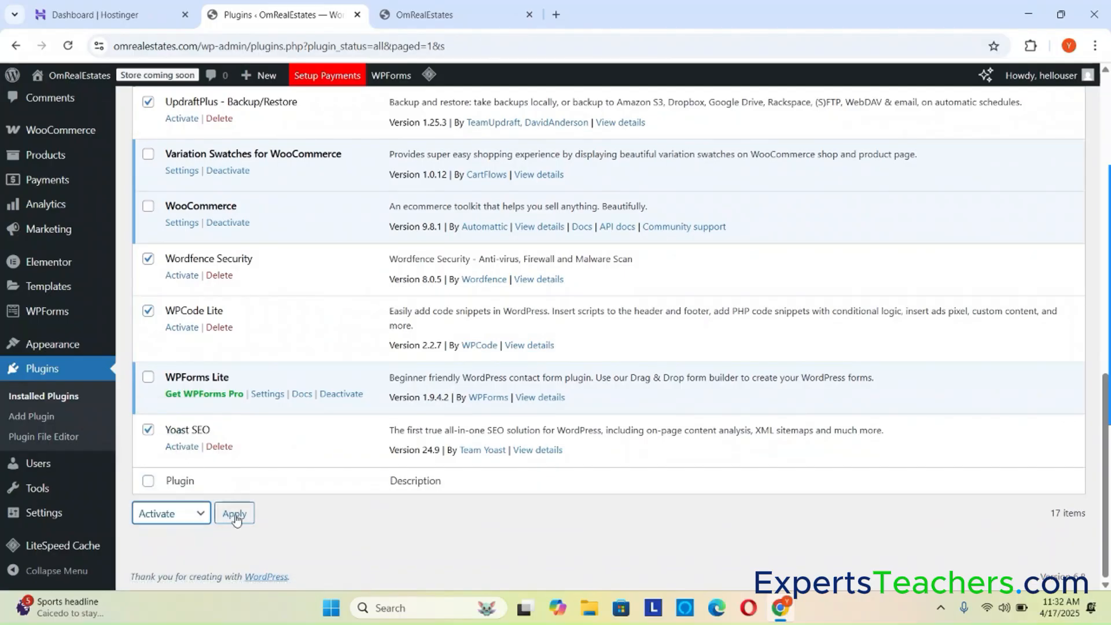
left_click(234, 515)
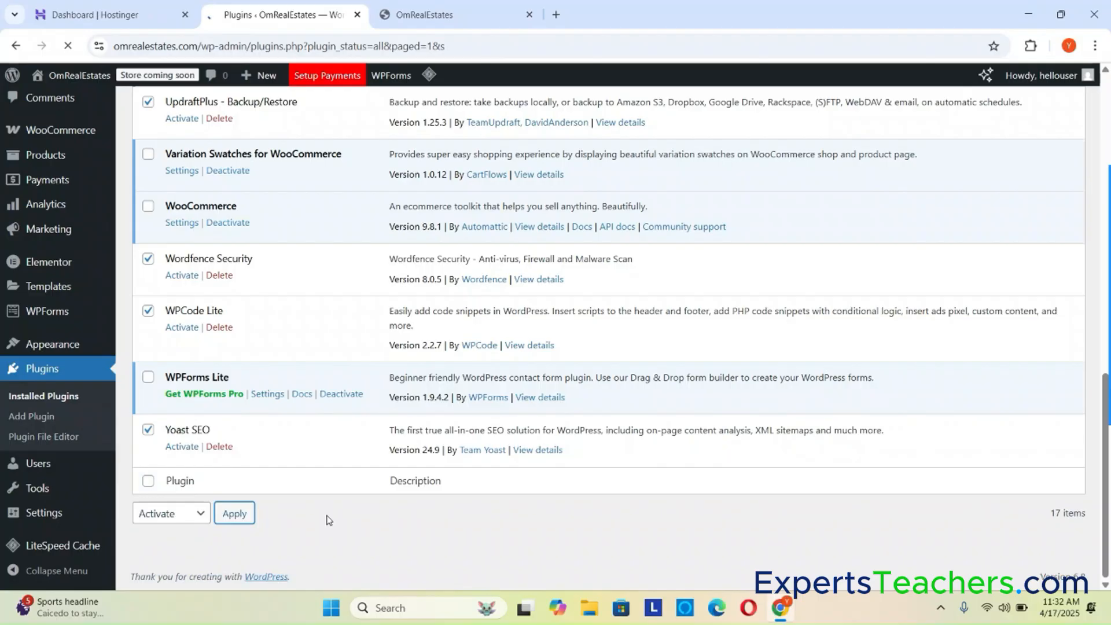
mouse_move(1106, 243)
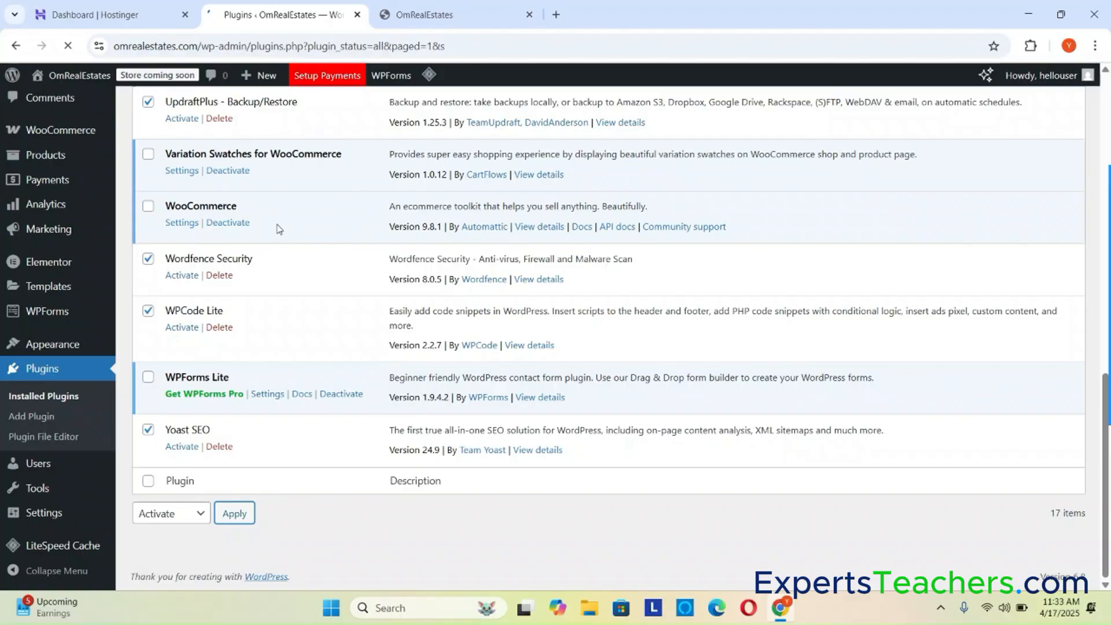
scroll(403, 330, "up", 10)
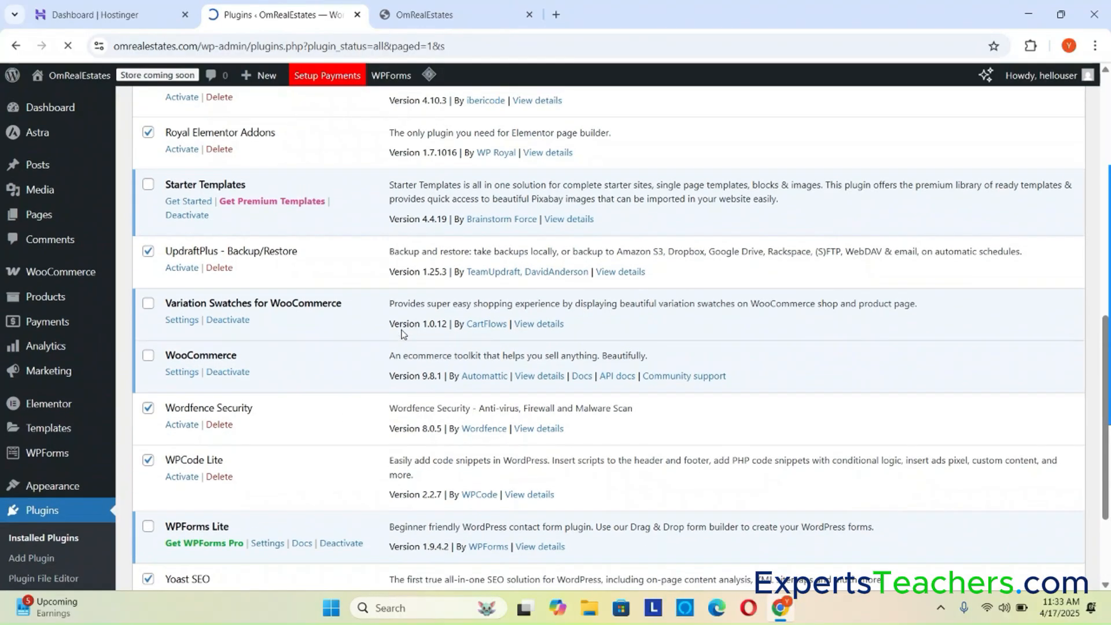
scroll(403, 333, "up", 1)
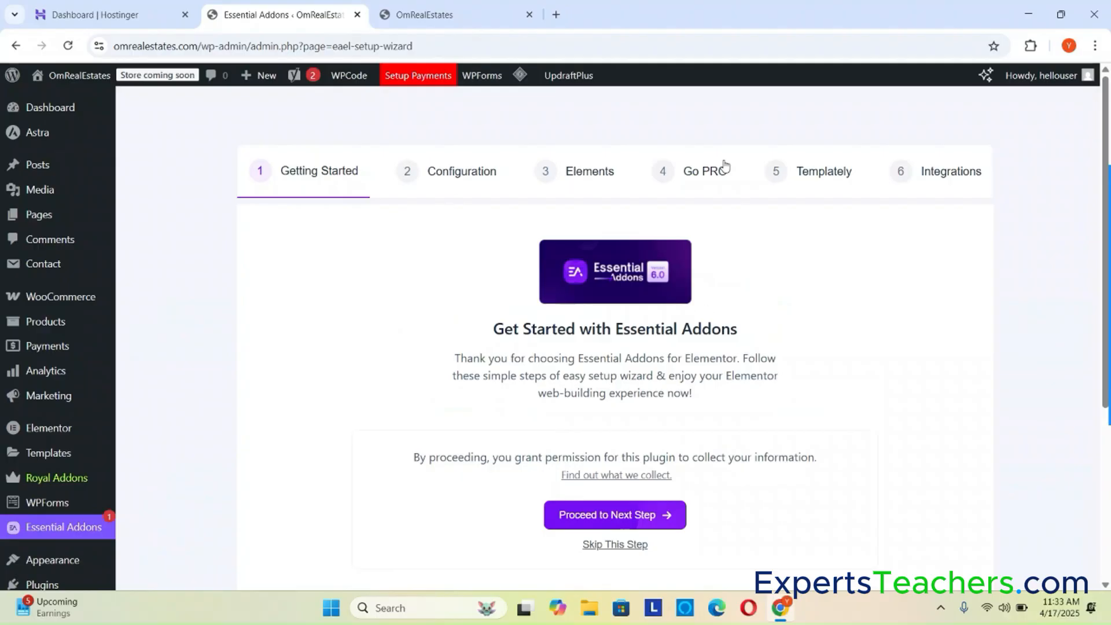
- Skip the Getting Started step of the Essential Addons setup wizard and proceed to the mode selection
scroll(654, 348, "down", 3)
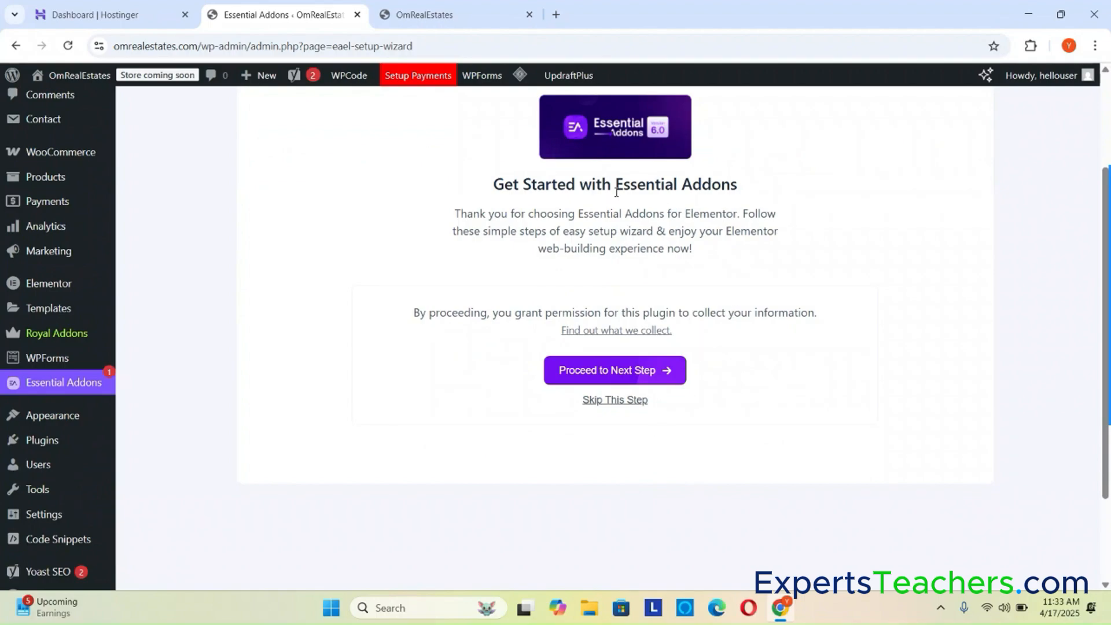
left_click(622, 400)
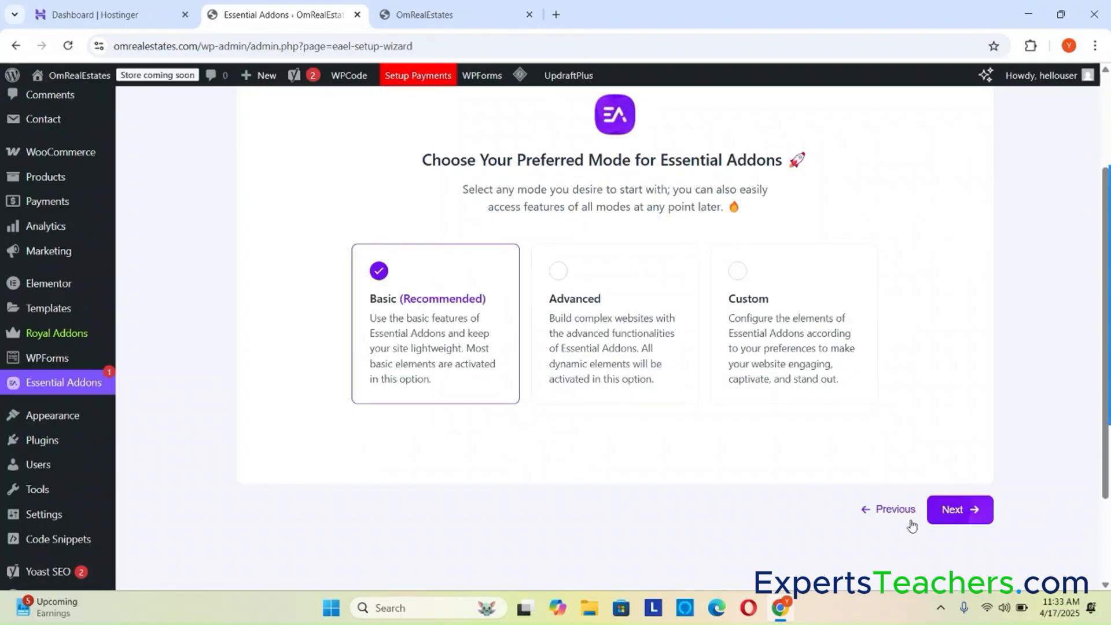
left_click(894, 511)
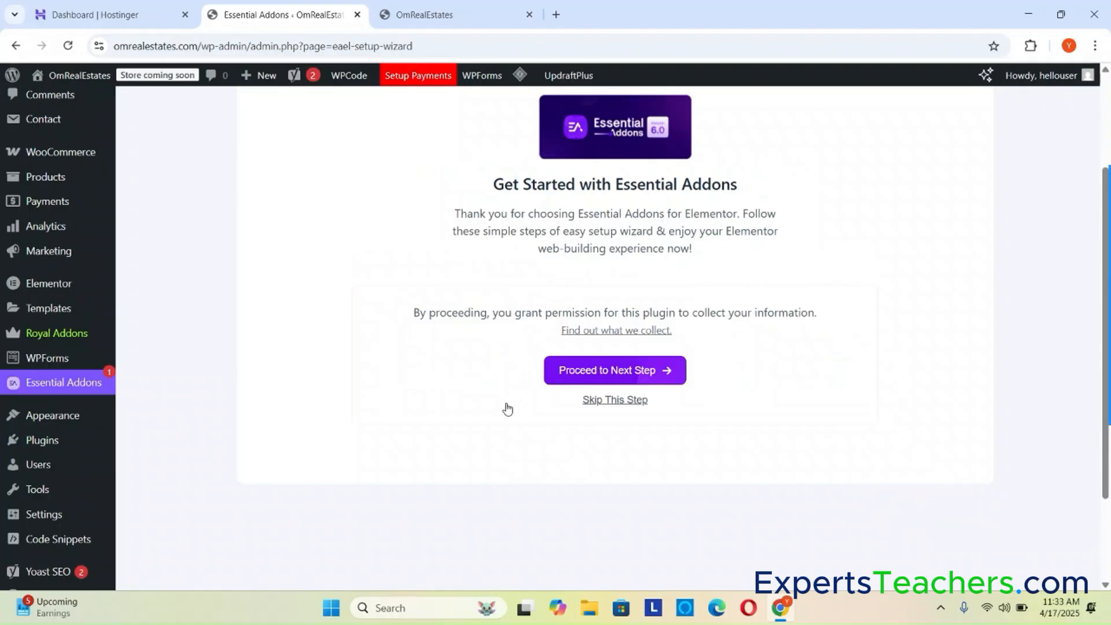
left_click(616, 401)
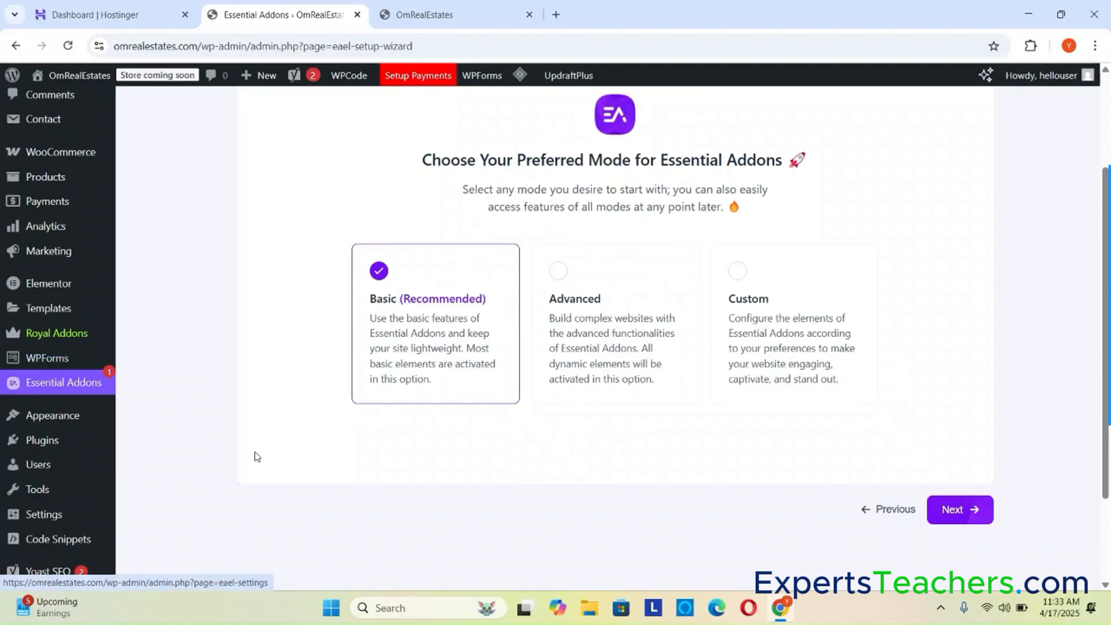
- Look through the admin menu entries of the newly activated plugins and open Yoast SEO's General page
scroll(236, 451, "down", 3)
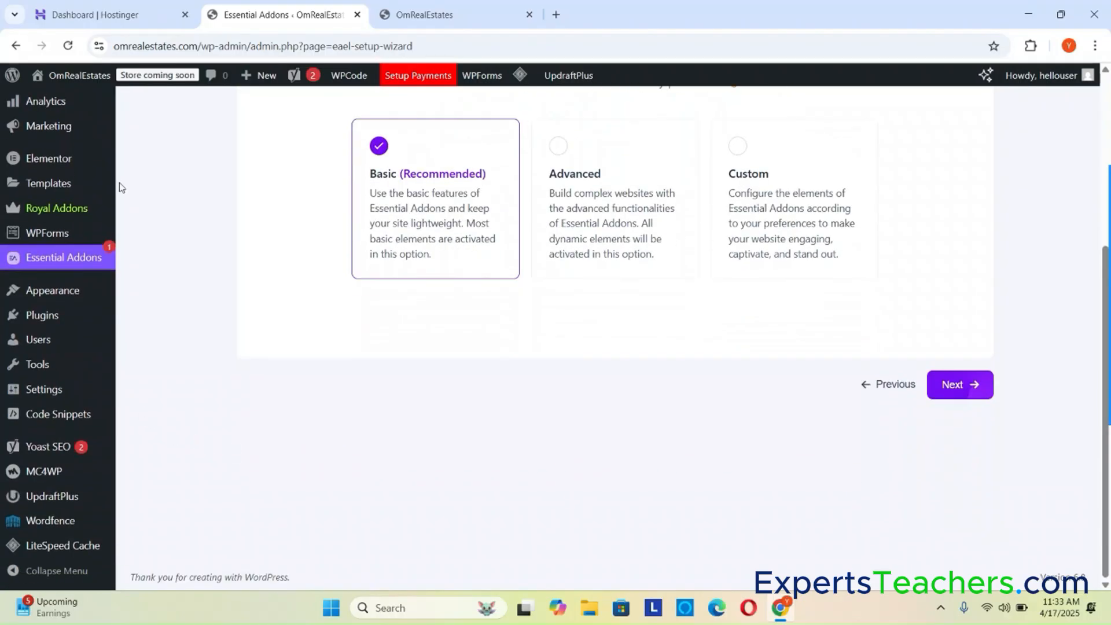
scroll(134, 258, "up", 3)
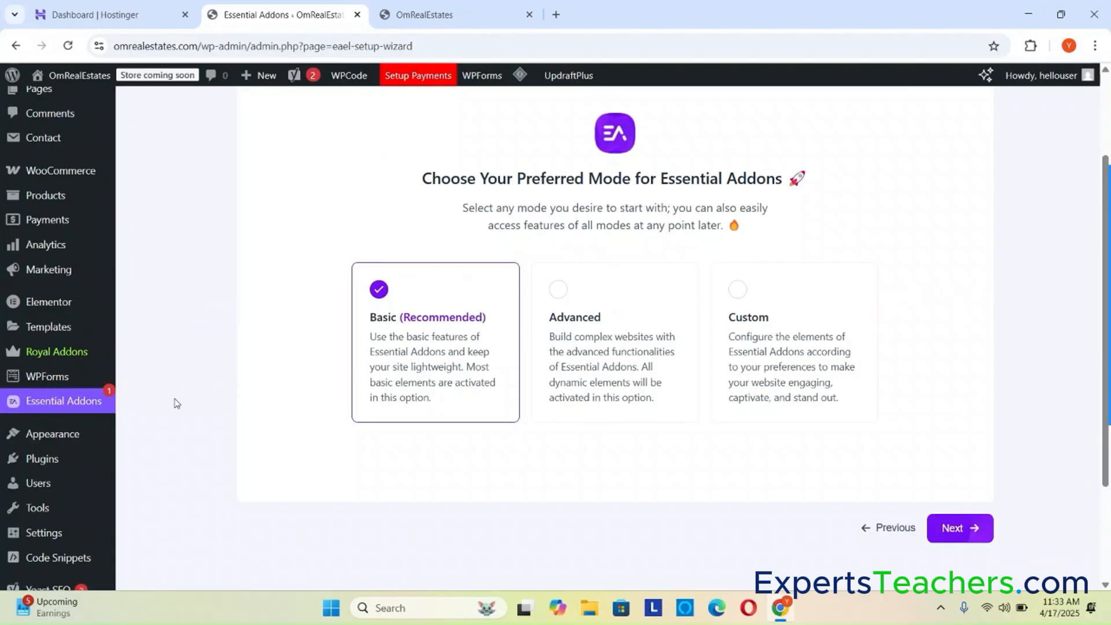
scroll(174, 401, "down", 3)
mouse_move(35, 455)
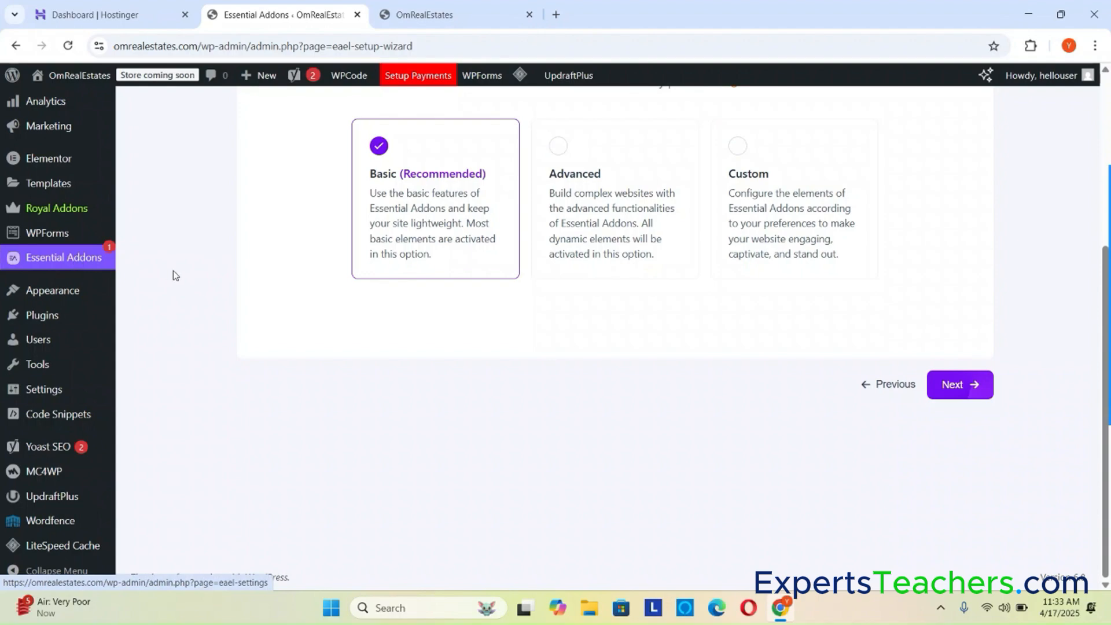
scroll(174, 273, "up", 5)
scroll(176, 276, "down", 5)
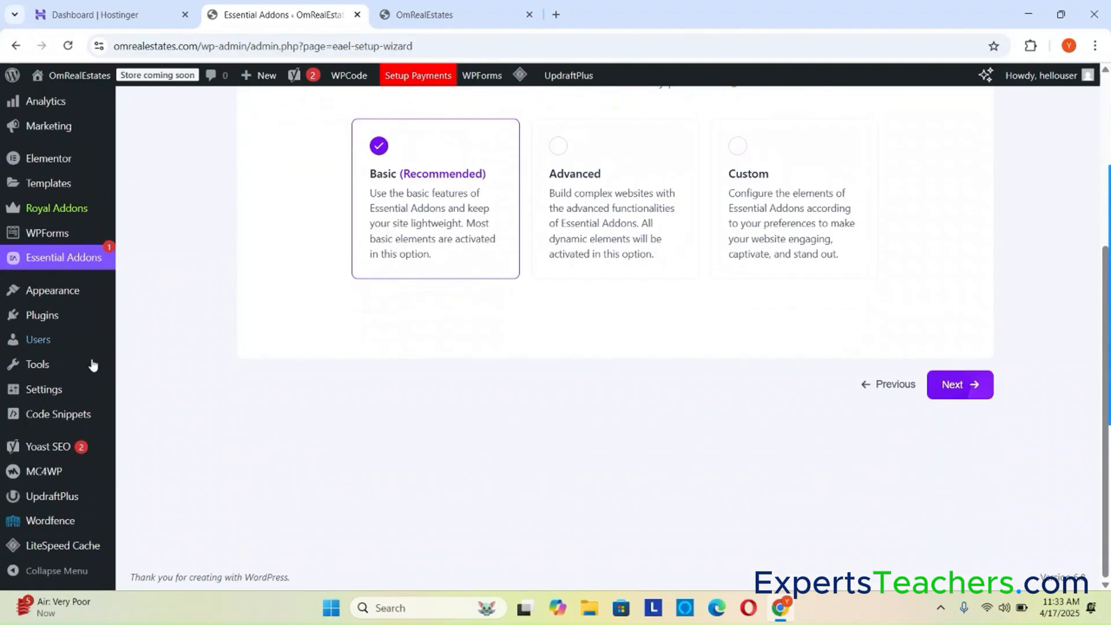
mouse_move(56, 456)
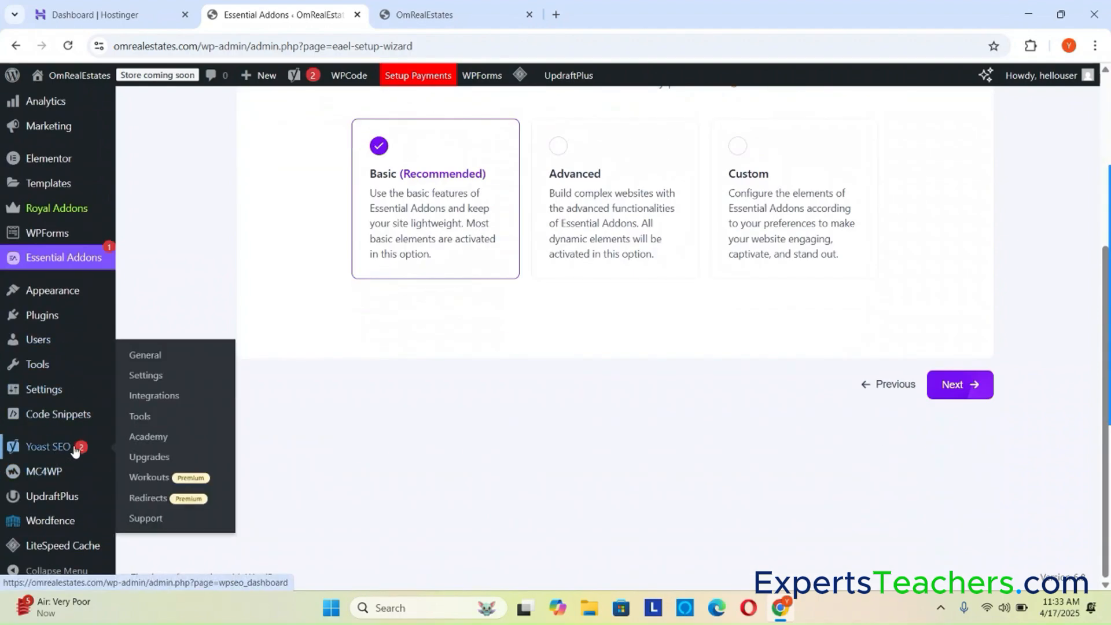
scroll(213, 320, "up", 5)
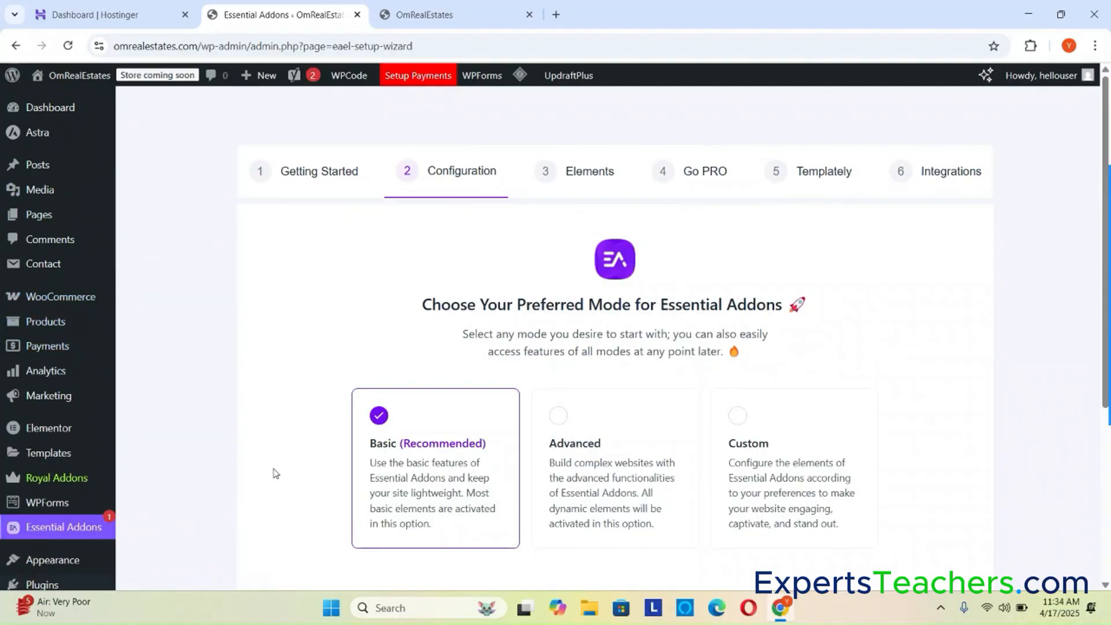
scroll(232, 473, "down", 5)
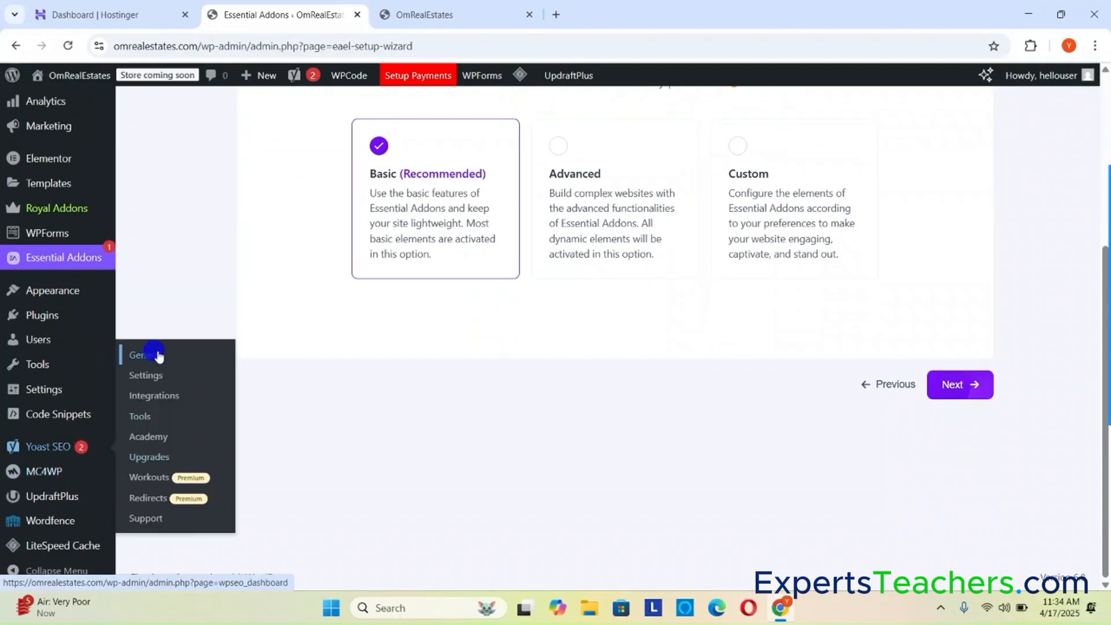
left_click(157, 356)
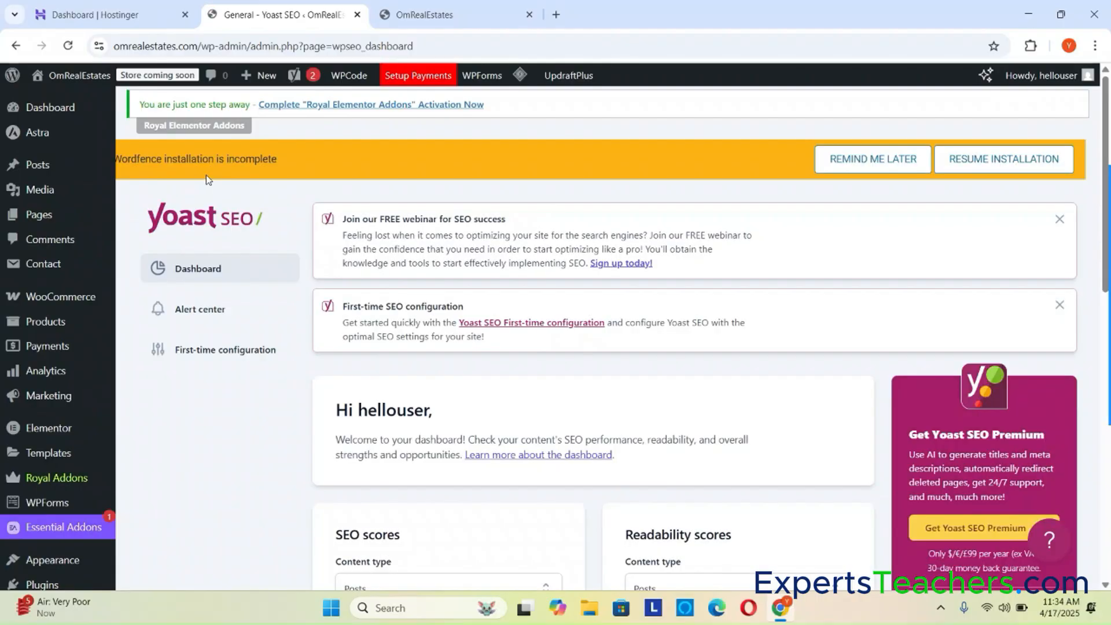
- Resume the Wordfence installation from its notice, dismiss the license registration dialog and look over the Wordfence Help page
left_click(986, 165)
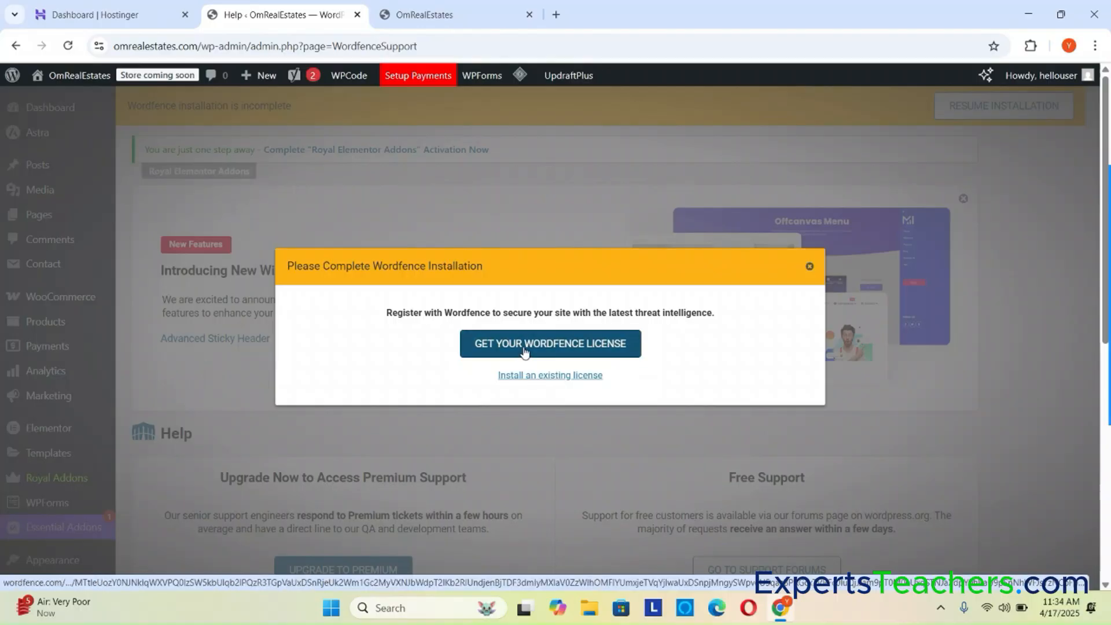
left_click(809, 267)
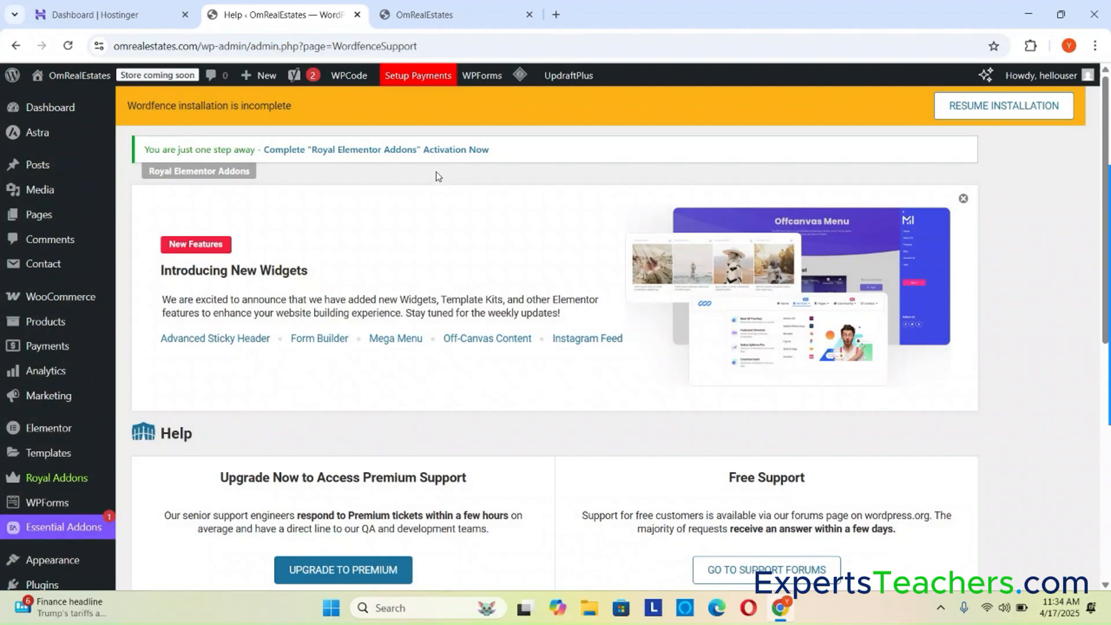
scroll(569, 221, "down", 5)
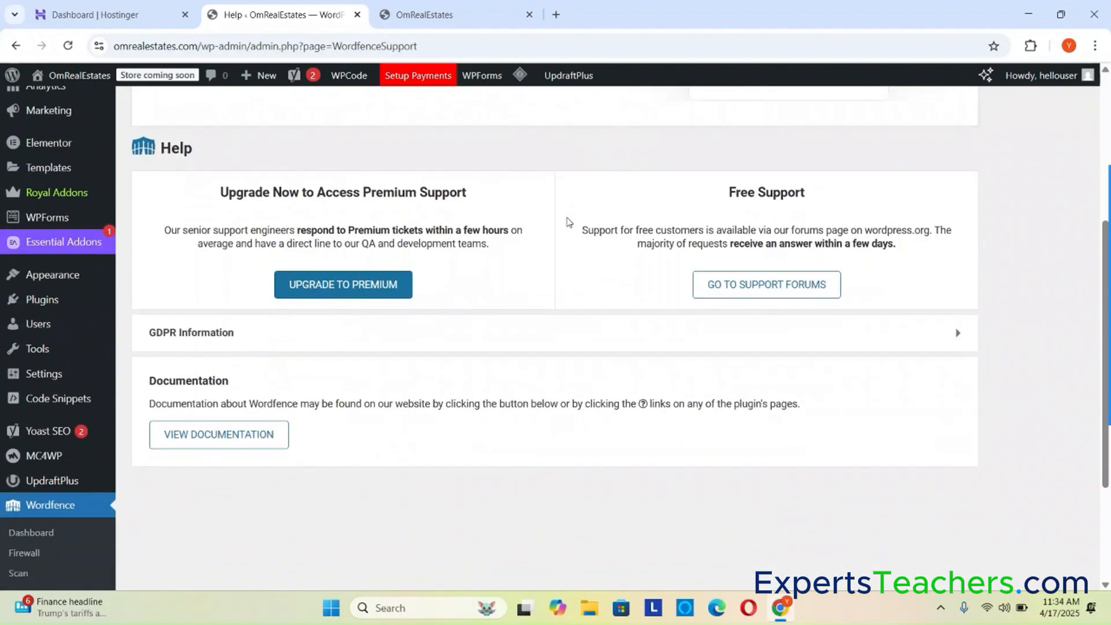
scroll(569, 222, "up", 5)
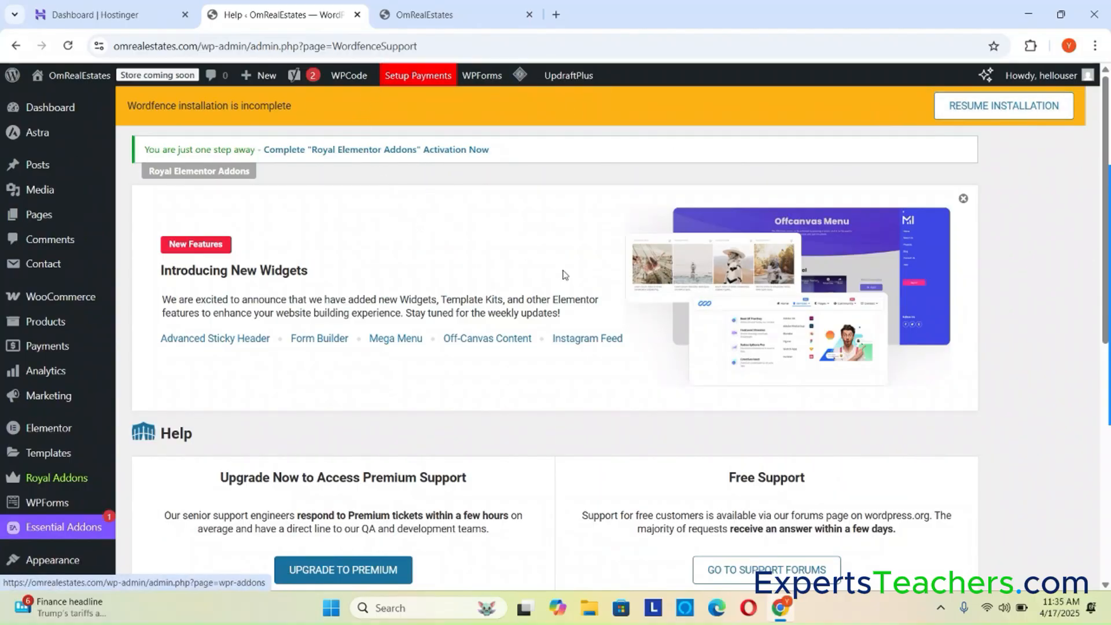
- Start the WooCommerce store setup wizard from WooCommerce Home and skip the question about which option best describes you
mouse_move(82, 306)
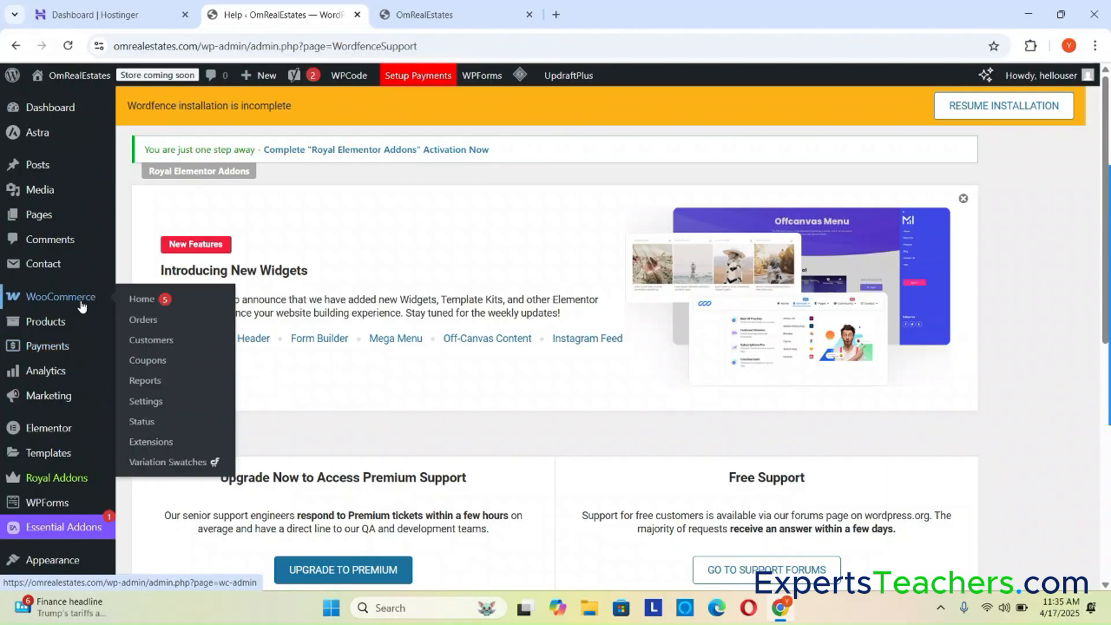
left_click(134, 300)
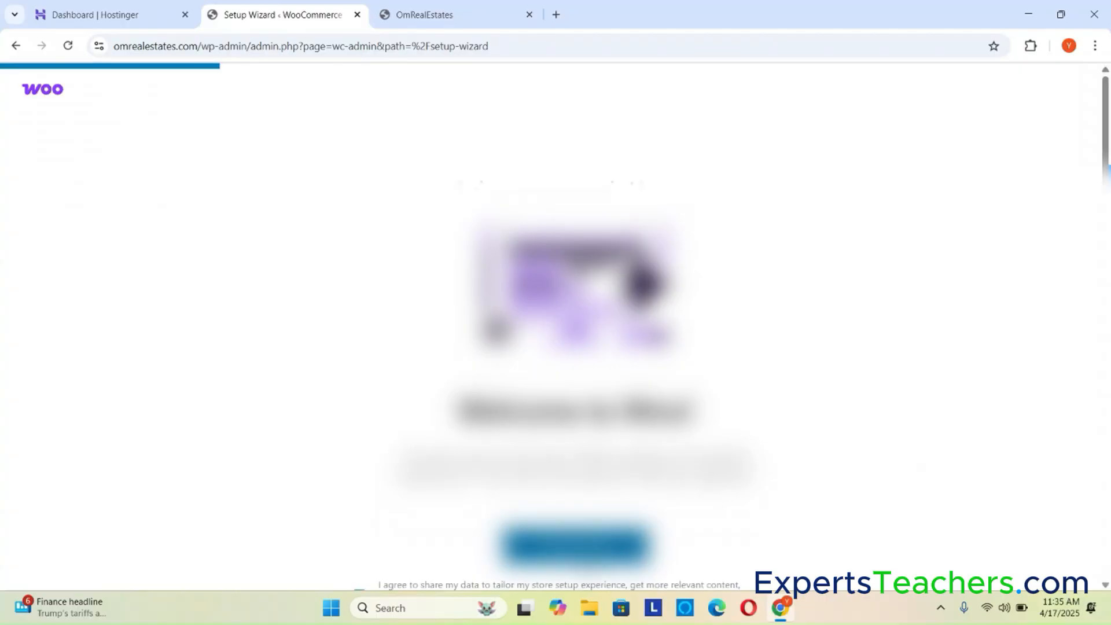
left_click(603, 545)
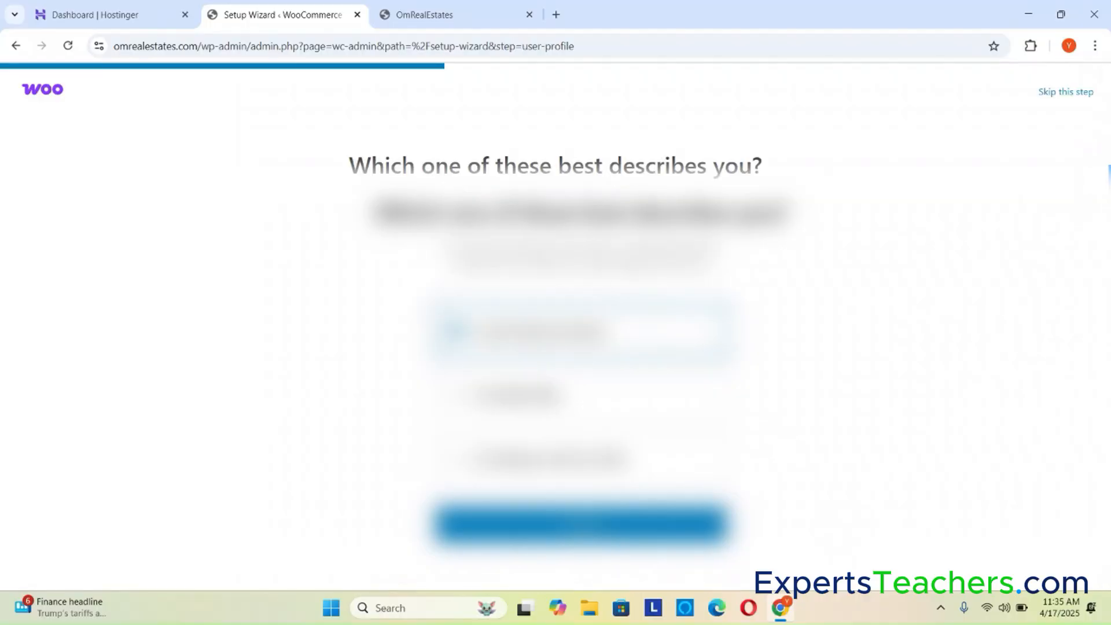
left_click(1066, 92)
left_click(1062, 93)
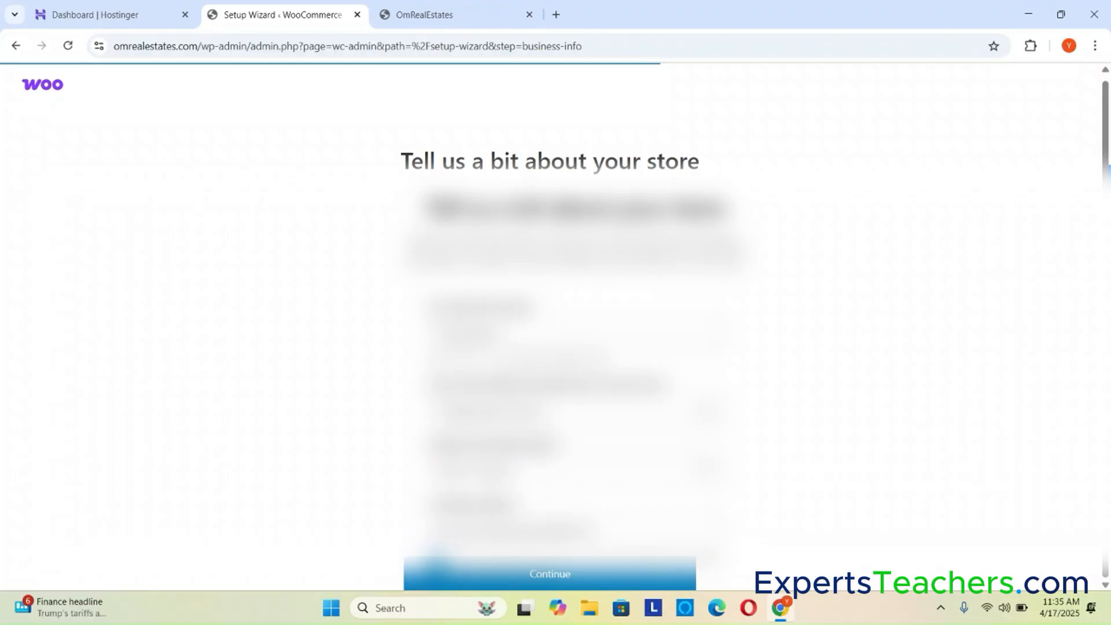
- Submit the store information form and continue through the wizard's plugins step, installing the extensions
left_click(567, 575)
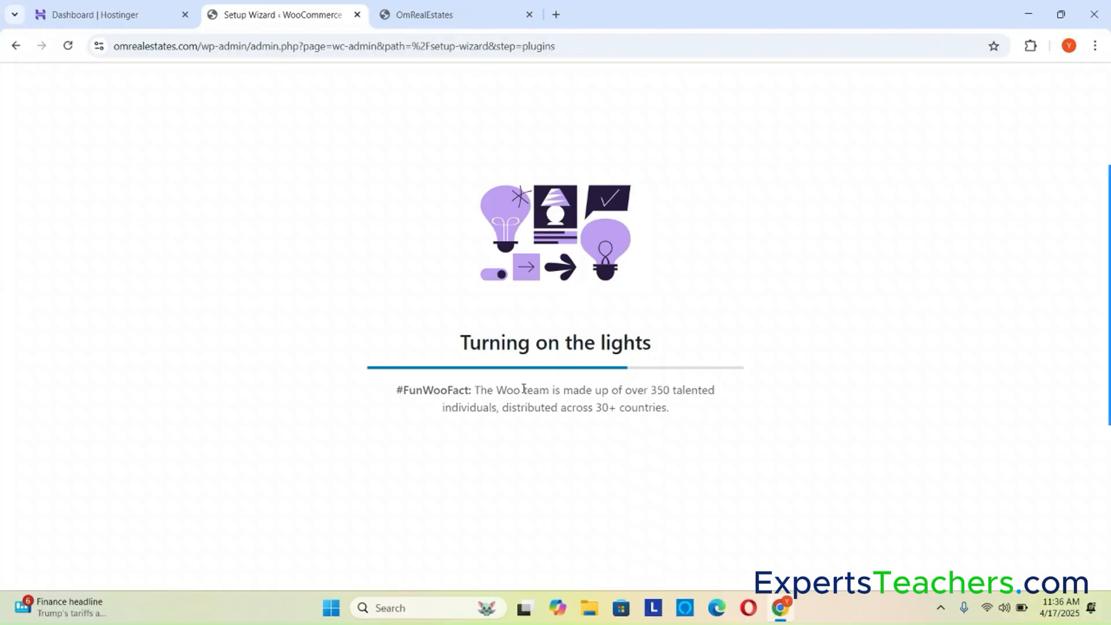
mouse_move(1102, 401)
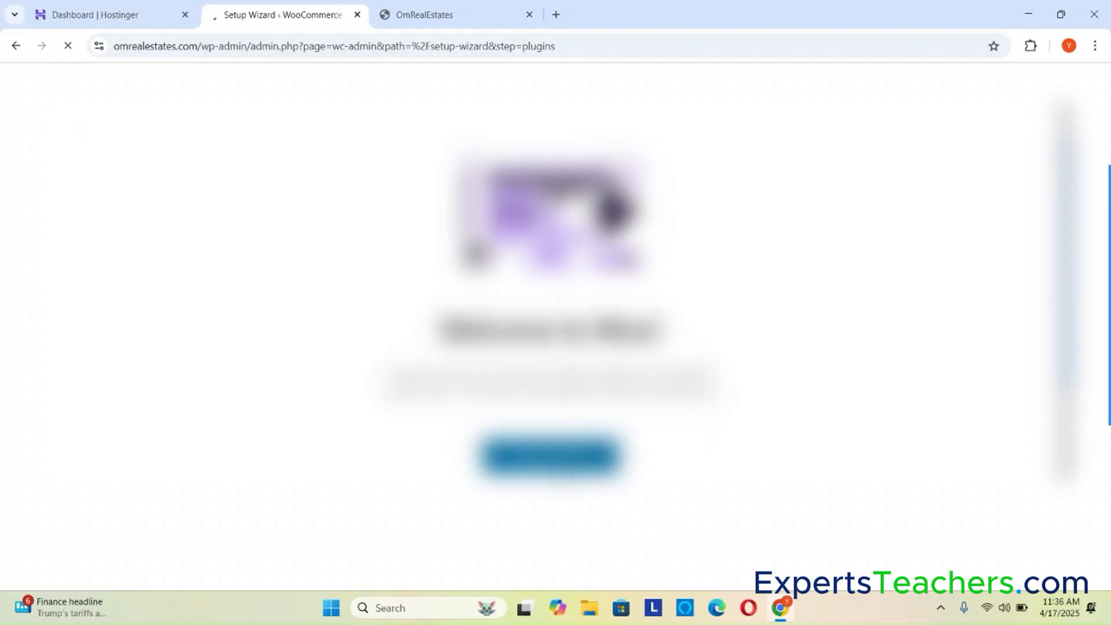
left_click(573, 456)
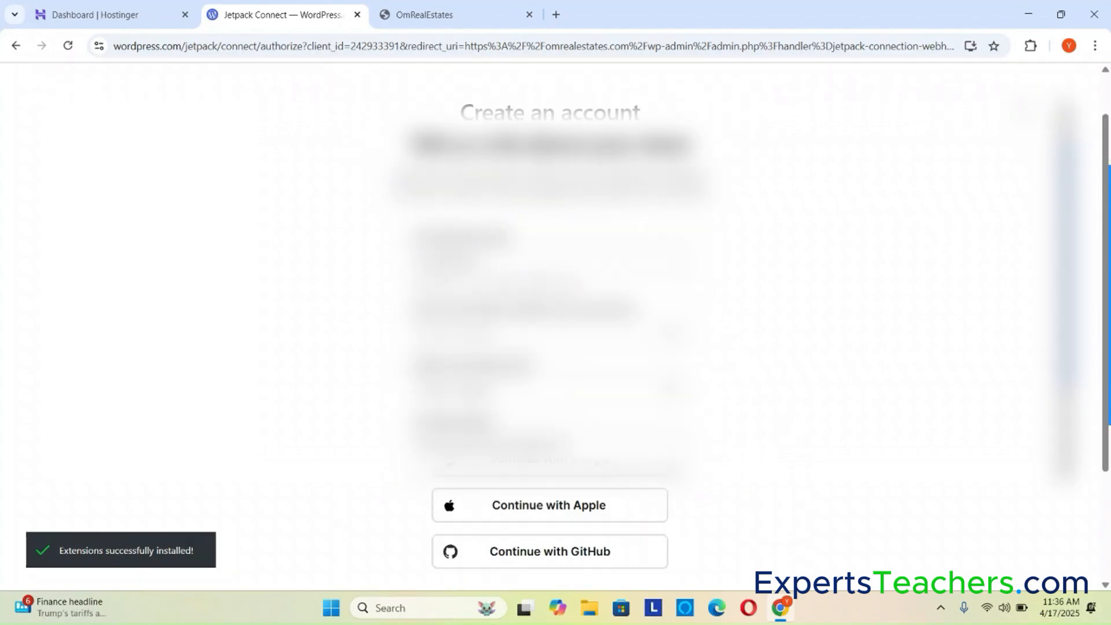
- Leave the Jetpack account creation page and look over the setup tasks on WooCommerce Home
left_click(1050, 90)
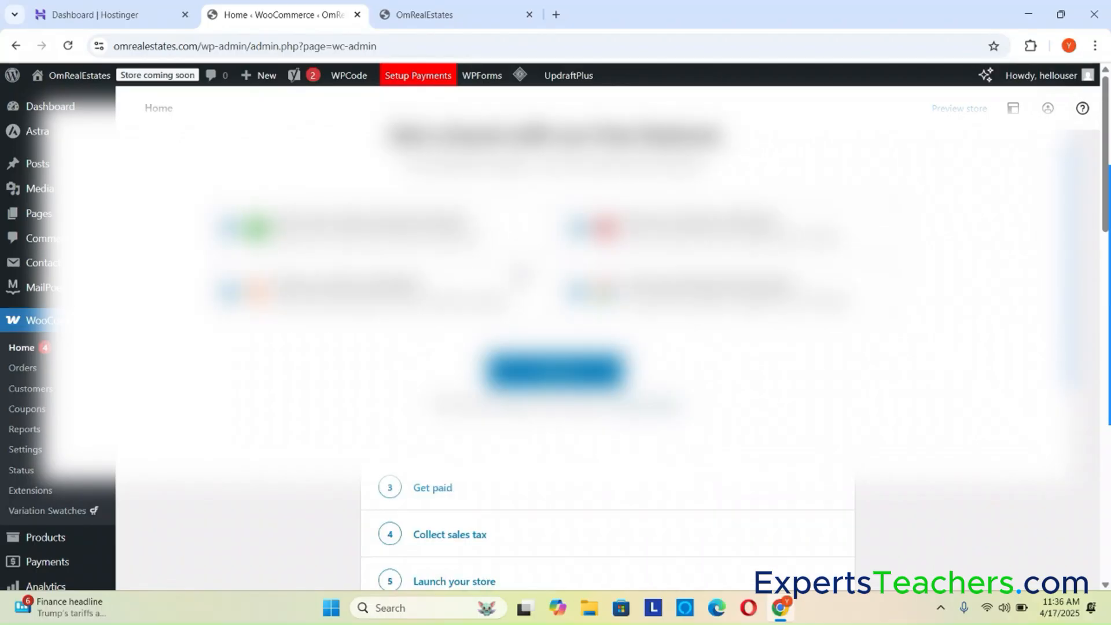
scroll(556, 324, "down", 3)
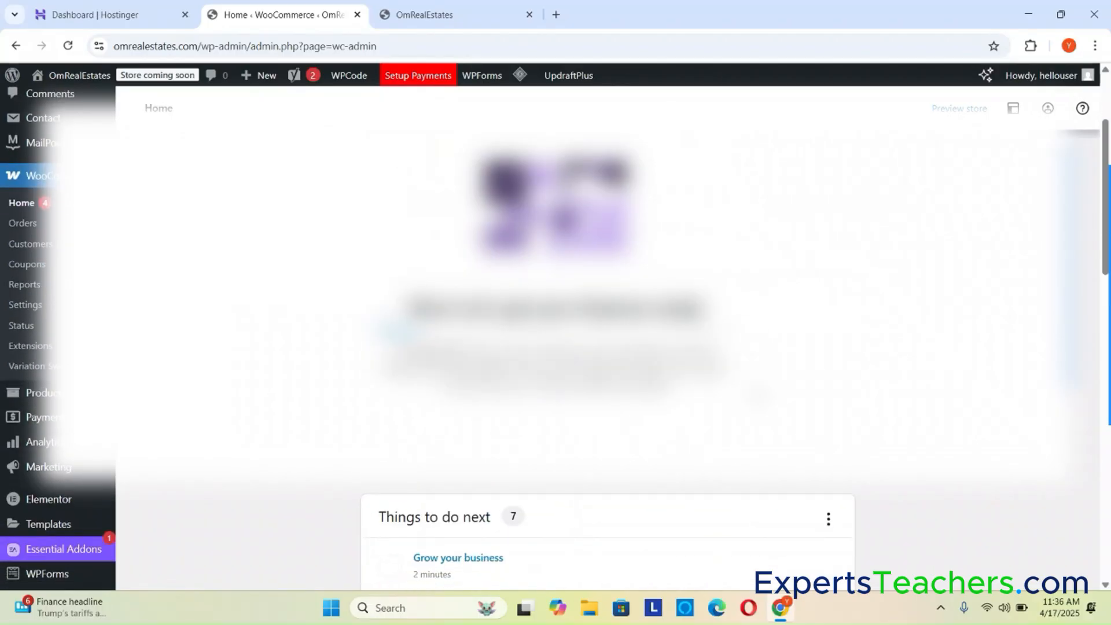
scroll(556, 347, "down", 4)
scroll(556, 347, "up", 4)
scroll(556, 347, "up", 3)
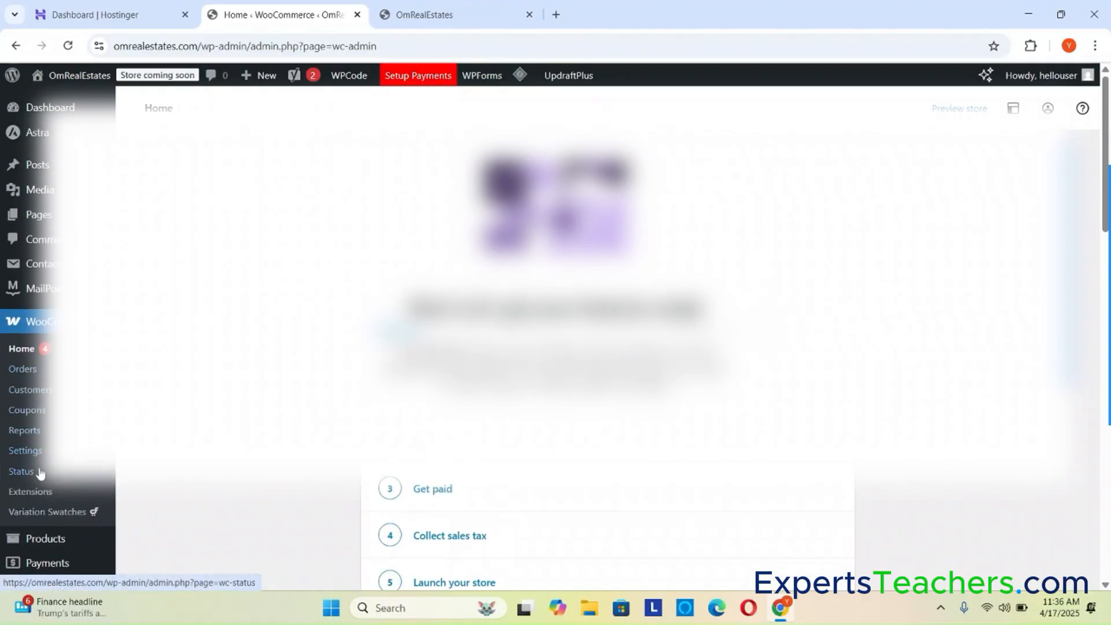
- Open the WooCommerce settings and dismiss the new widgets banner and the Pinterest for WooCommerce notice
left_click(26, 451)
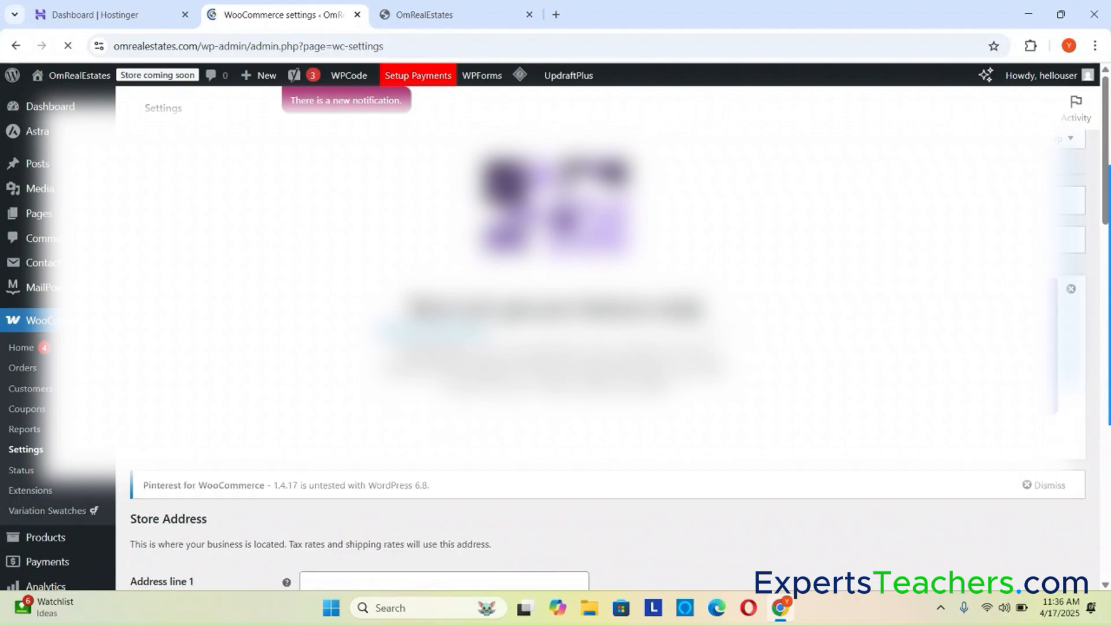
scroll(862, 434, "down", 1)
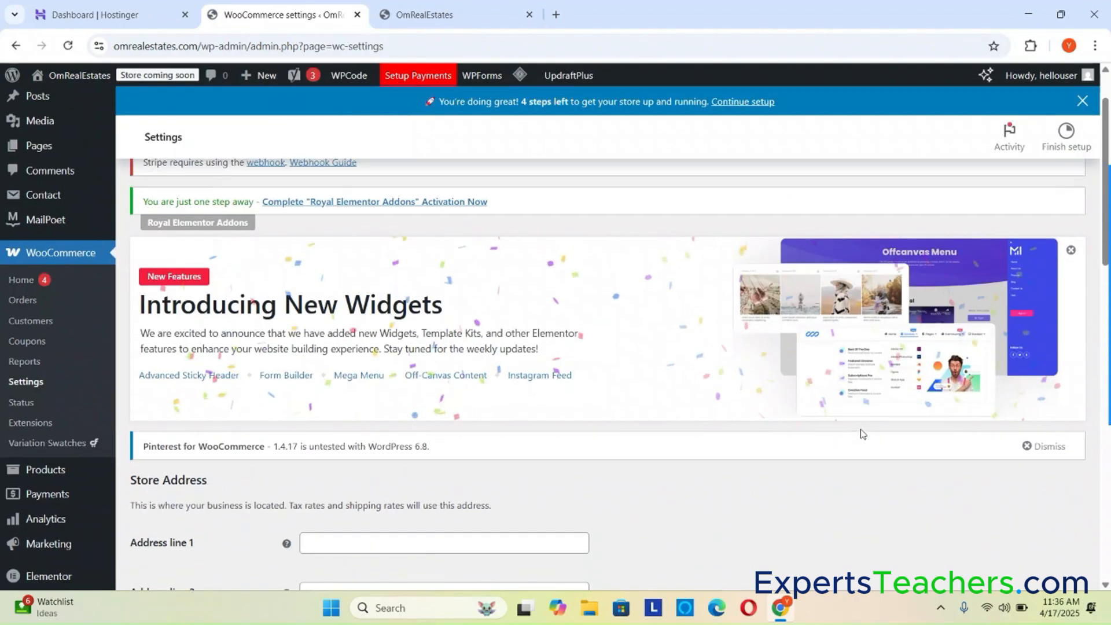
left_click(1073, 250)
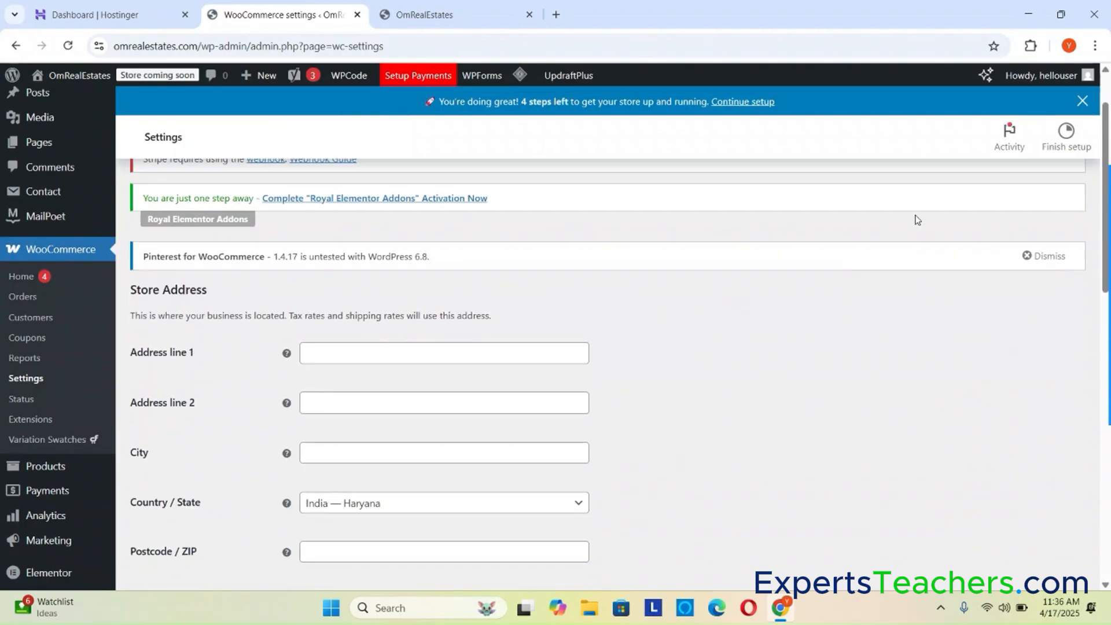
scroll(996, 242, "up", 1)
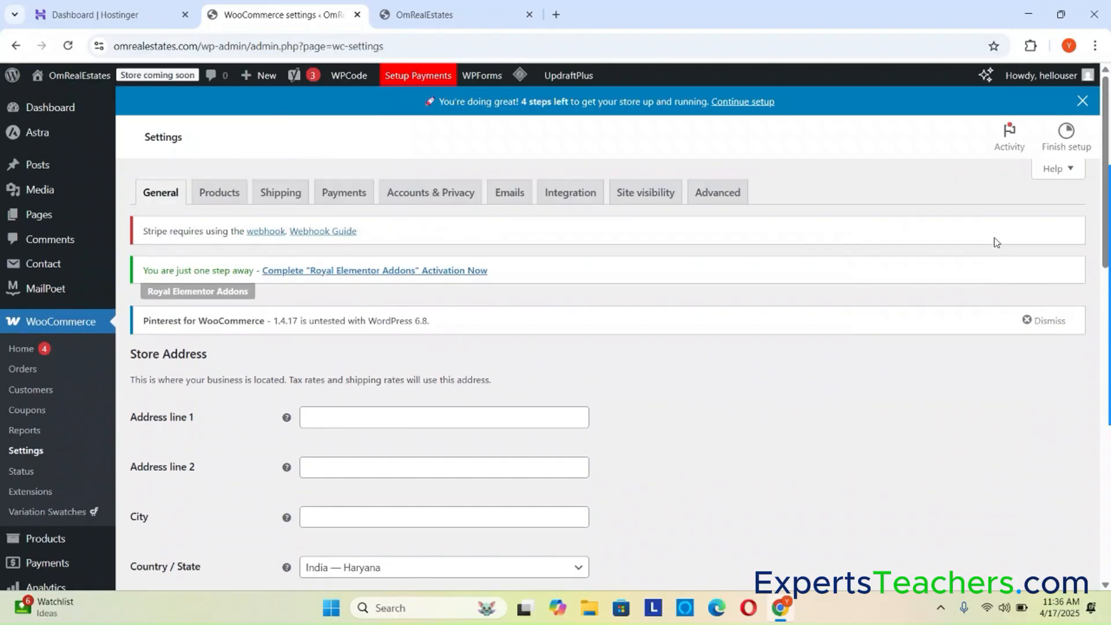
left_click(1046, 321)
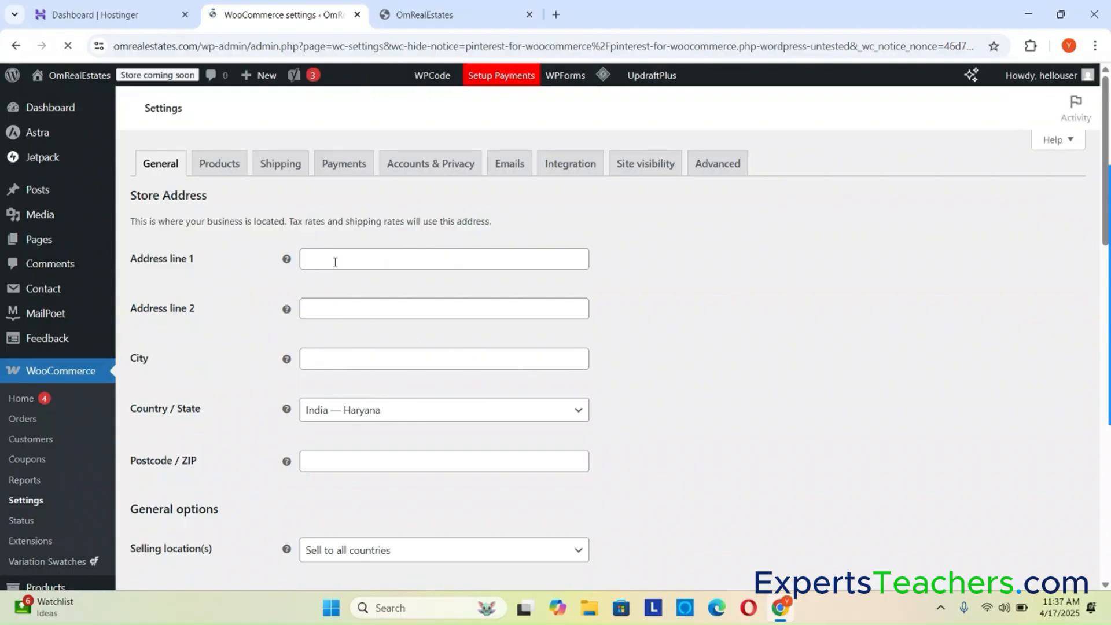
- Fill in the store address with "test" for both address lines and the city, and enter the store's postcode
scroll(415, 385, "down", 1)
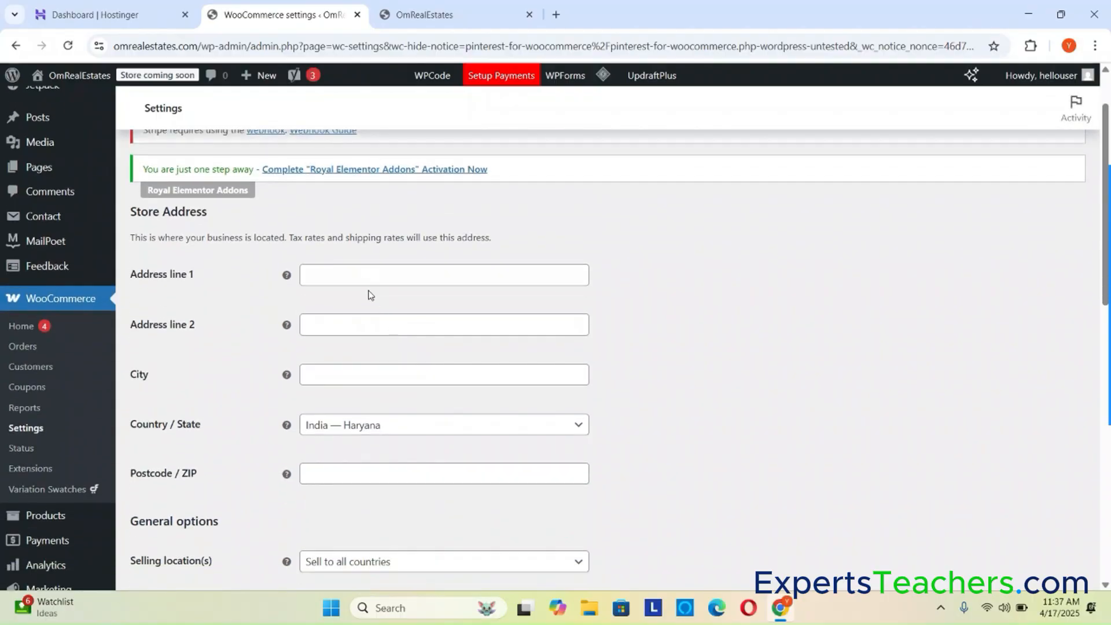
left_click(345, 271)
type("test")
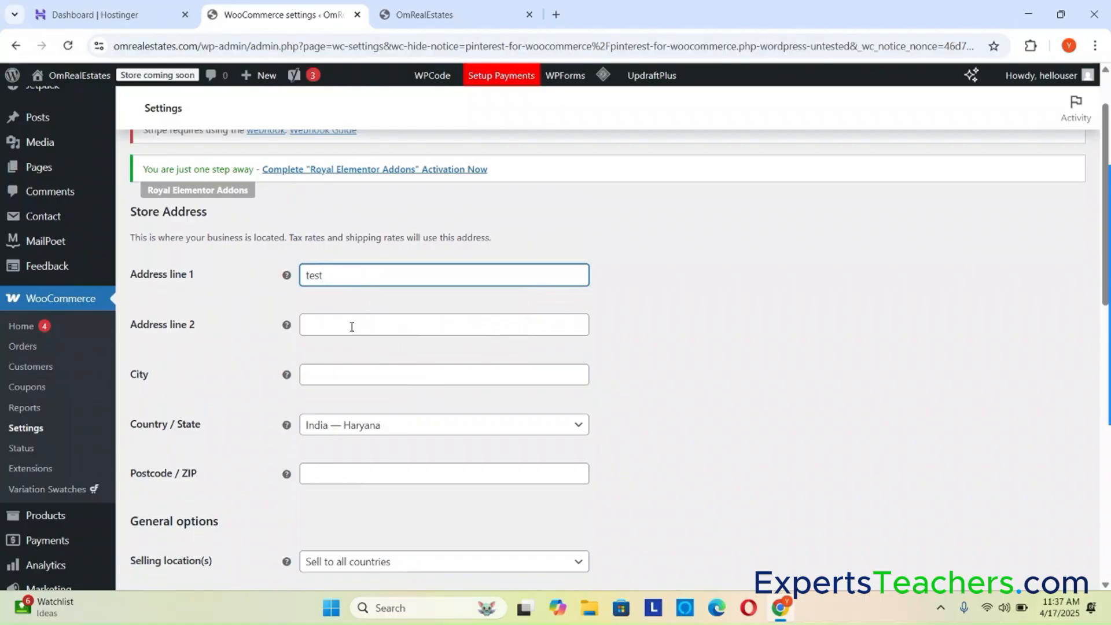
left_click(352, 327)
type("test")
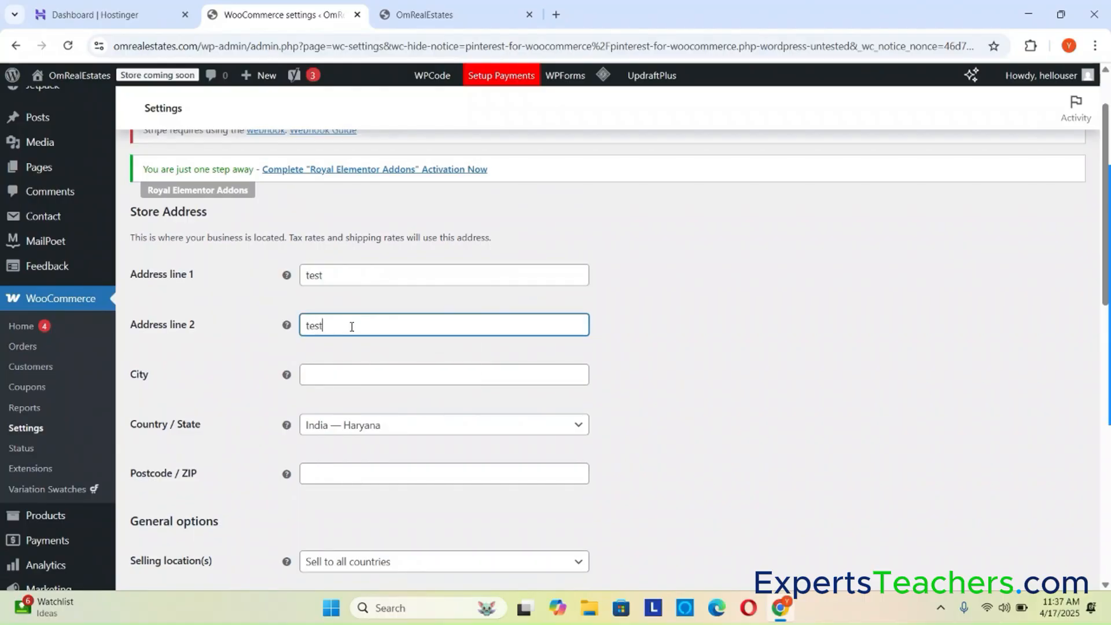
left_click(358, 379)
type("test")
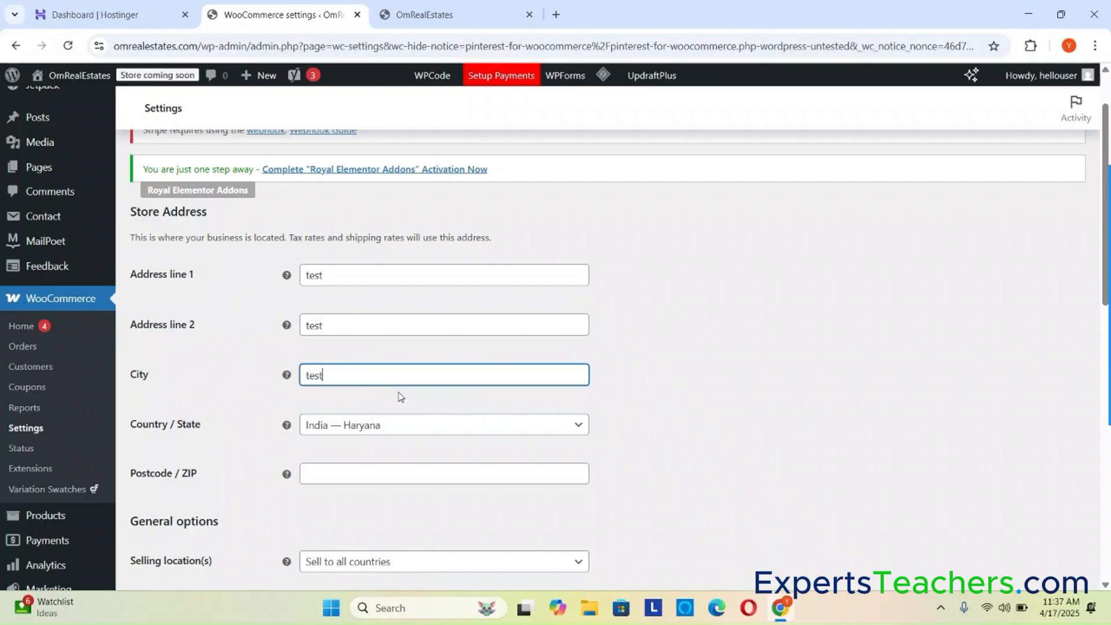
scroll(401, 397, "down", 3)
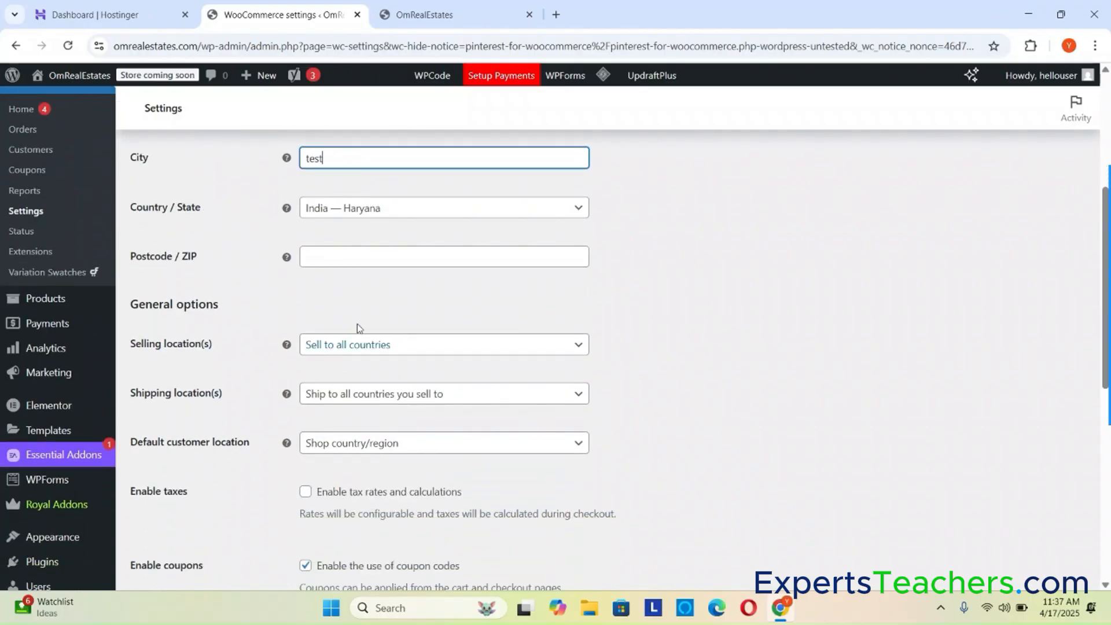
left_click(359, 258)
type("12")
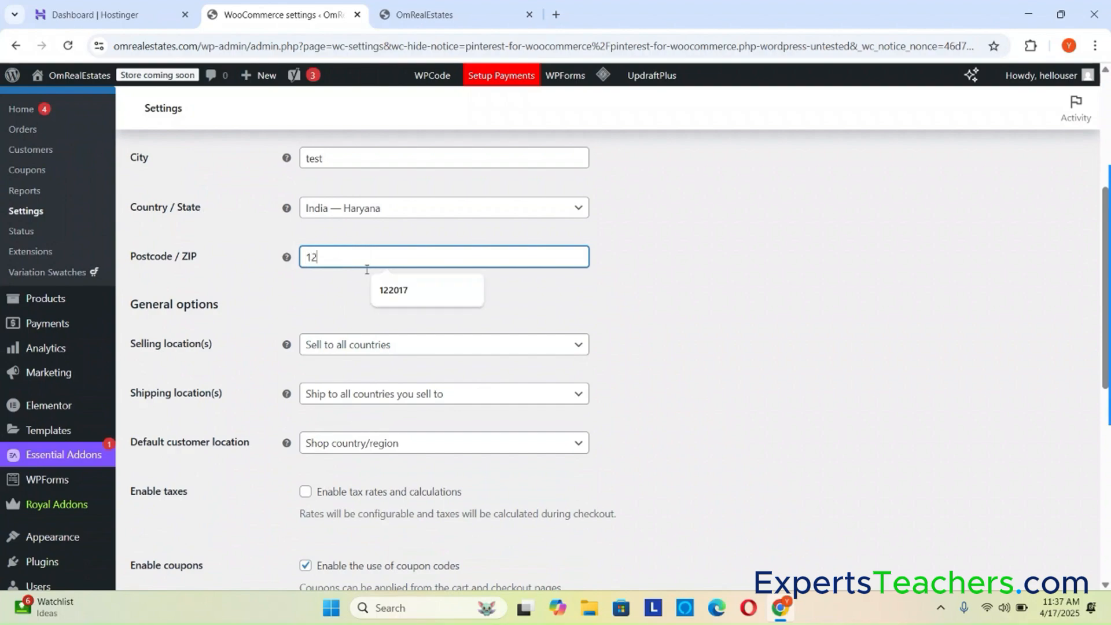
left_click(427, 289)
left_click(769, 268)
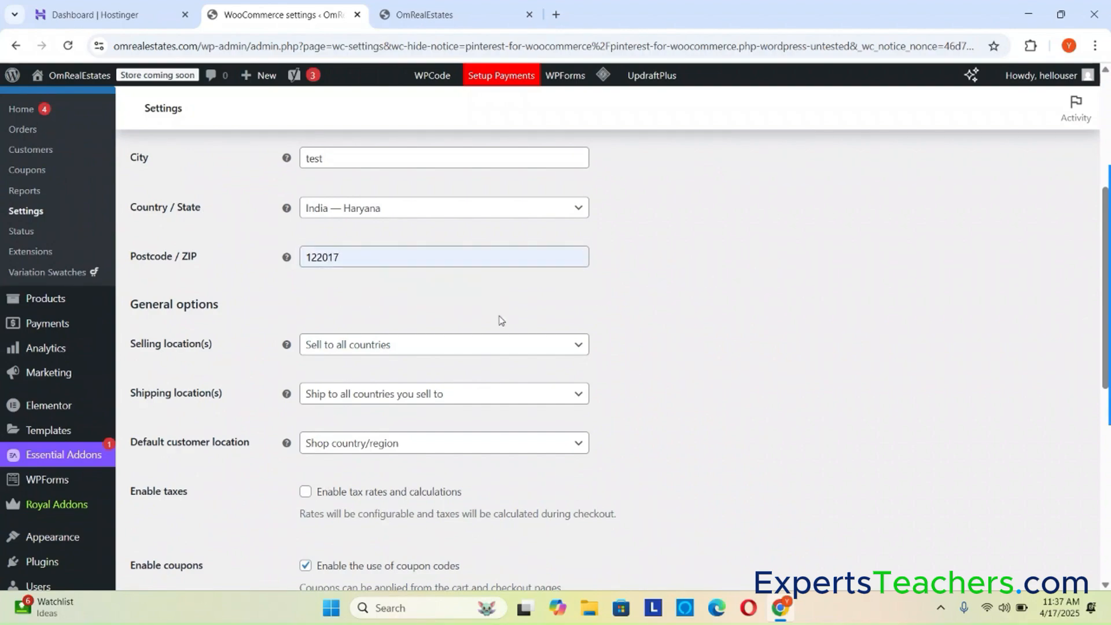
- Review the available selling location options, keeping Sell to all countries
scroll(739, 376, "down", 2)
left_click(492, 202)
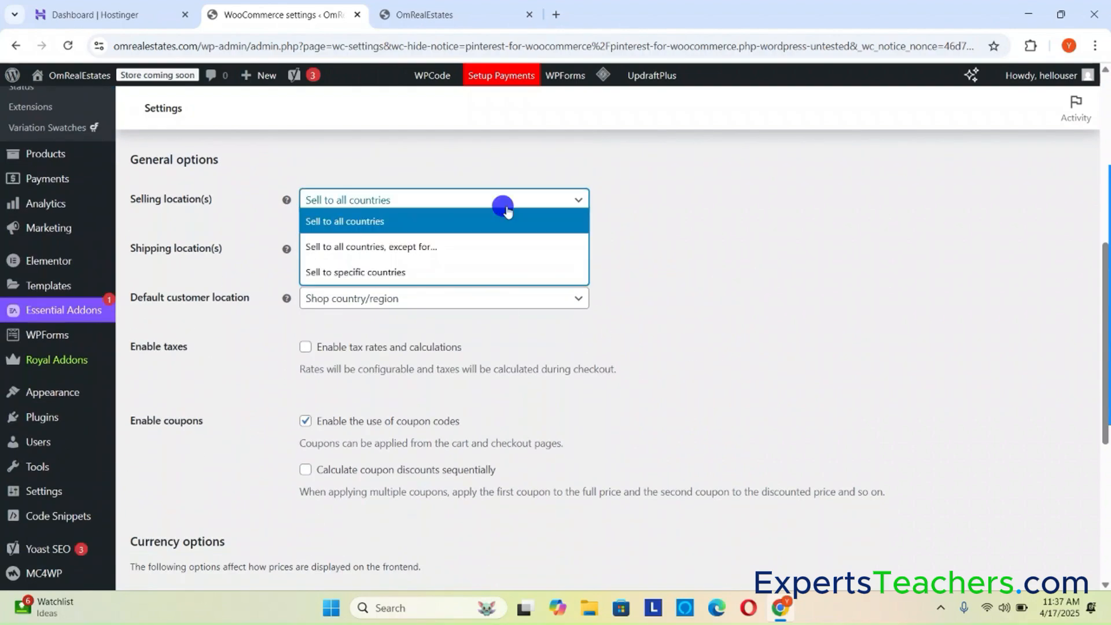
left_click(703, 200)
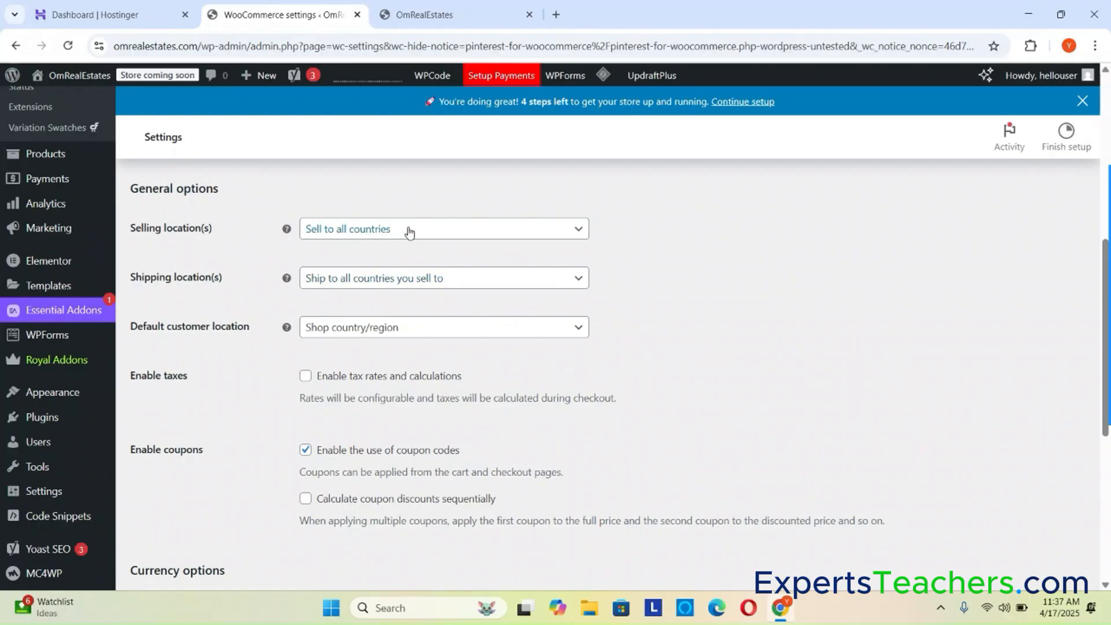
left_click(429, 232)
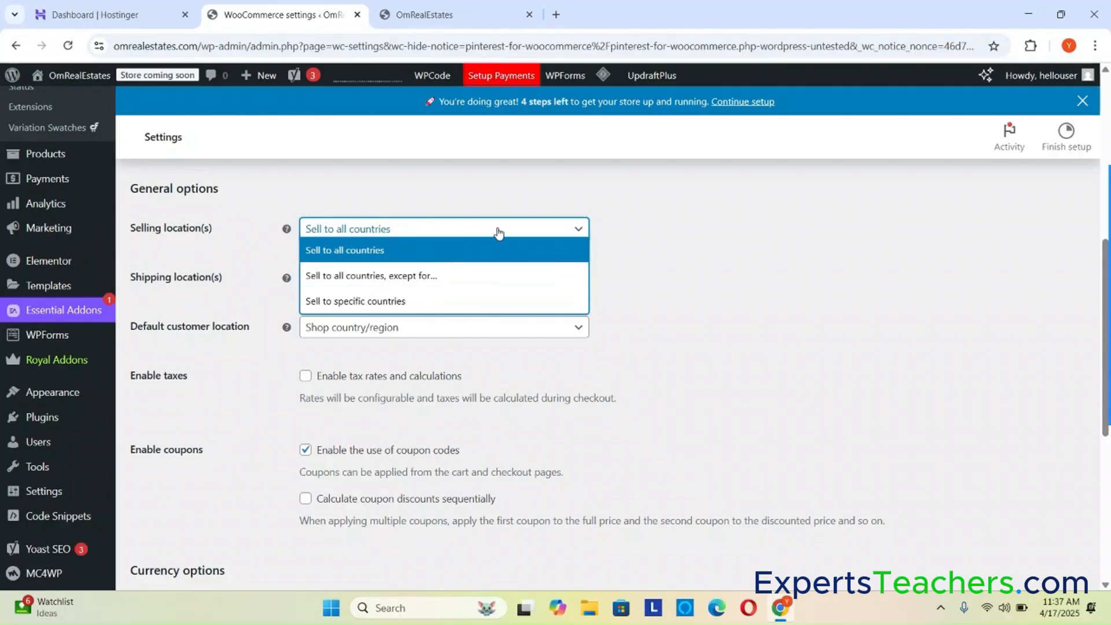
left_click(527, 229)
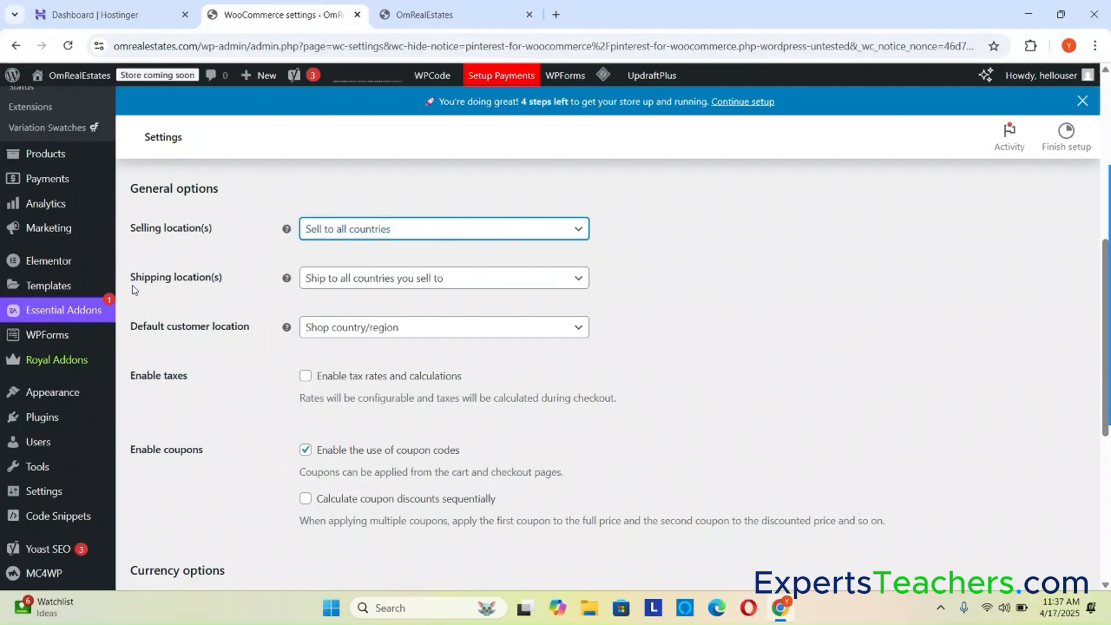
- Try Disable shipping & shipping calculations for the shipping locations and restore Ship to all countries you sell to
left_click(528, 282)
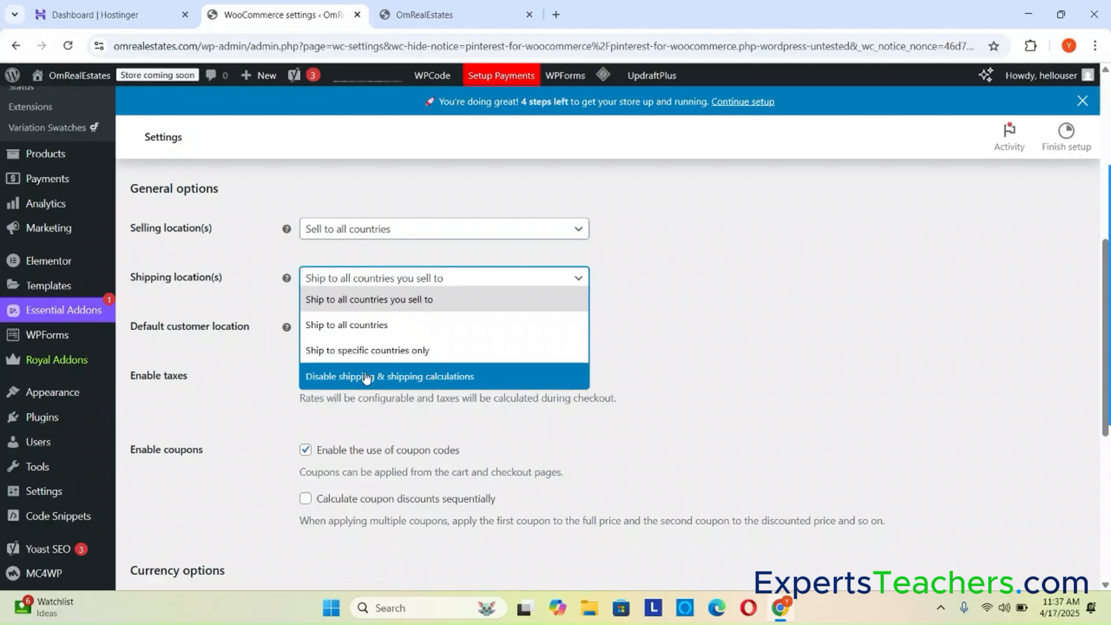
left_click(346, 377)
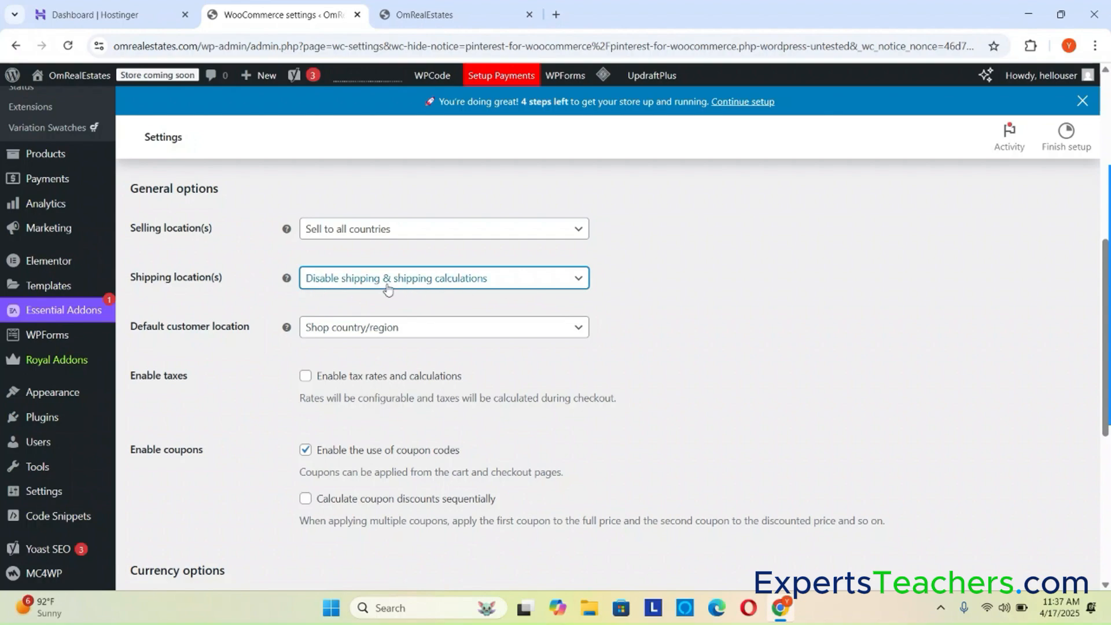
left_click(498, 288)
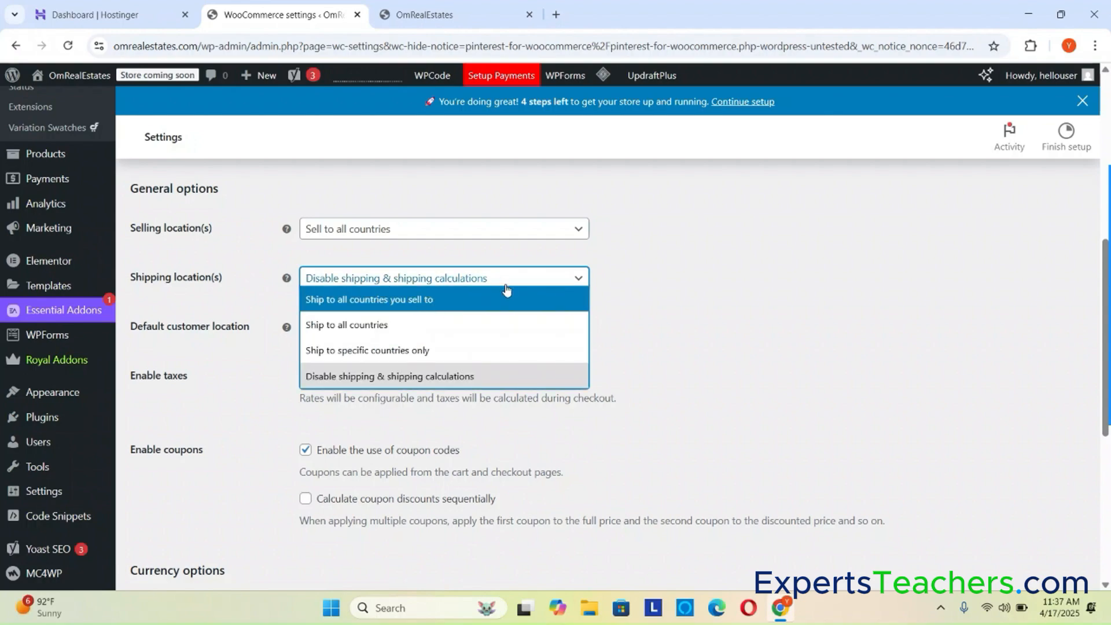
left_click(417, 298)
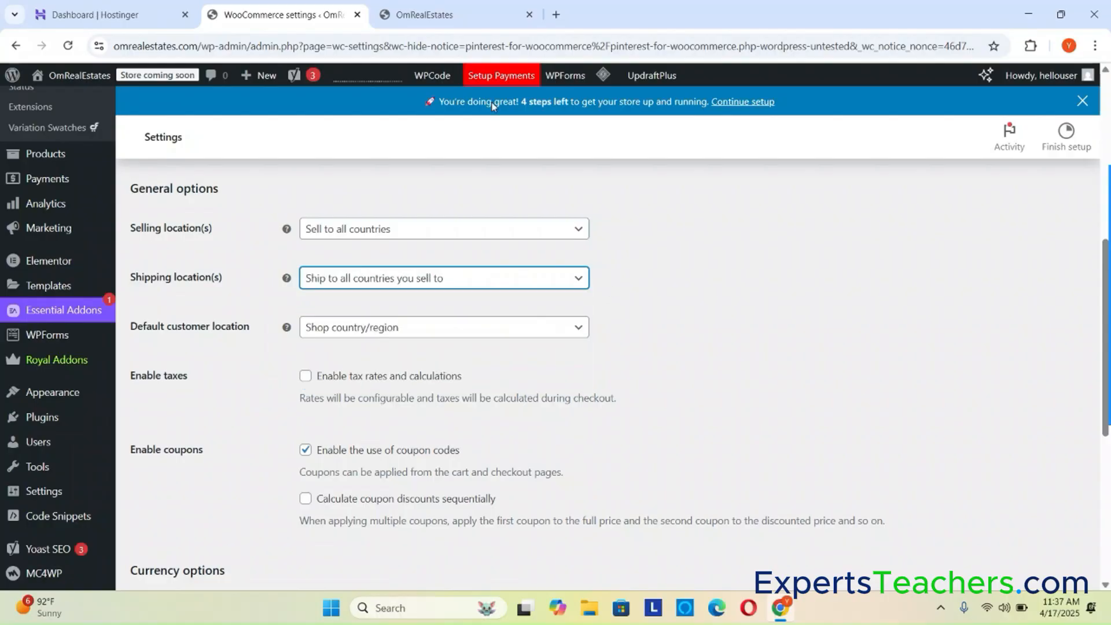
- View the OmRealEstates storefront home page and return to the WooCommerce general settings
left_click(472, 15)
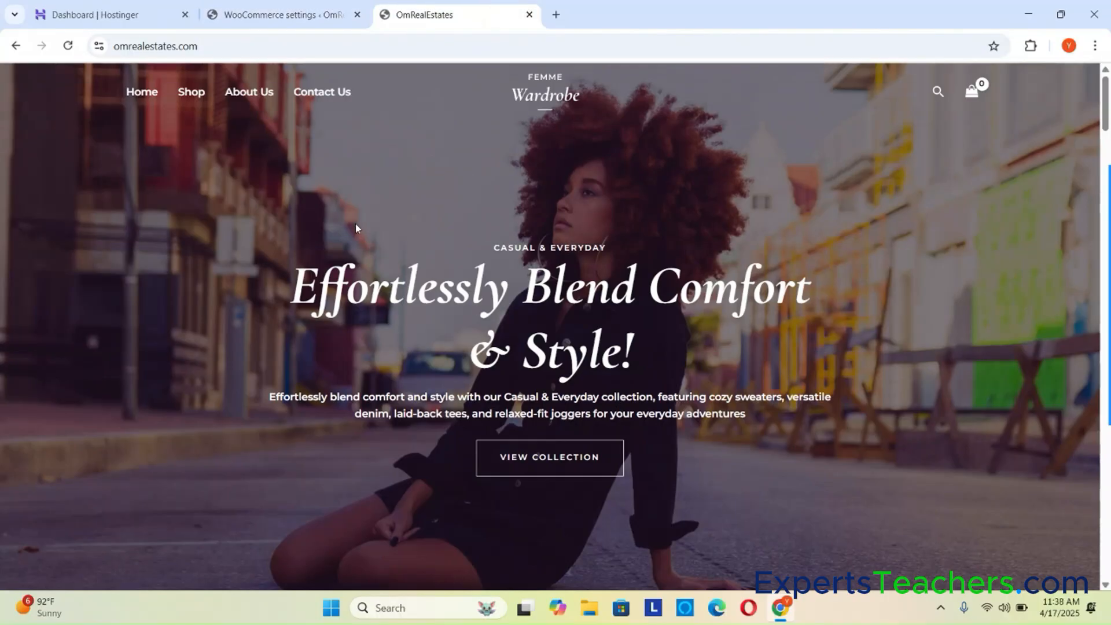
left_click(284, 15)
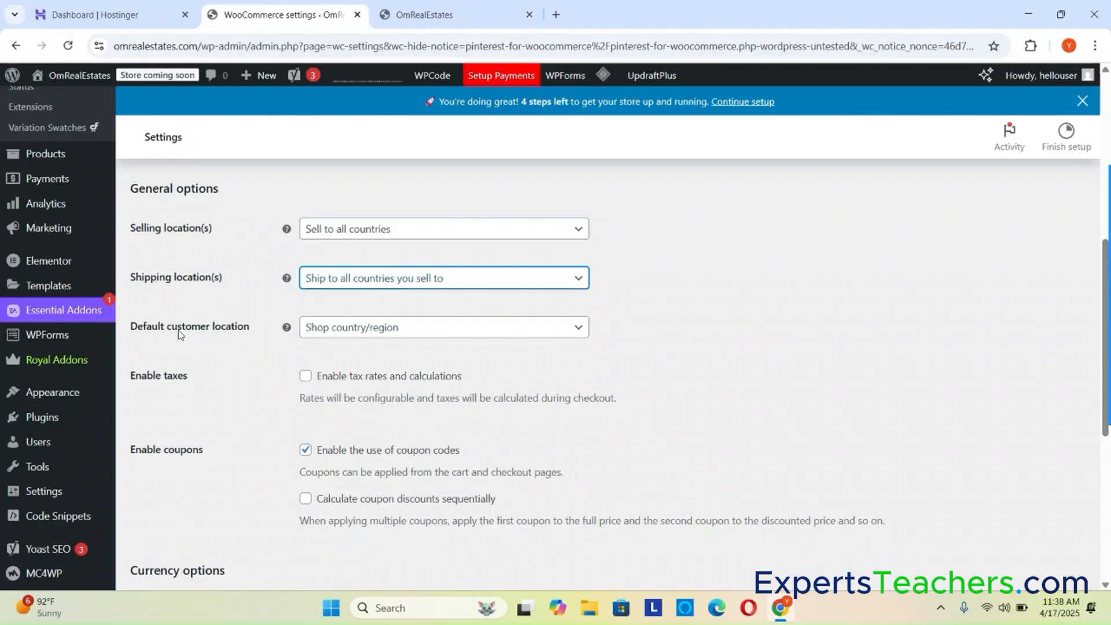
left_click(807, 324)
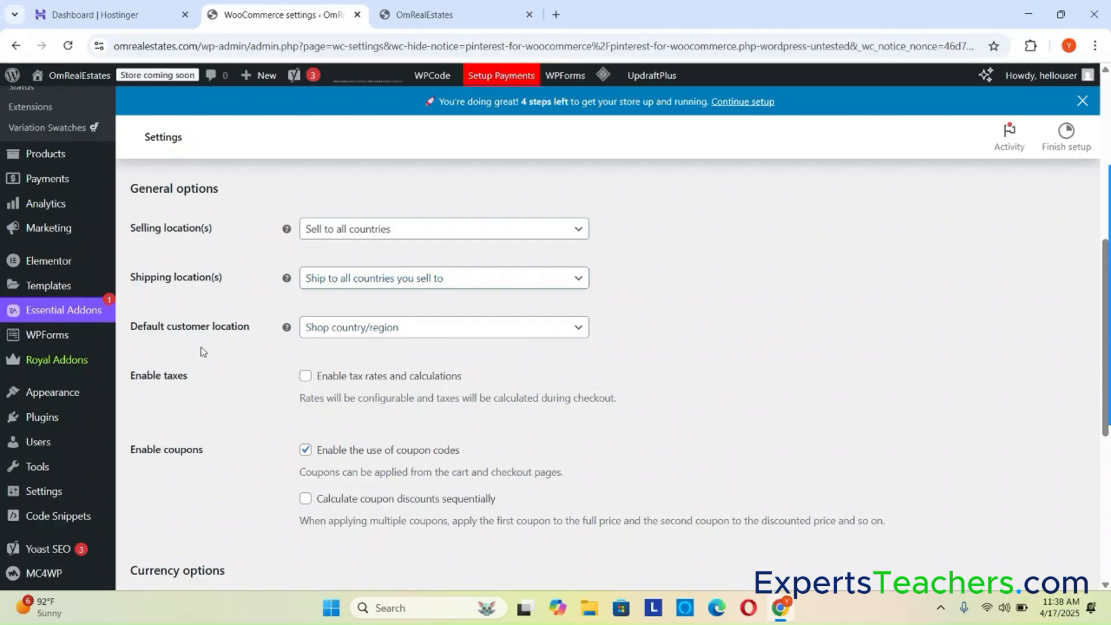
- Enable tax rates and calculations, leave sequential coupon discounts off, and save the general settings
scroll(674, 353, "down", 1)
scroll(674, 354, "down", 2)
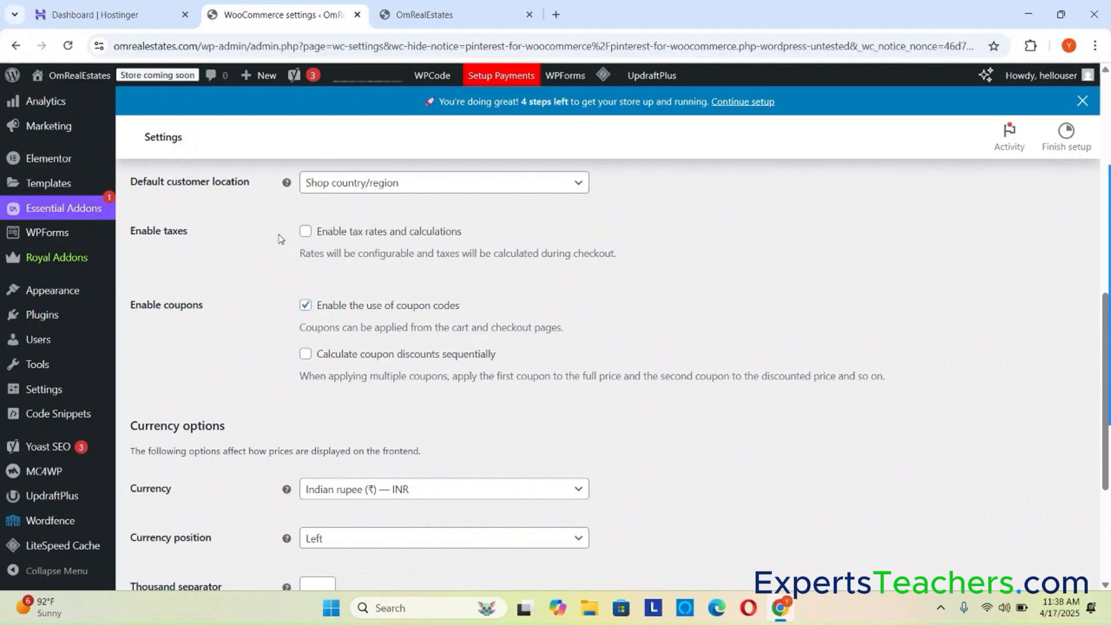
left_click(305, 232)
scroll(430, 313, "down", 3)
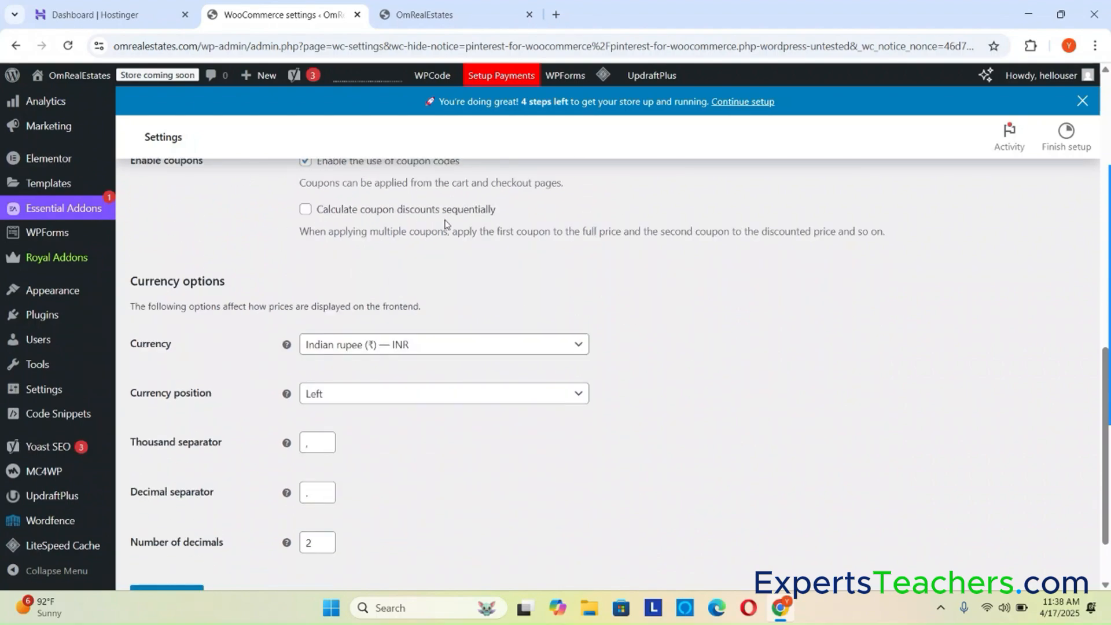
left_click_drag(497, 215, 444, 212)
left_click(637, 184)
left_click(305, 209)
left_click(305, 209)
scroll(734, 289, "down", 1)
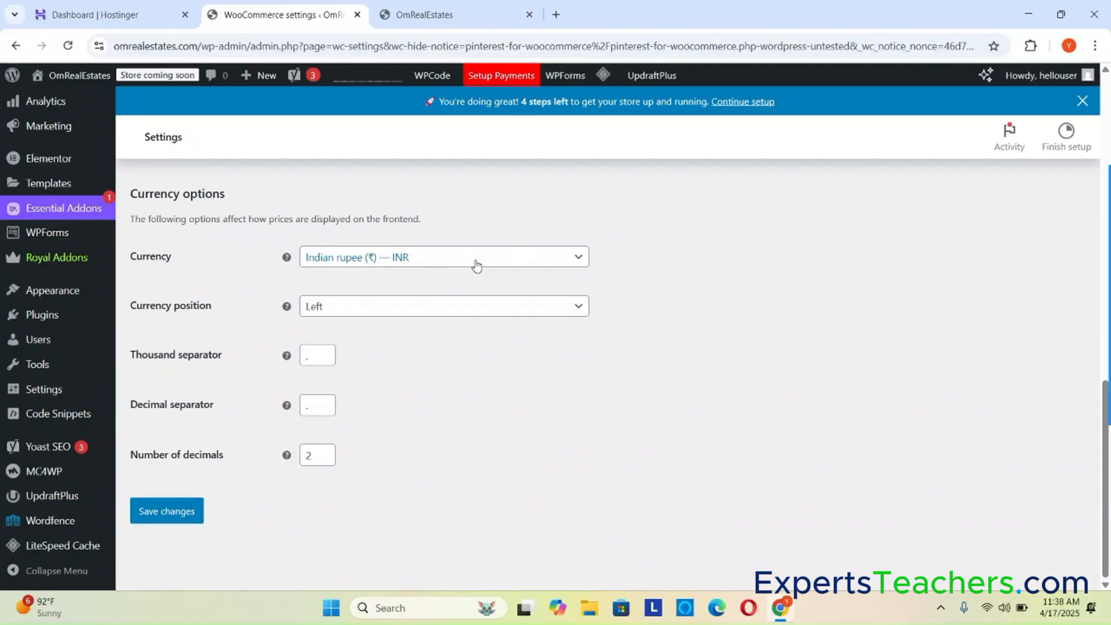
left_click(174, 514)
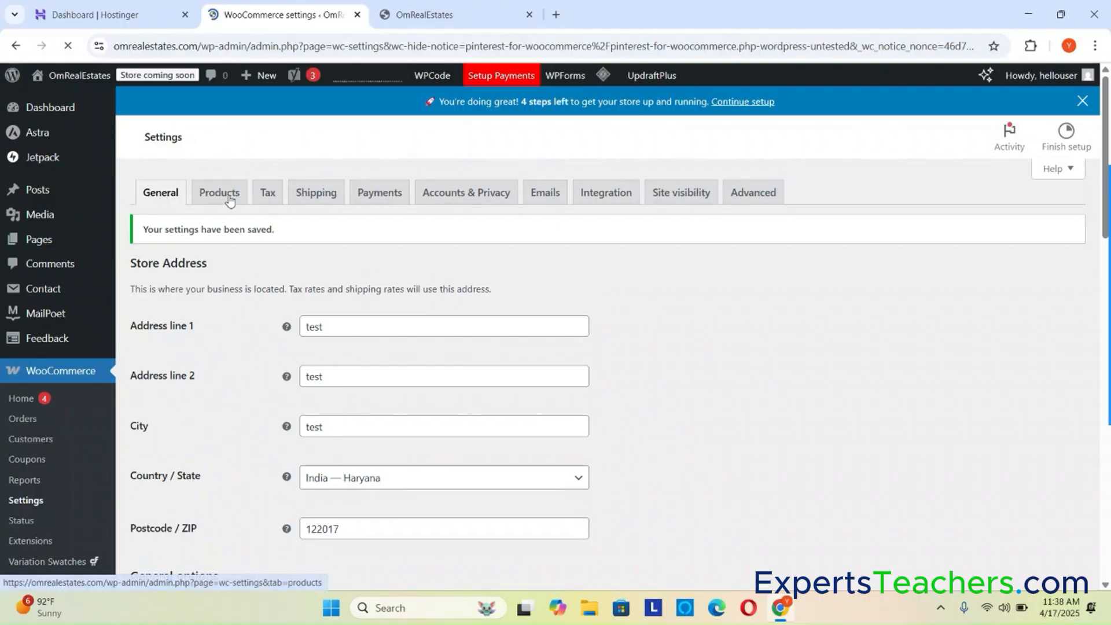
- Look over the Products settings for shop pages, measurements and reviews, and open the Tax settings
left_click(230, 197)
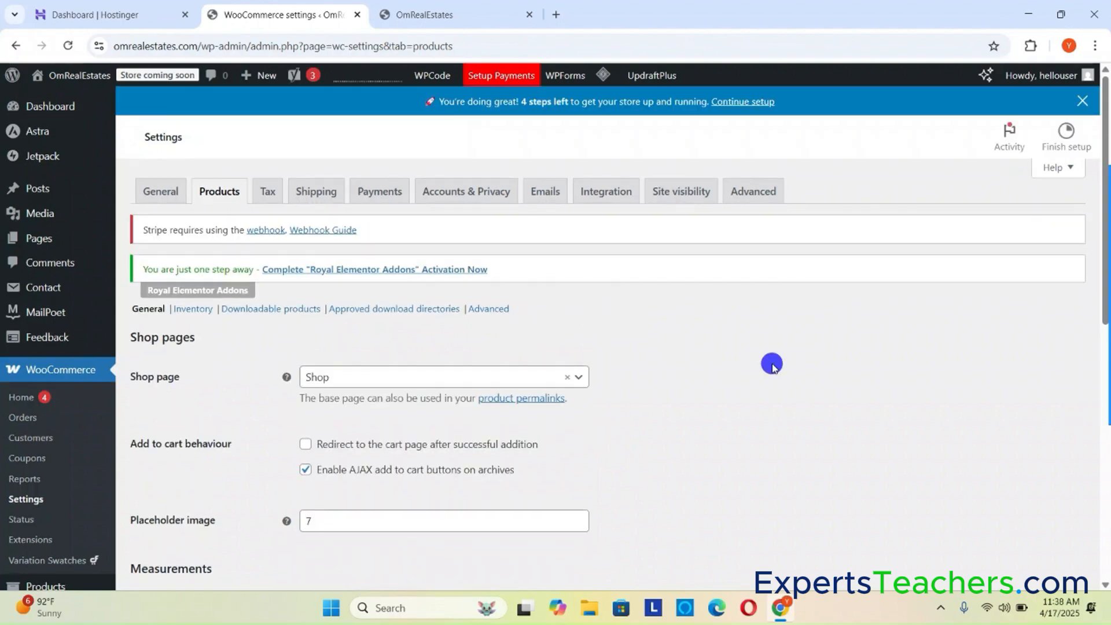
scroll(773, 369, "down", 4)
scroll(772, 364, "down", 1)
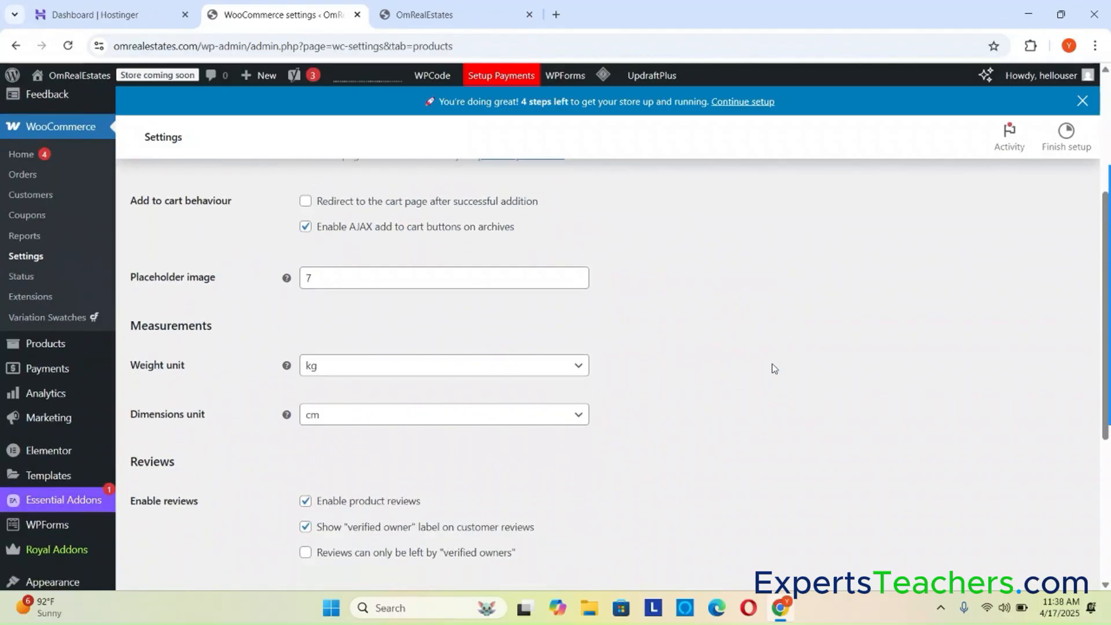
scroll(620, 351, "down", 4)
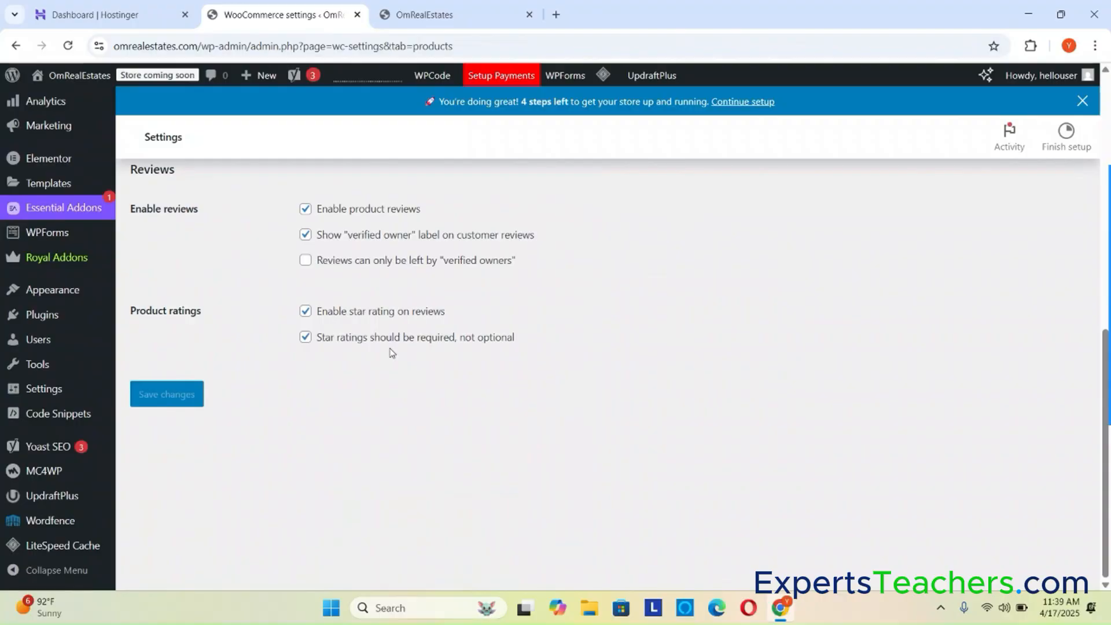
scroll(489, 360, "up", 10)
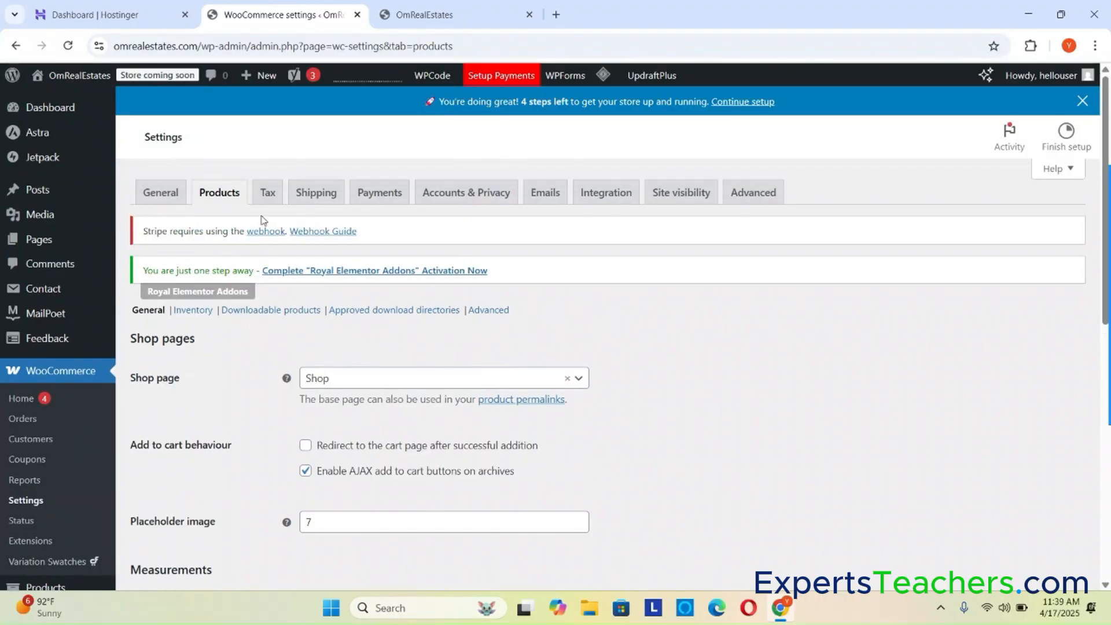
left_click(266, 192)
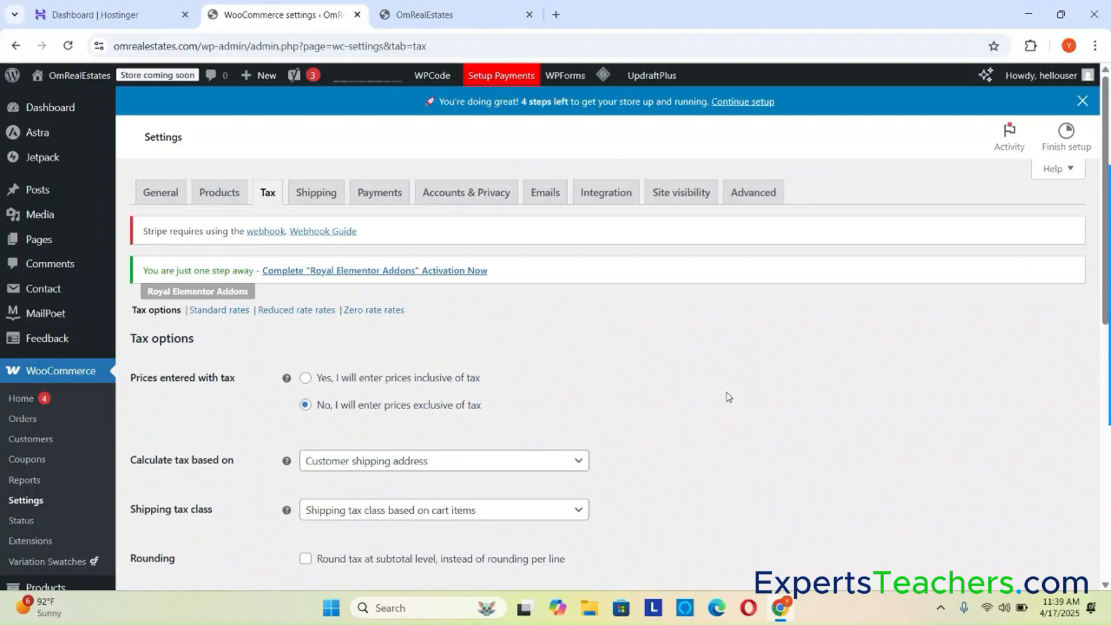
- Add "18% GST" as a new line in the additional tax classes and save the tax options
scroll(727, 397, "down", 5)
left_click(328, 342)
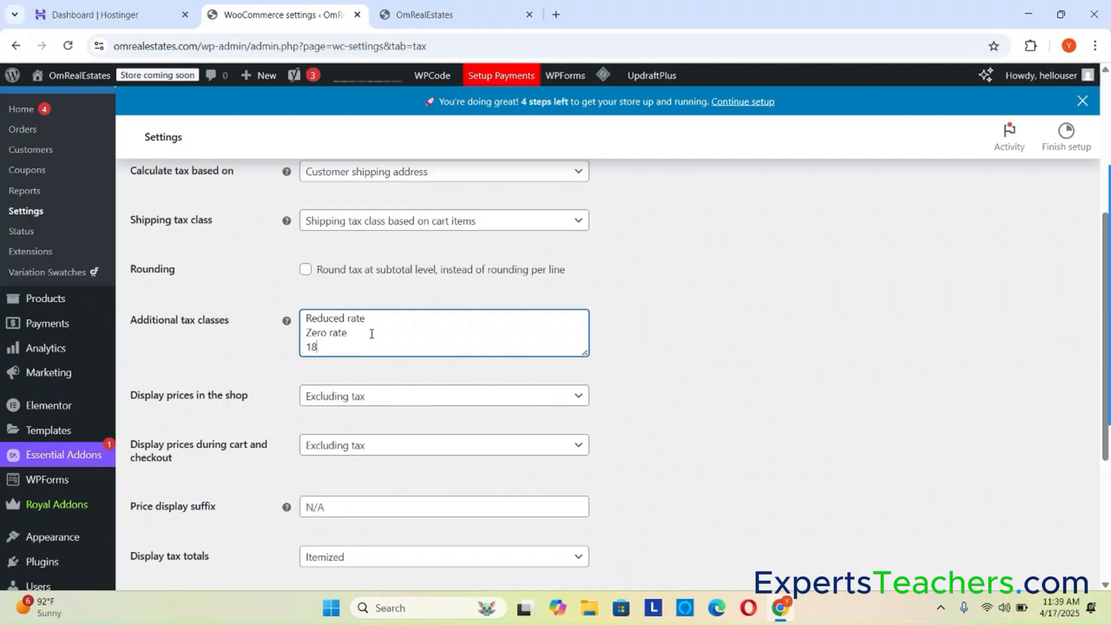
type("18%")
key("Caps_Lock")
type("GST")
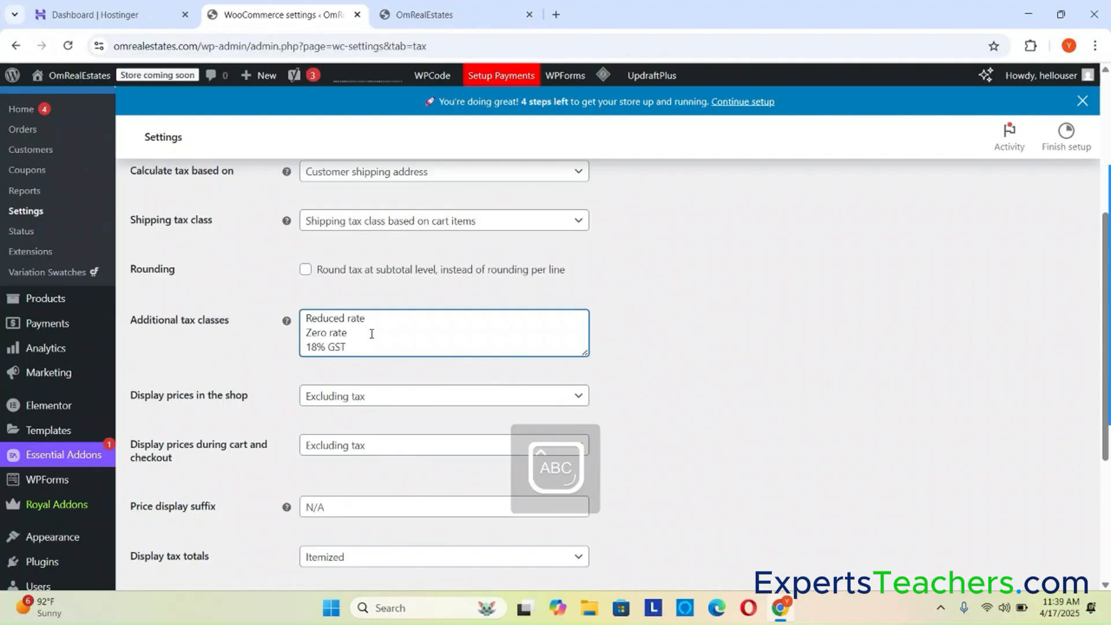
left_click(815, 339)
scroll(815, 338, "down", 5)
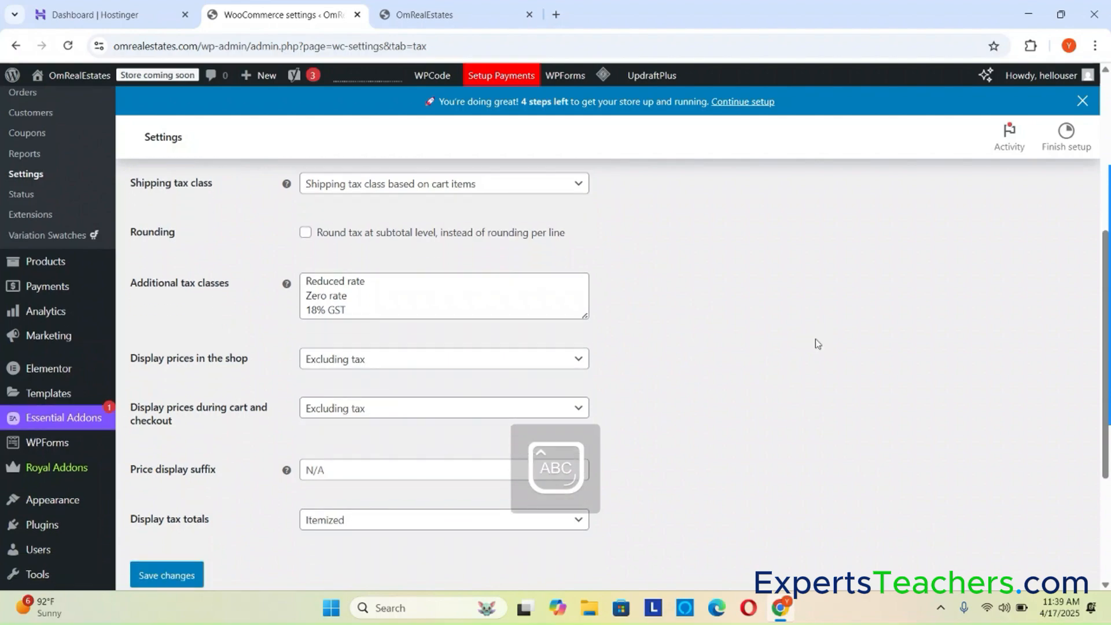
left_click(197, 366)
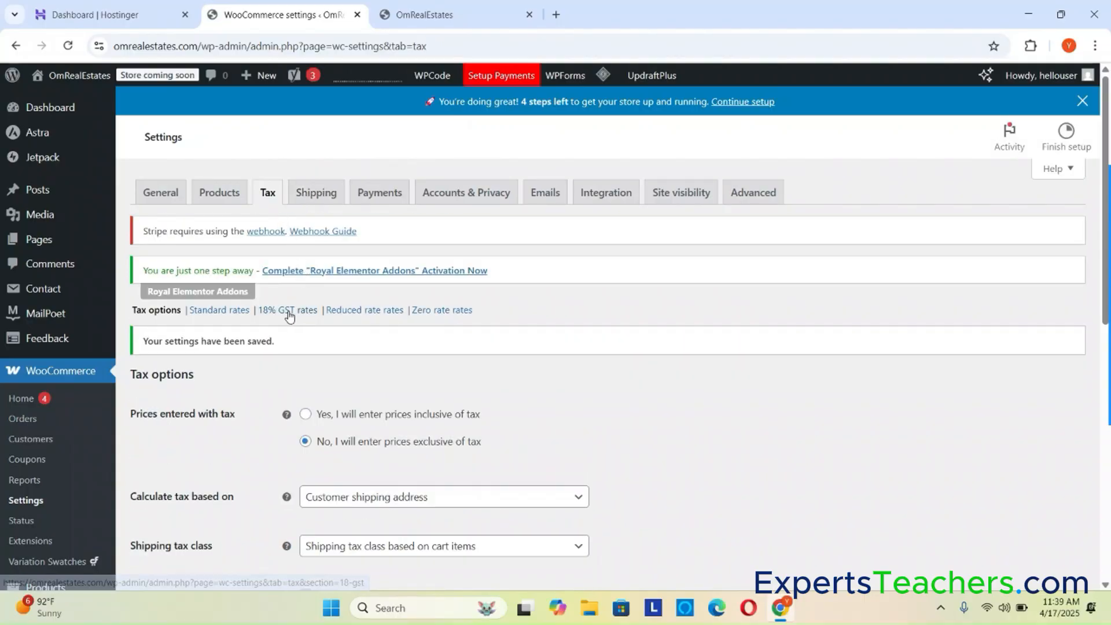
- Open the 18% GST rates and insert a new tax rate row
left_click(289, 311)
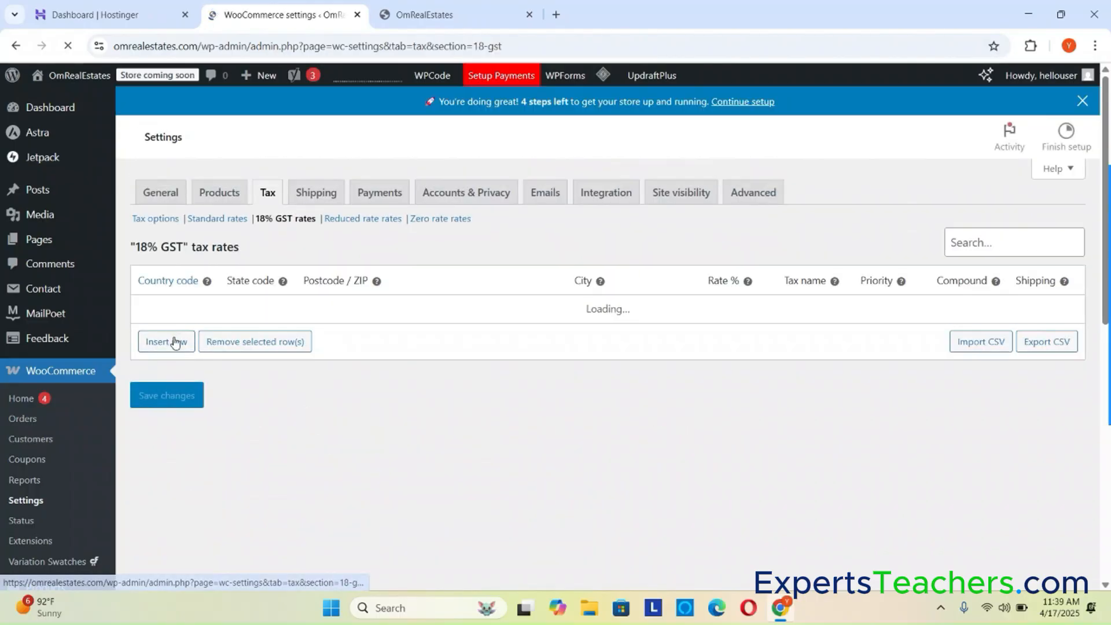
left_click(170, 338)
left_click_drag(173, 339, 390, 362)
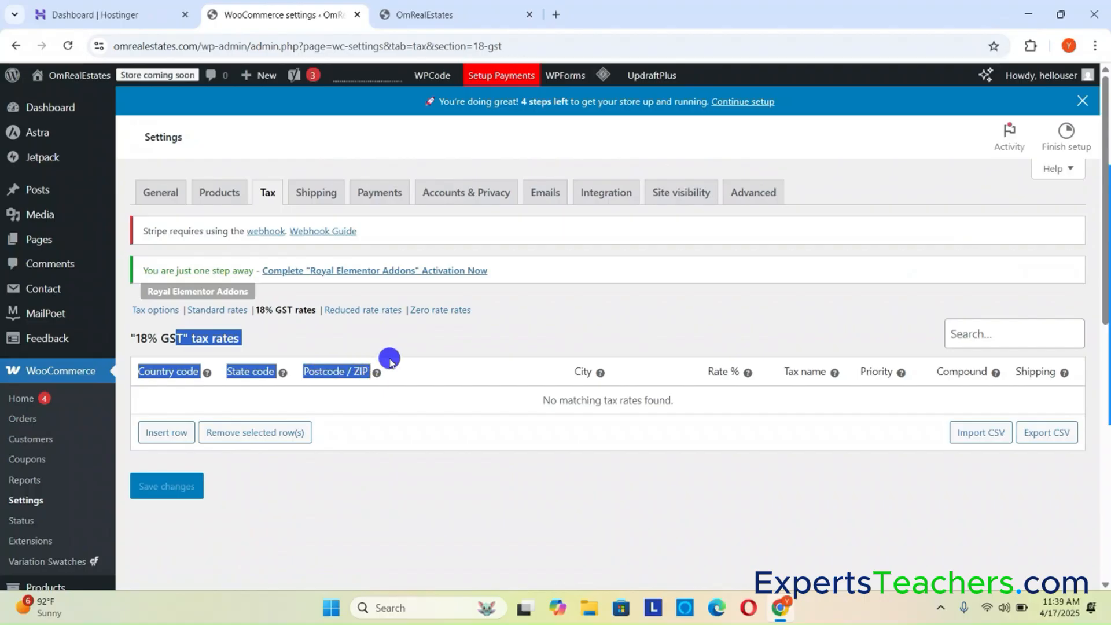
left_click(617, 338)
left_click(162, 432)
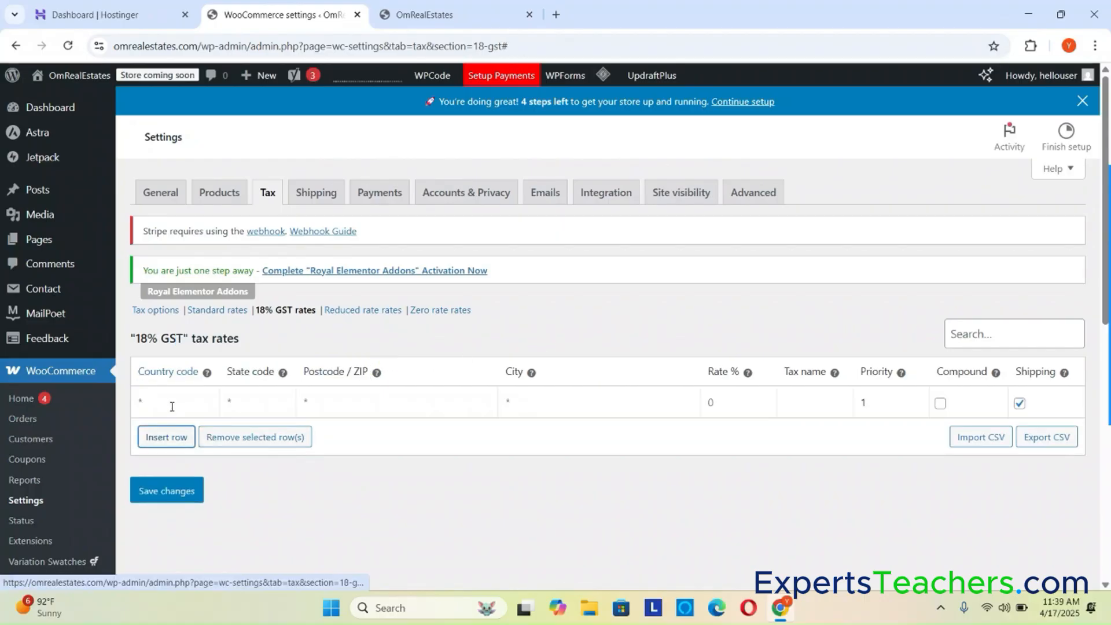
- Fill the new tax rate row with country code IN, rate 18% and tax name "GST 18%", and save the changes
left_click(172, 407)
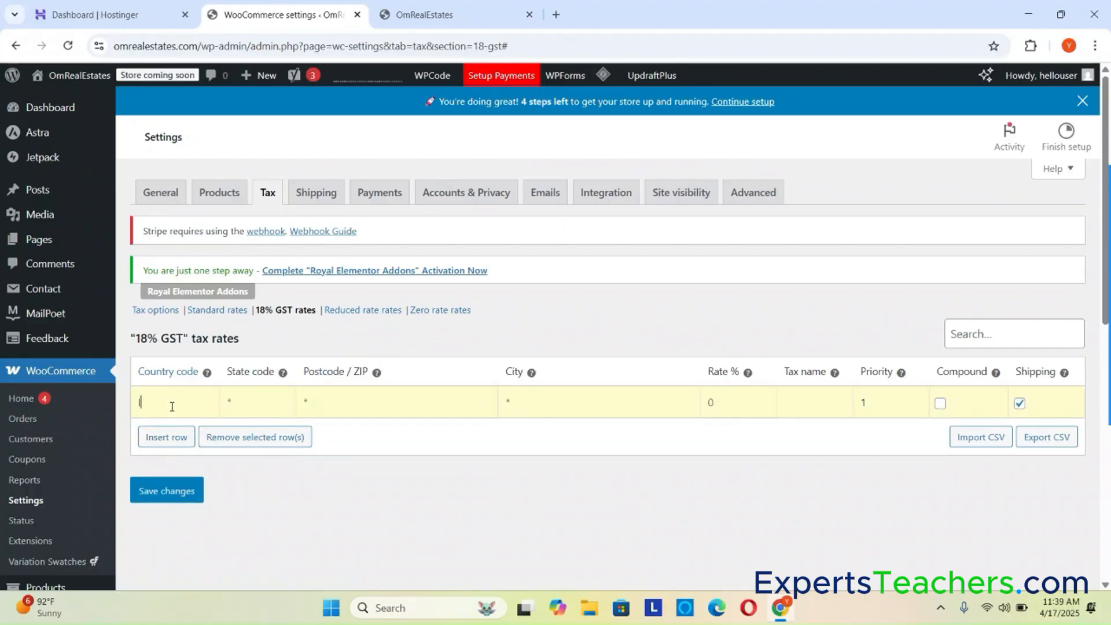
type("IN")
left_click(210, 388)
left_click(723, 398)
left_click(802, 397)
left_click(821, 442)
left_click(167, 491)
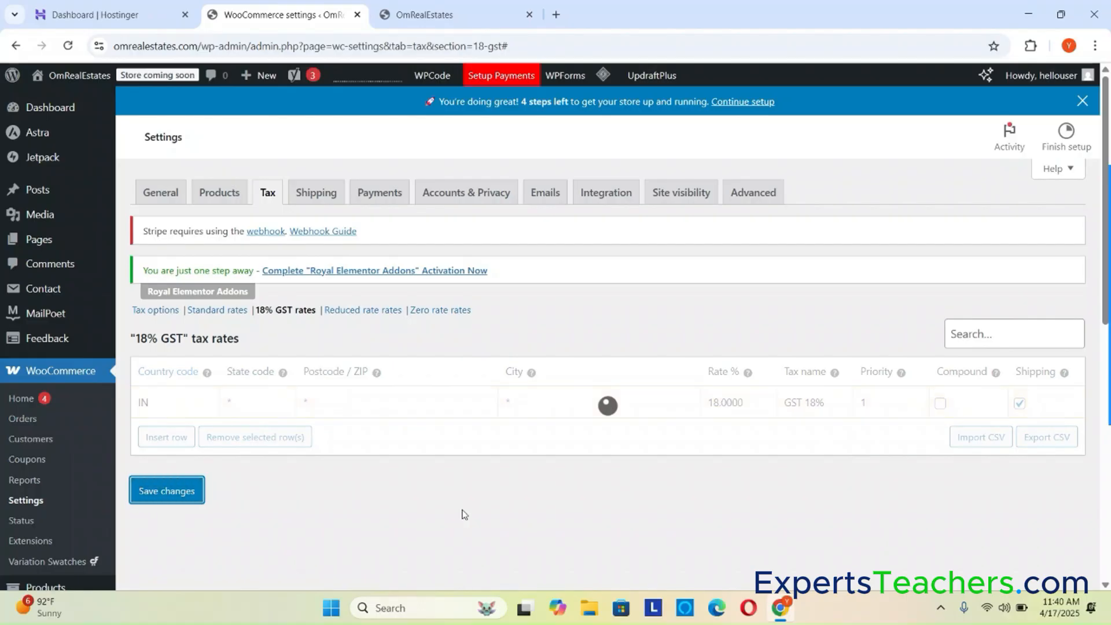
- Open the Shipping settings, dismiss the shipping zones tour and examine the configured zones and their methods
left_click(313, 196)
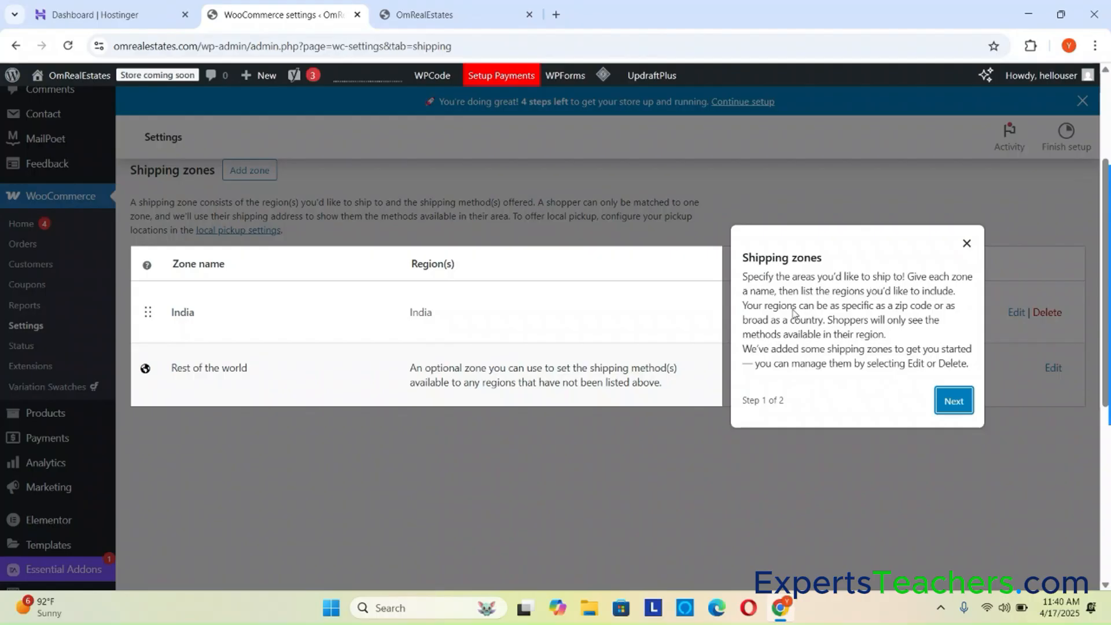
left_click(966, 244)
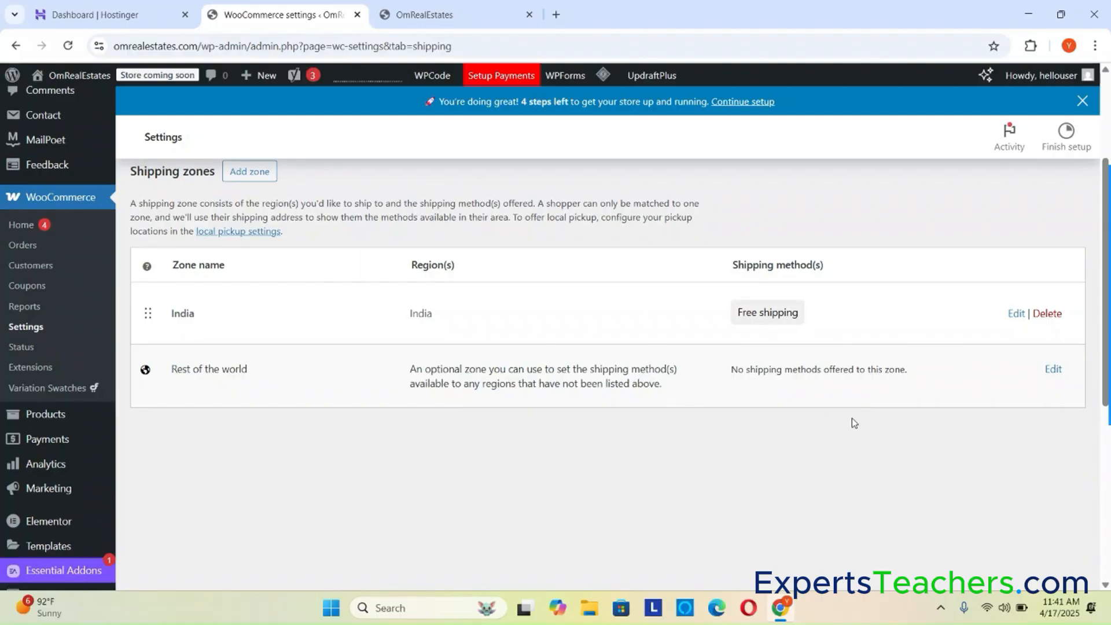
scroll(852, 417, "up", 3)
- Enable Stripe Card Processing in the store's payment methods
left_click(384, 199)
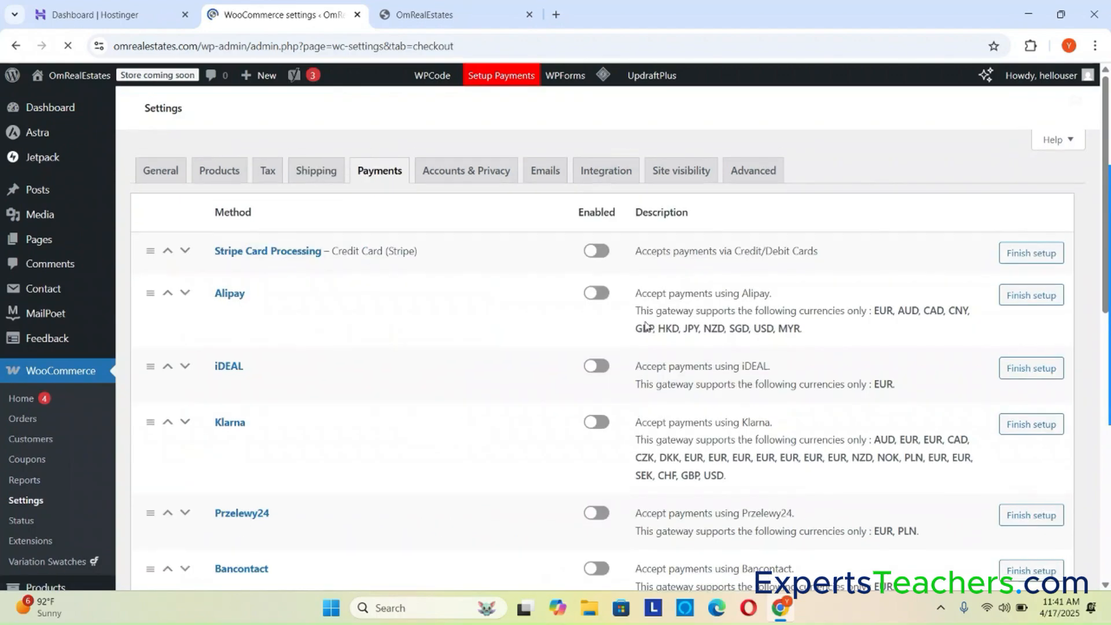
scroll(497, 371, "down", 5)
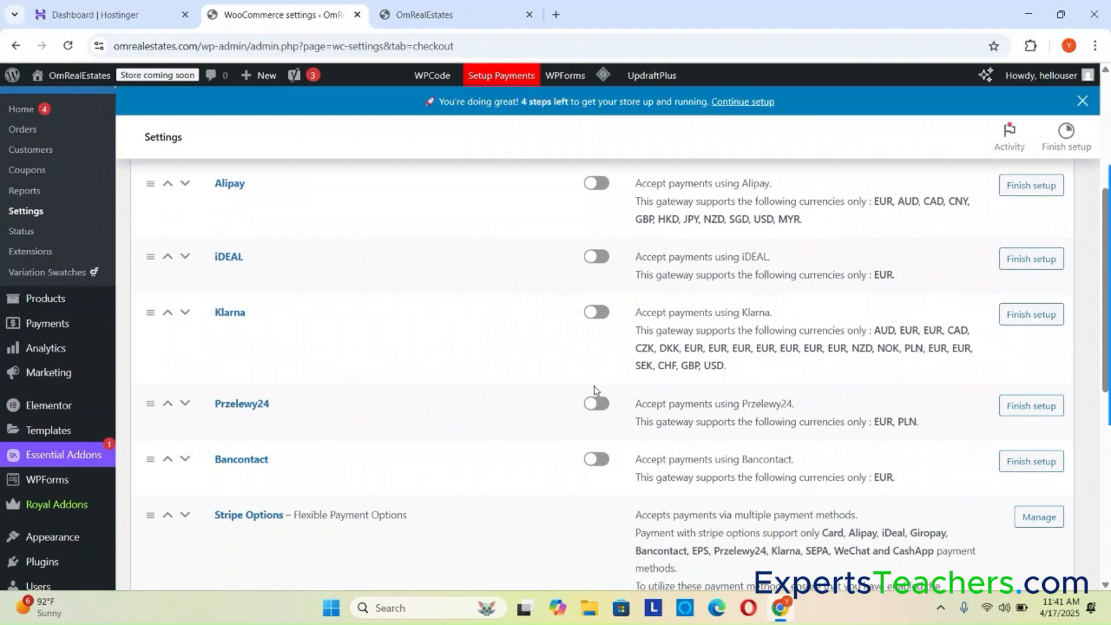
scroll(509, 382, "up", 3)
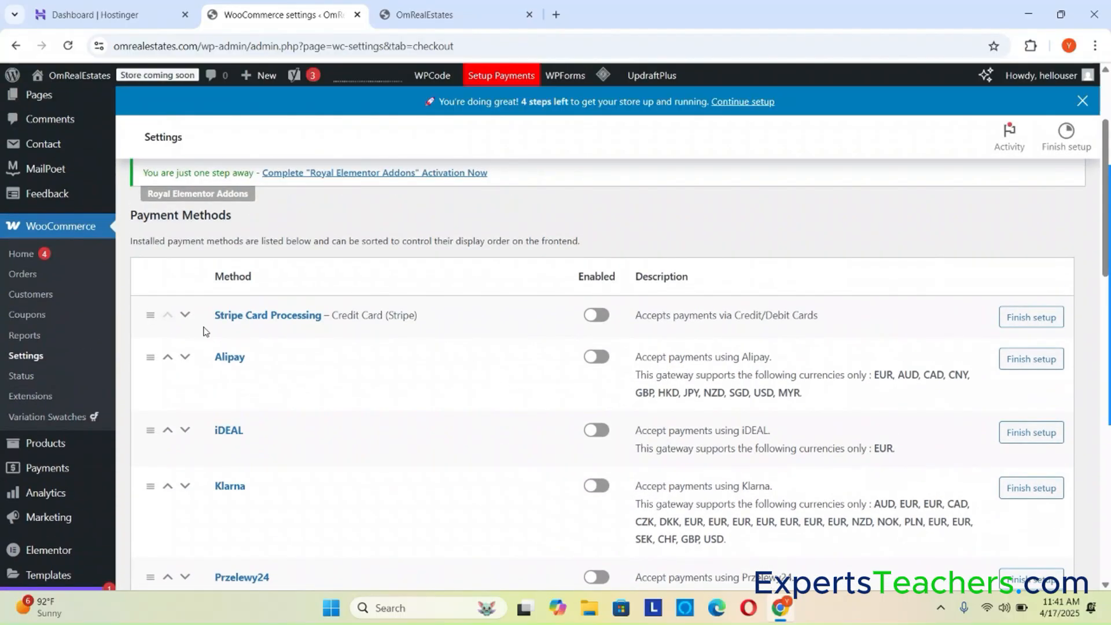
left_click(596, 315)
- Look over the remaining payment methods, and open the Stripe Card Processing setup to examine its credit card options
scroll(811, 416, "down", 8)
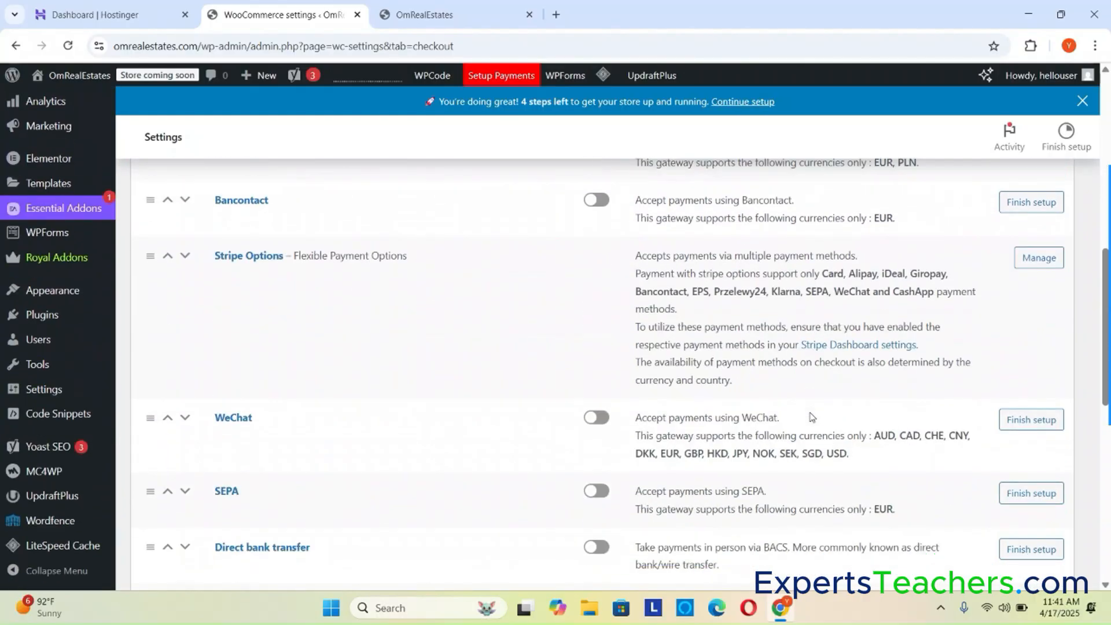
scroll(811, 417, "up", 3)
scroll(536, 442, "down", 7)
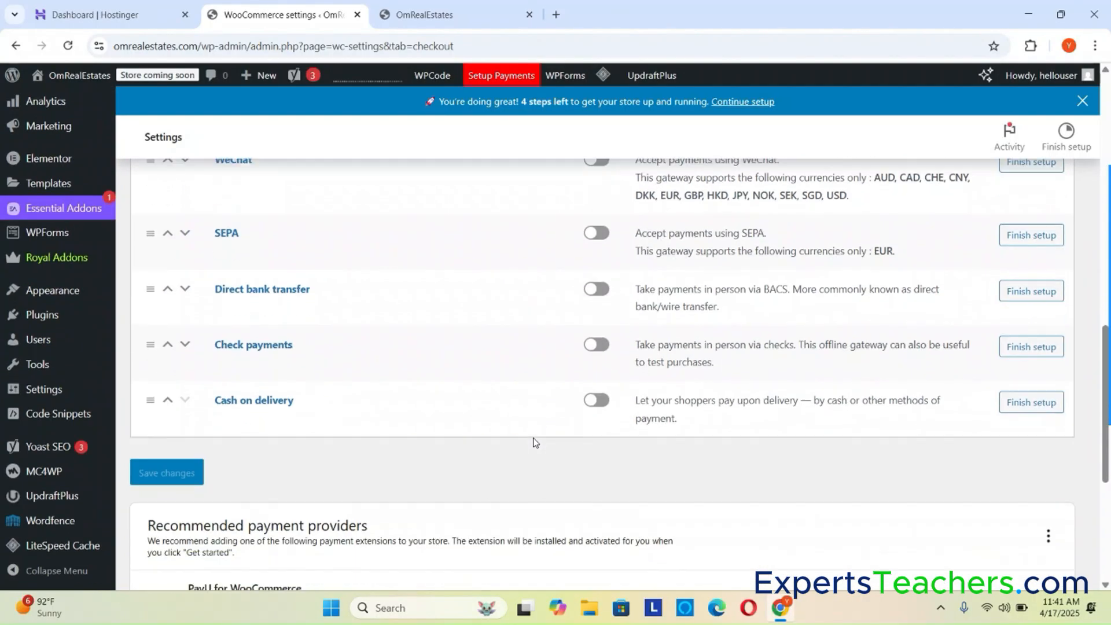
scroll(533, 429, "down", 1)
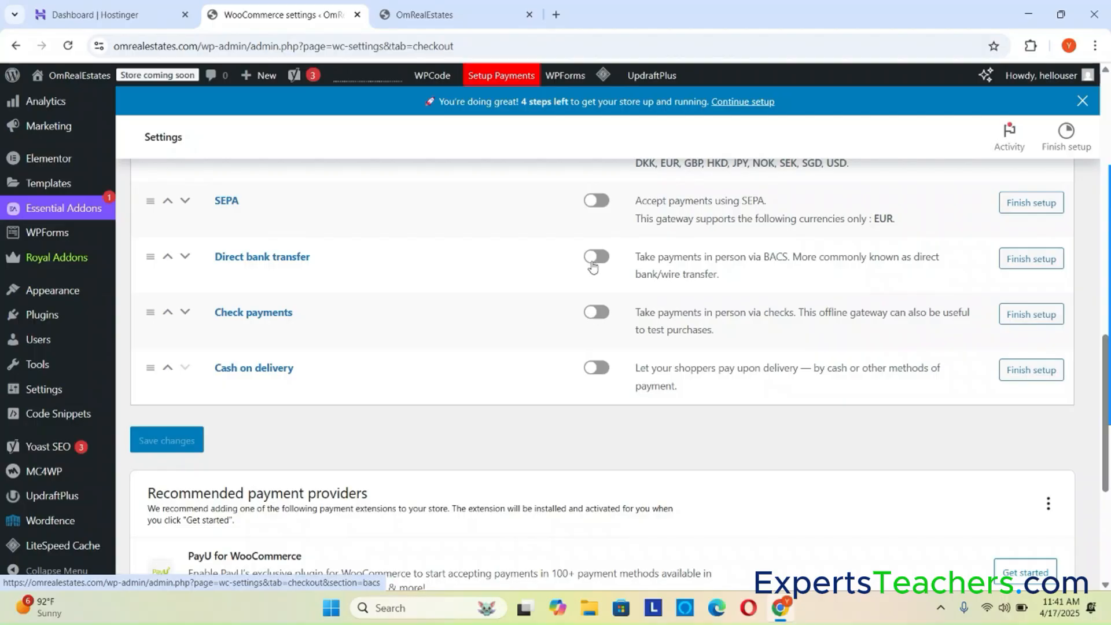
scroll(588, 384, "up", 5)
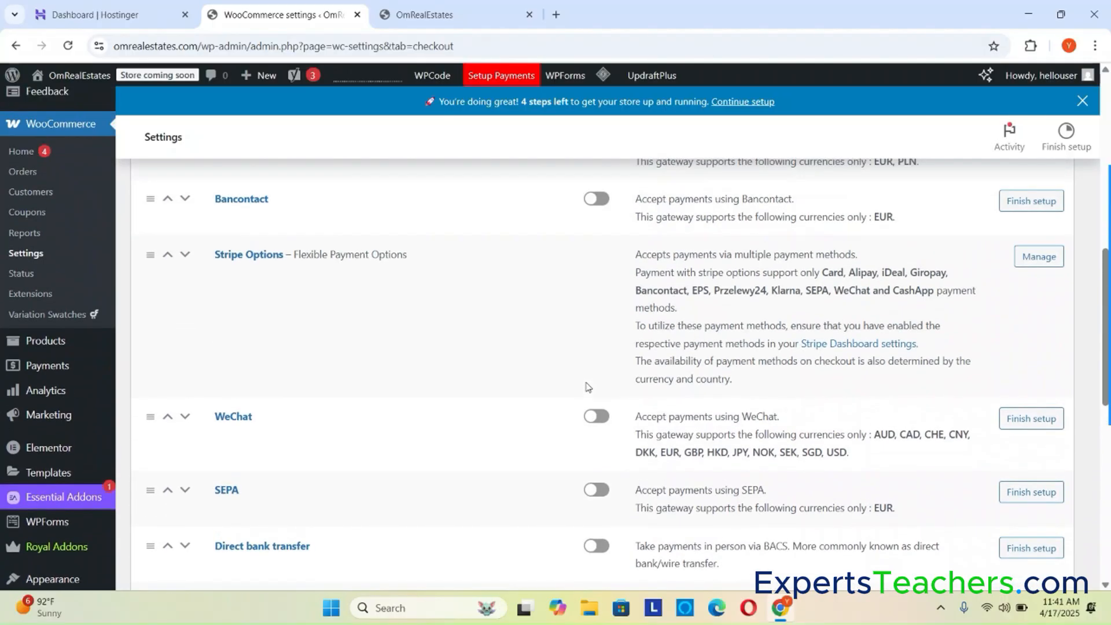
scroll(588, 387, "up", 10)
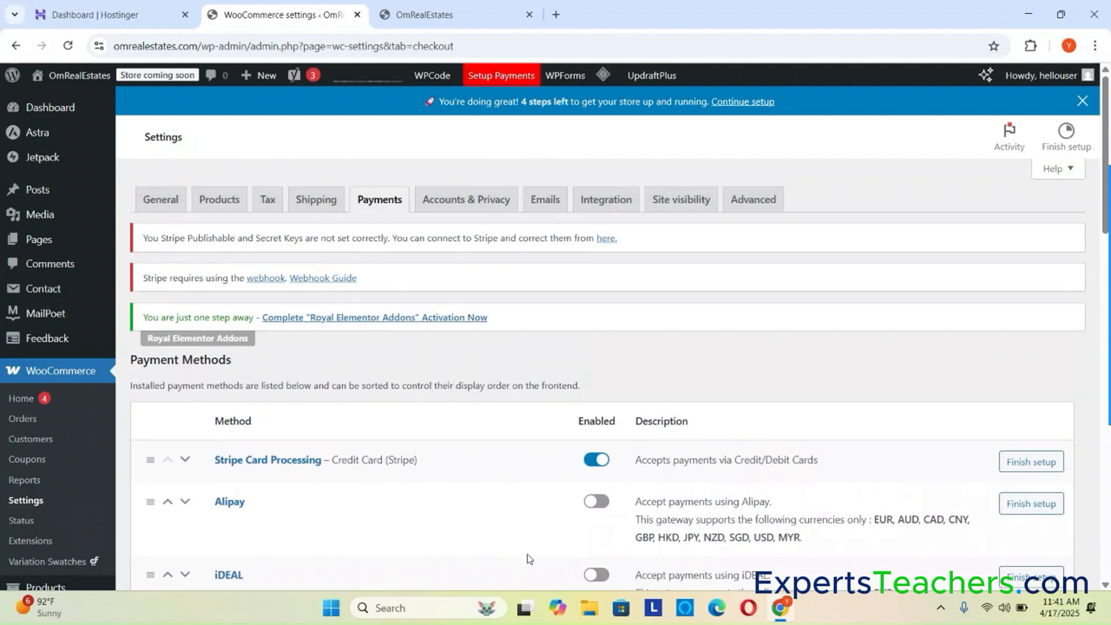
left_click(1035, 463)
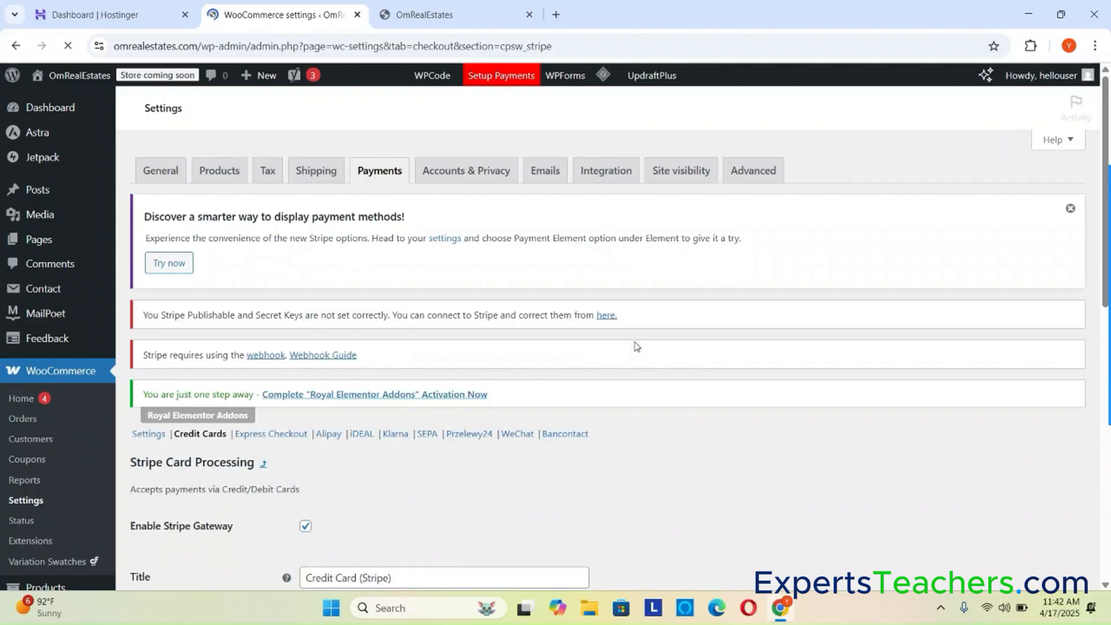
scroll(725, 432, "down", 5)
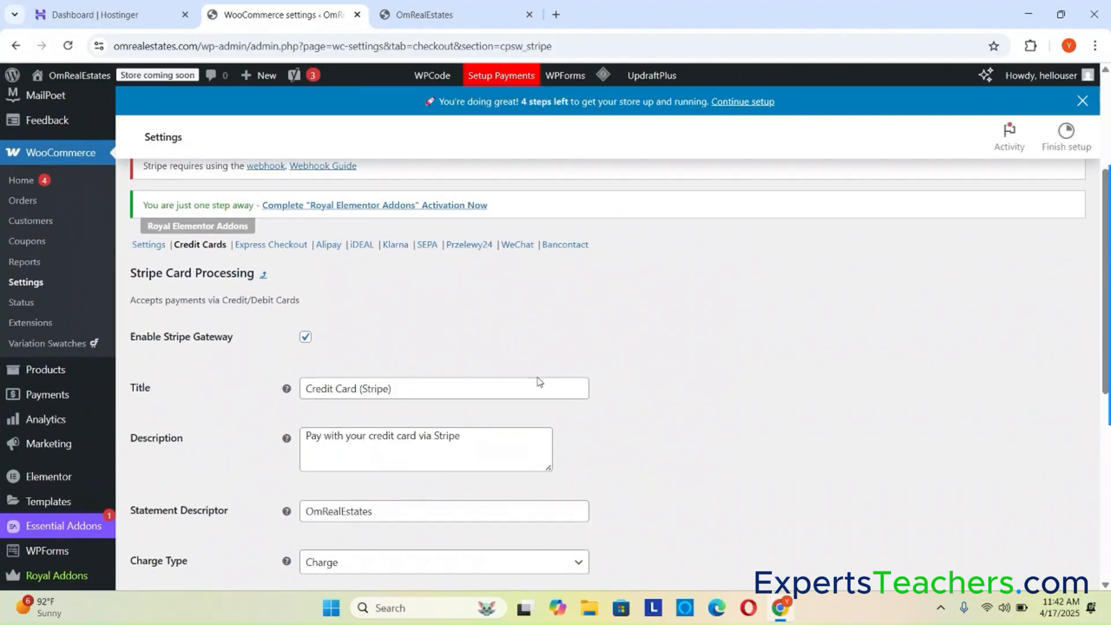
scroll(539, 380, "down", 5)
scroll(539, 382, "down", 3)
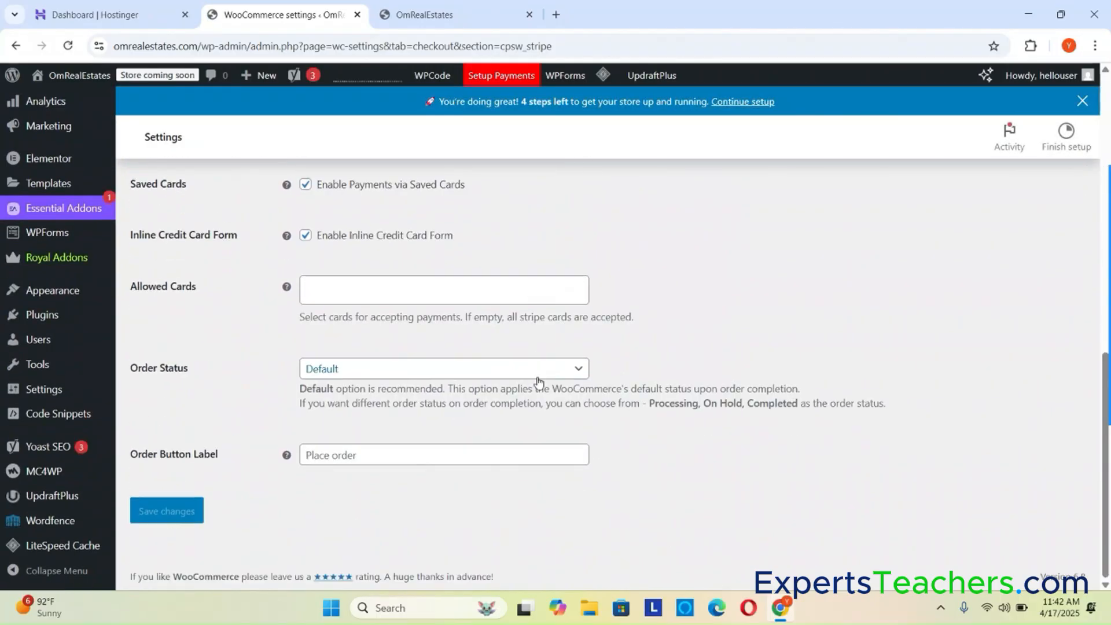
scroll(539, 382, "up", 9)
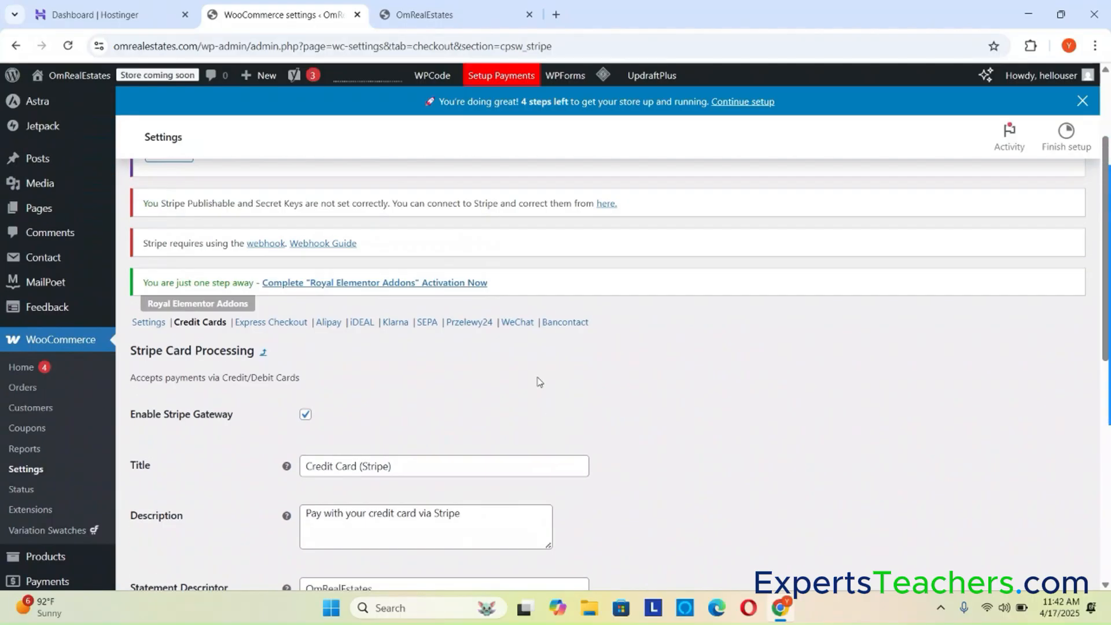
- Open the general Stripe gateway settings and examine the Stripe Connect option
left_click(146, 322)
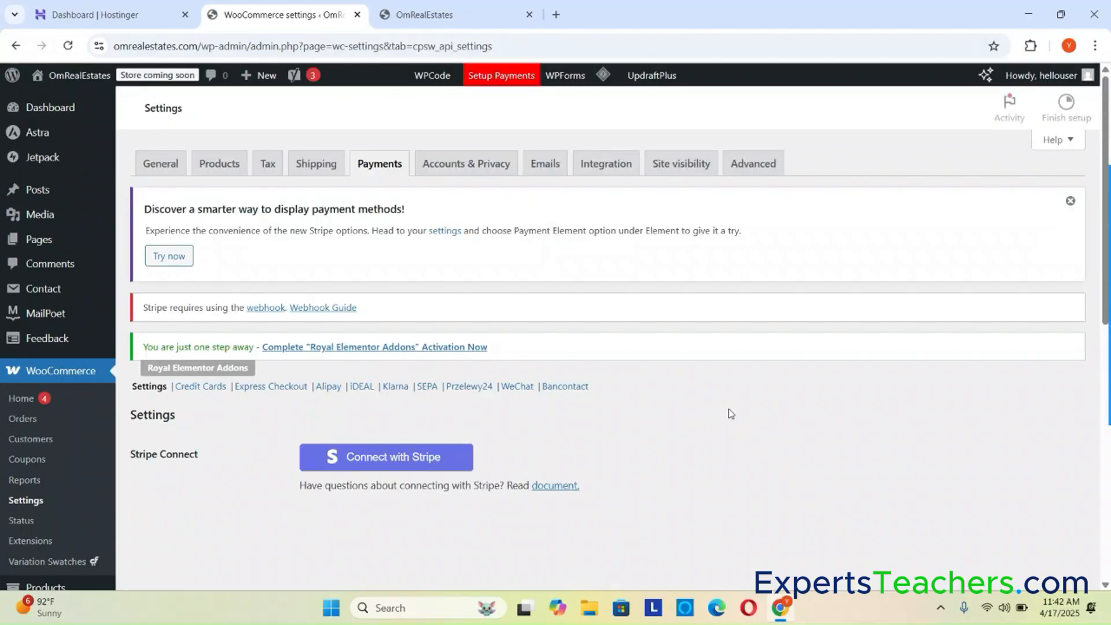
scroll(731, 413, "down", 2)
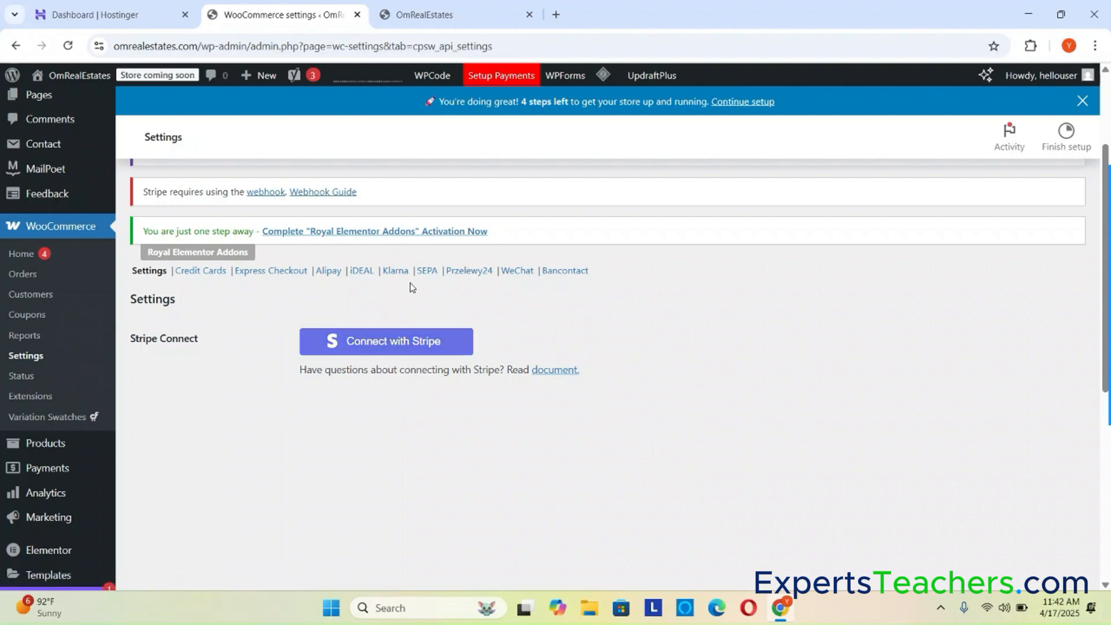
scroll(241, 224, "up", 3)
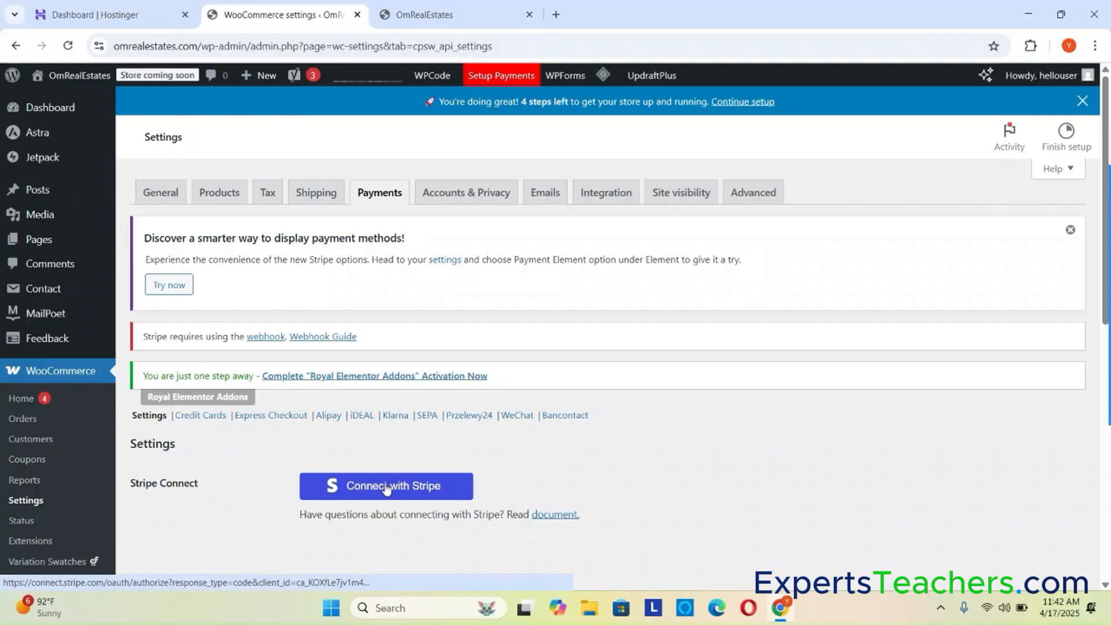
scroll(671, 493, "down", 1)
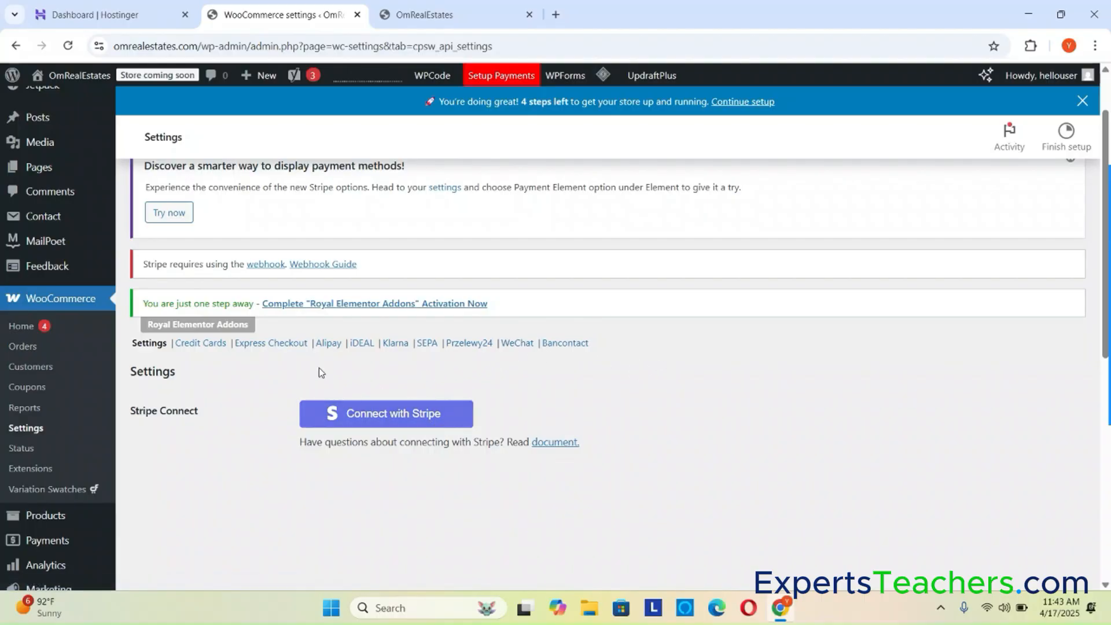
scroll(440, 367, "up", 2)
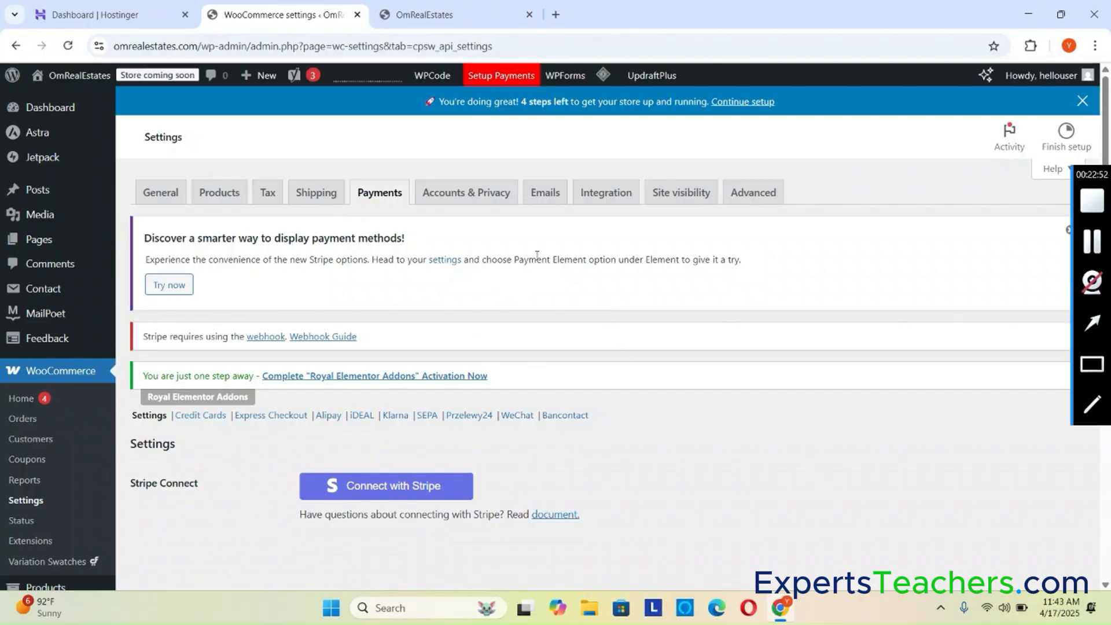
scroll(482, 383, "down", 10)
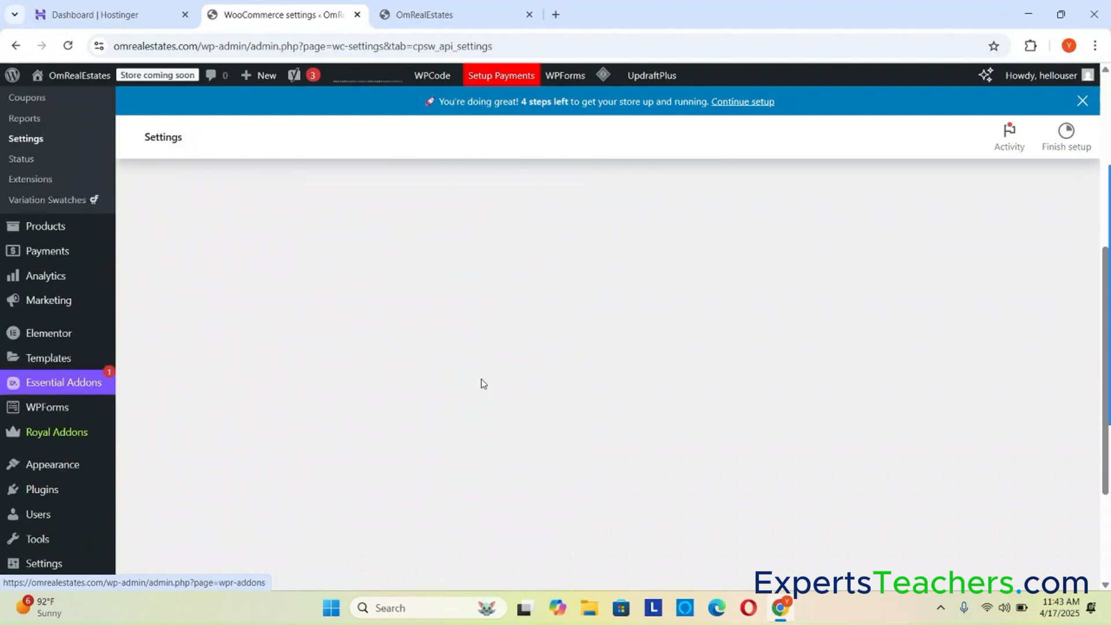